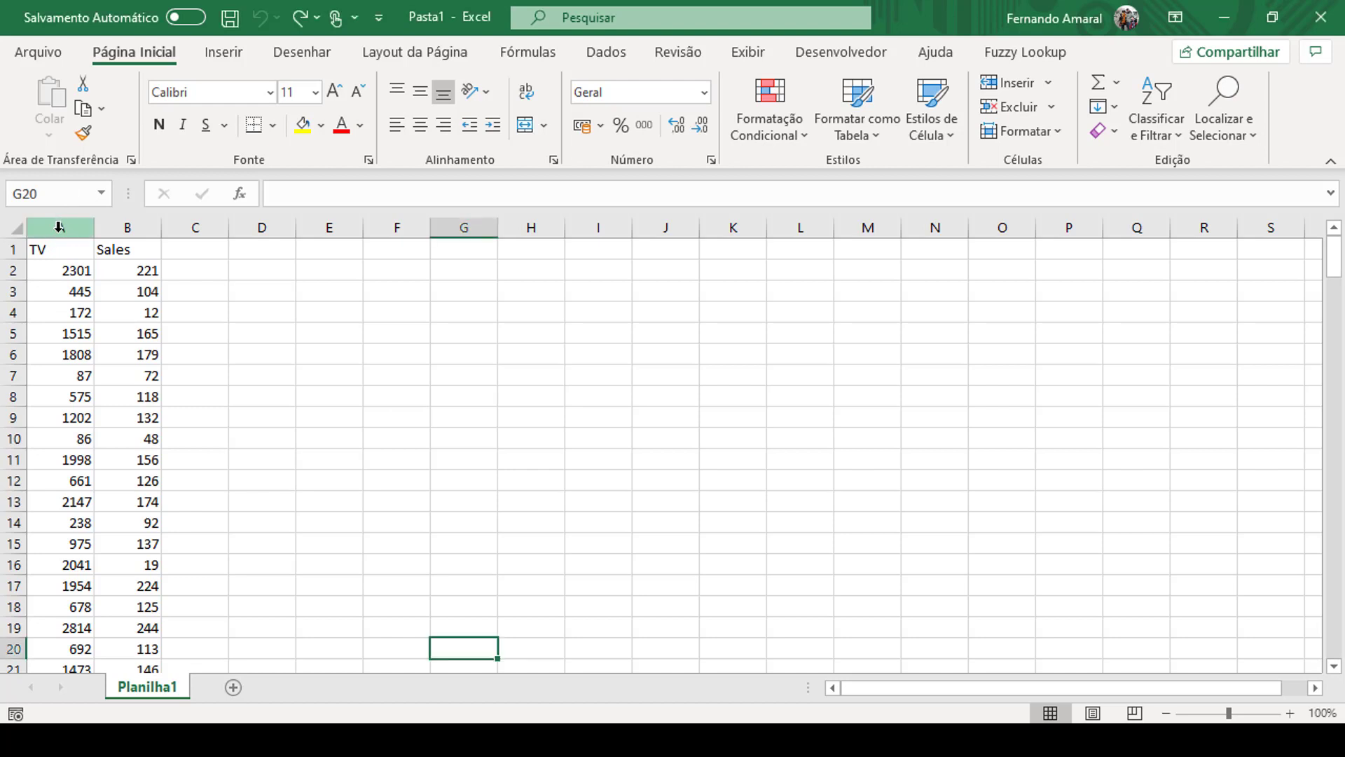
Step: Insert a scatter chart of Sales versus TV from columns A:B and enlarge it
left_click_drag(59, 226, 135, 228)
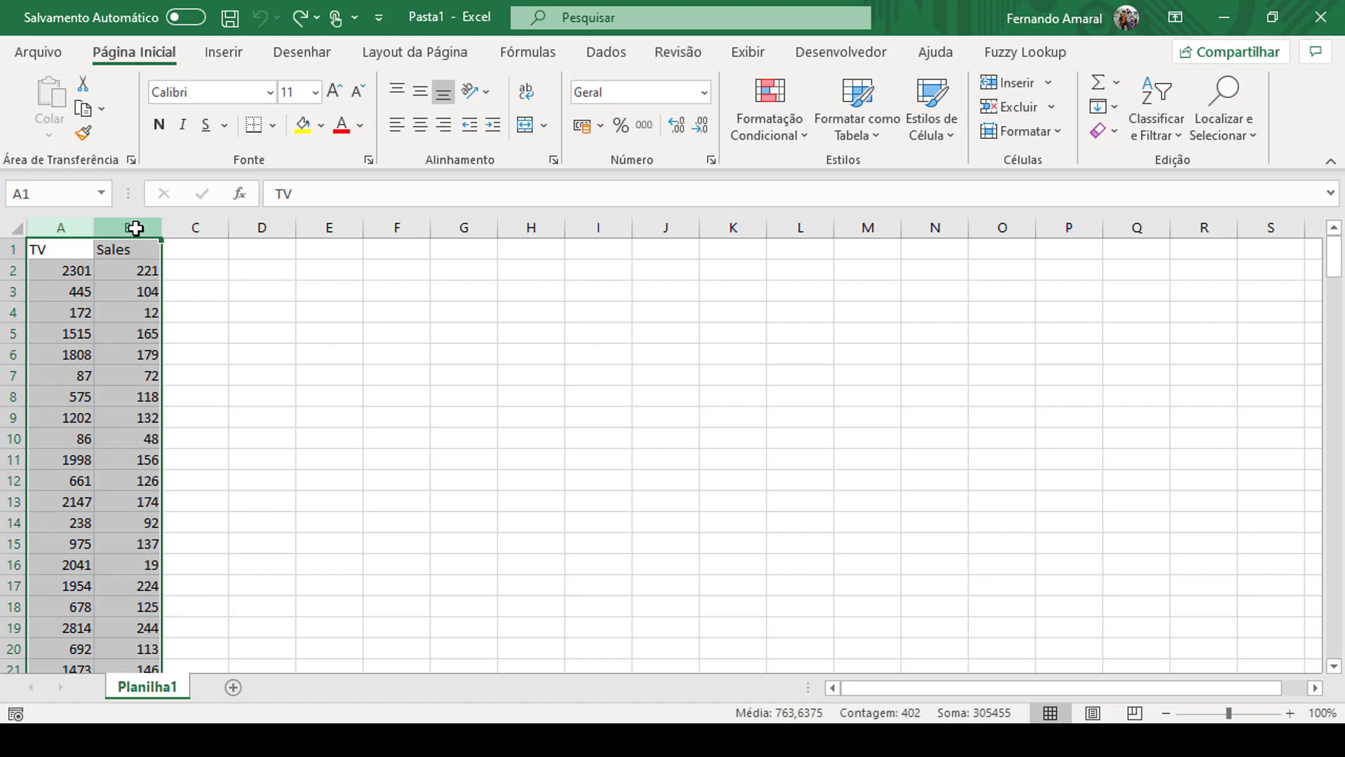
left_click(228, 57)
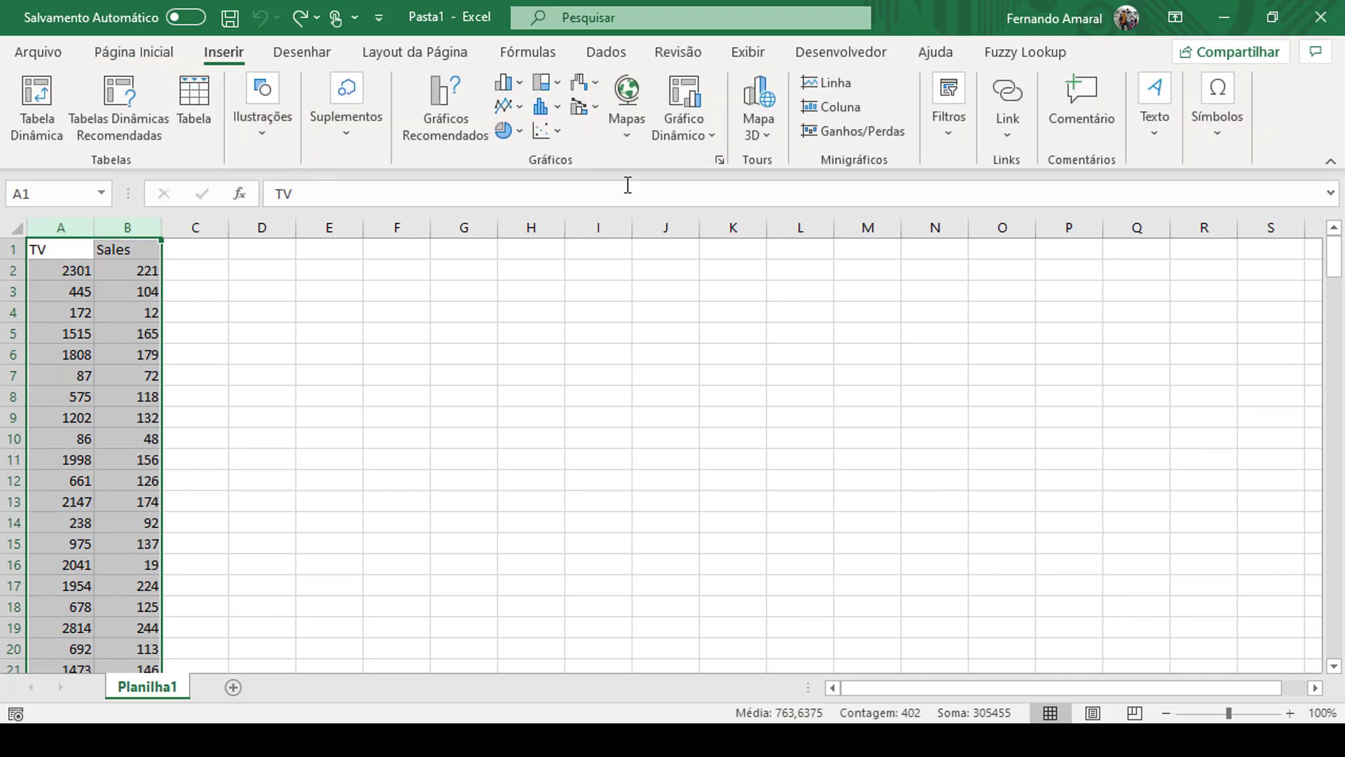
left_click(558, 132)
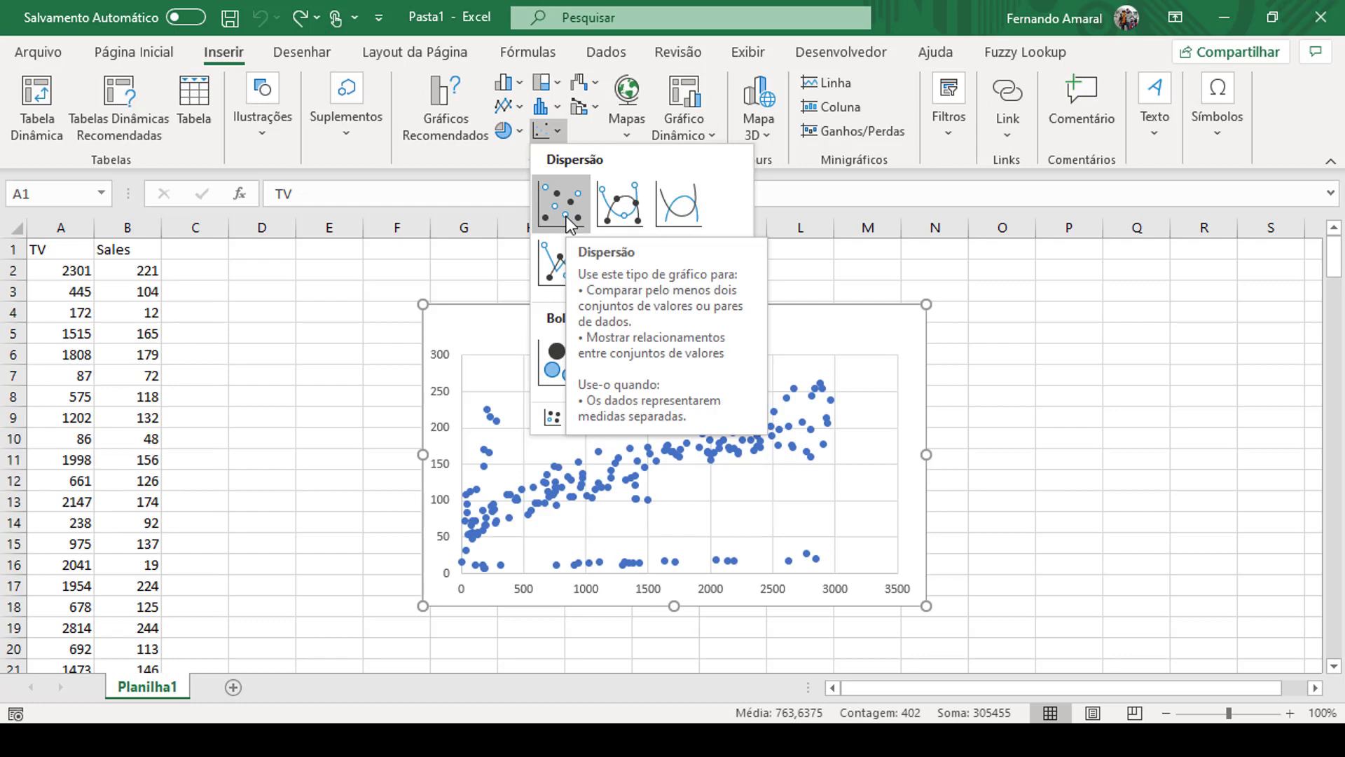
left_click(567, 222)
left_click_drag(589, 336, 528, 301)
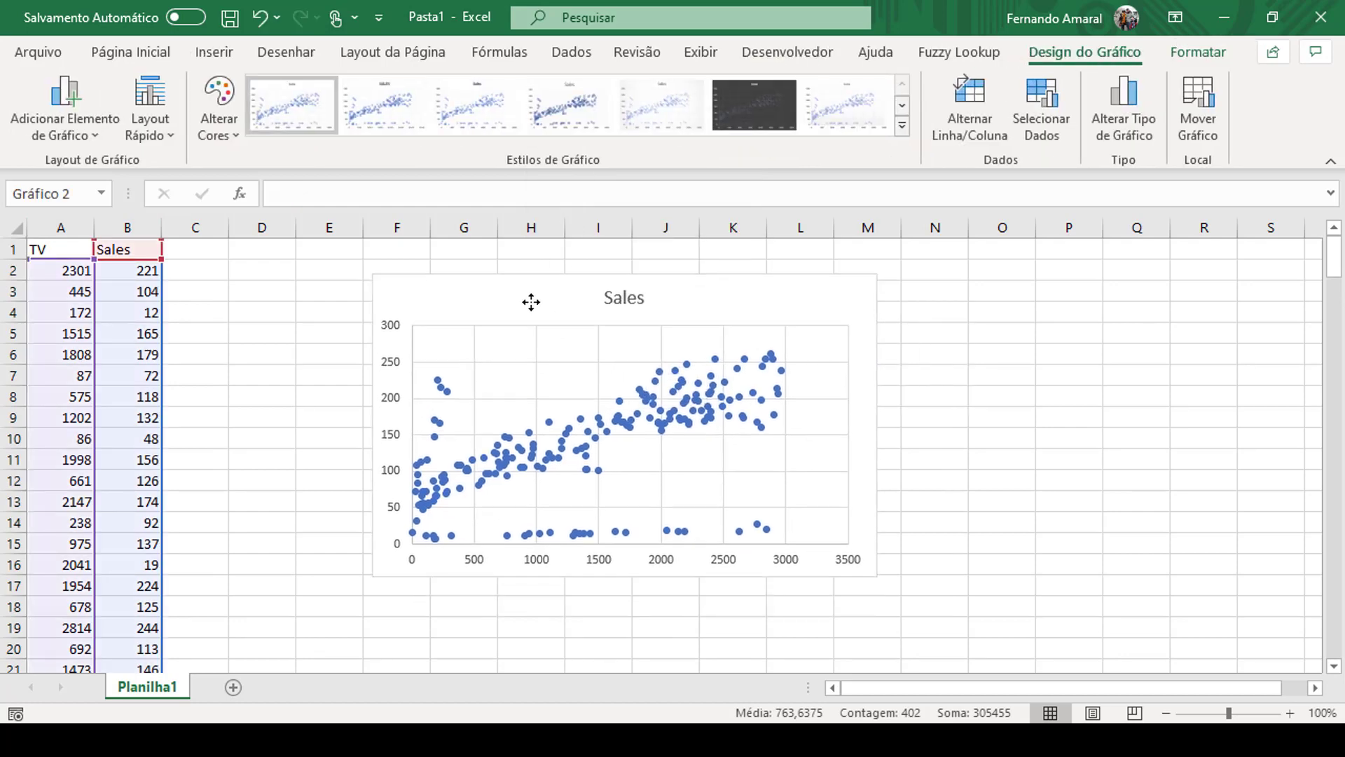
left_click_drag(870, 572, 1023, 641)
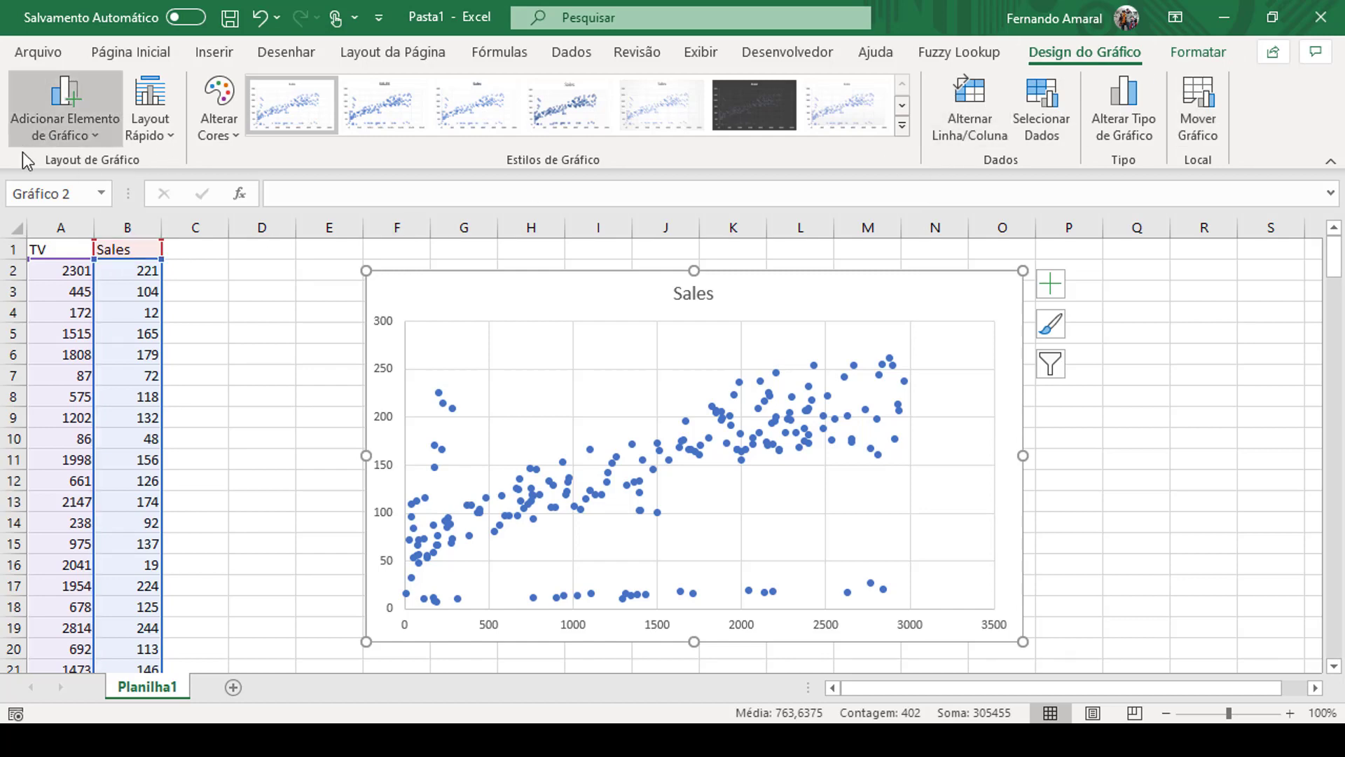
Step: Add a linear trendline to the chart and move it to the right of the data
left_click(98, 137)
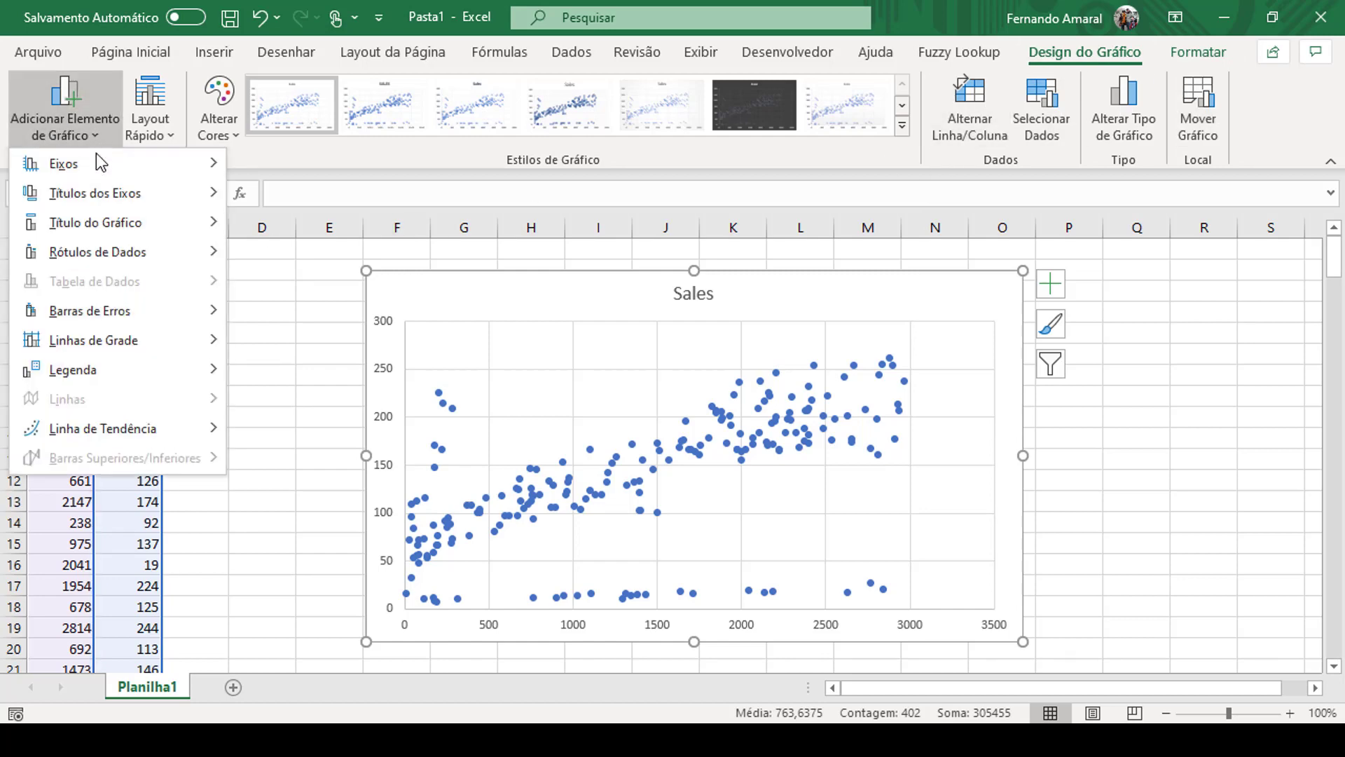
mouse_move(103, 427)
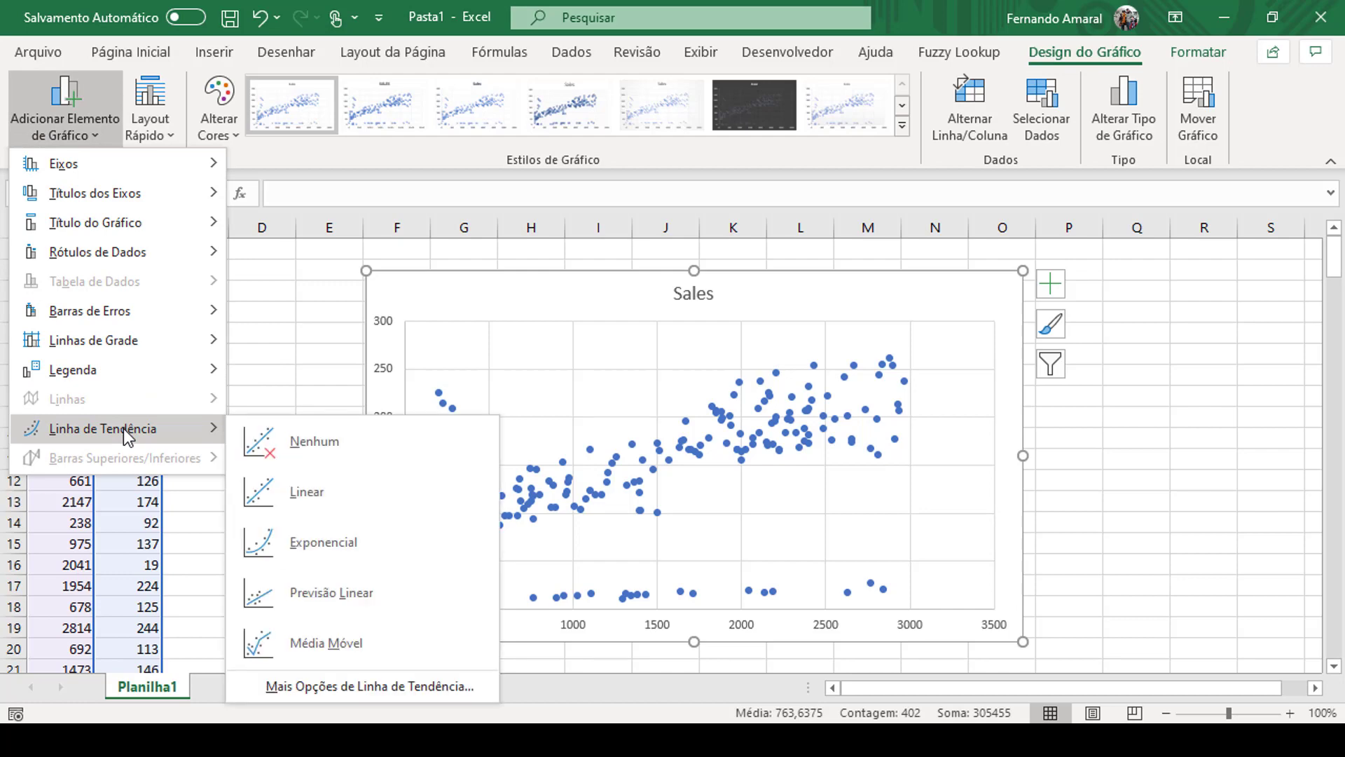
left_click(319, 503)
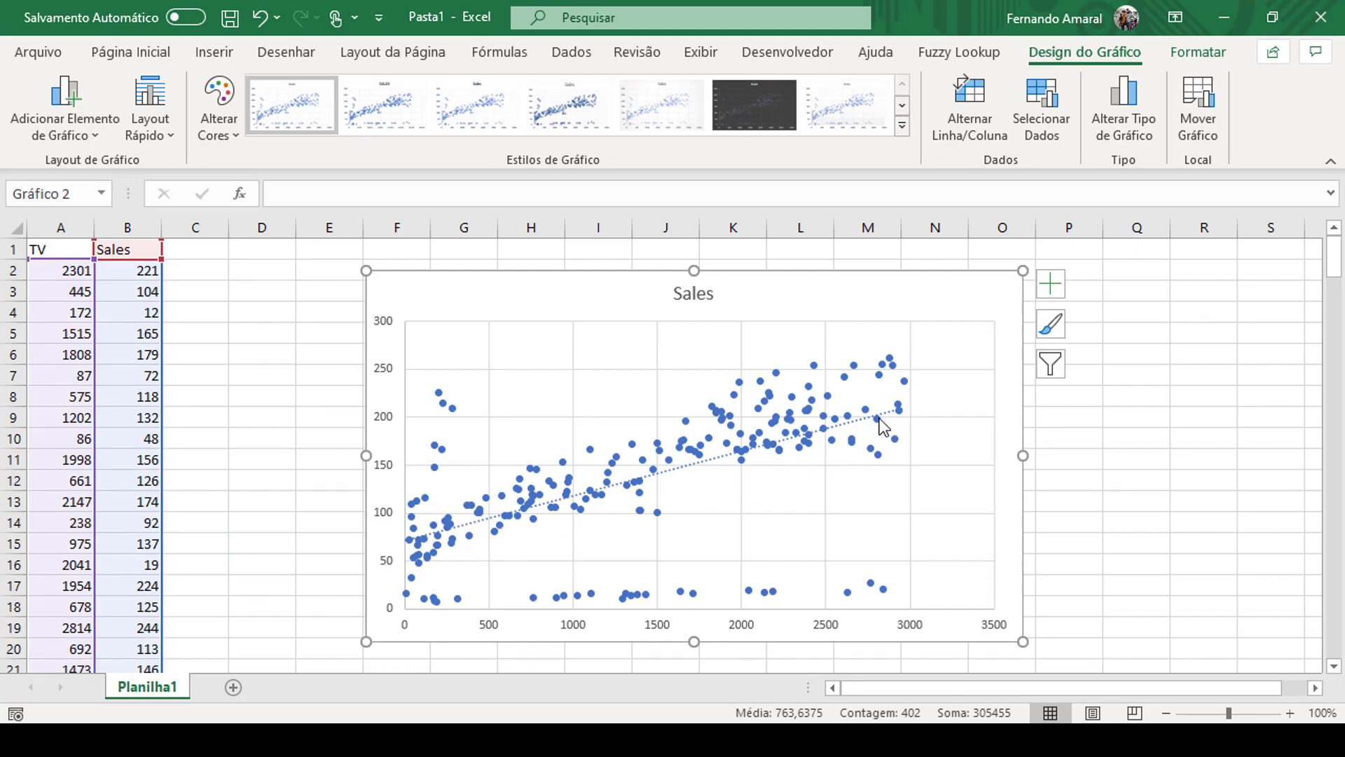
left_click_drag(808, 292, 1212, 293)
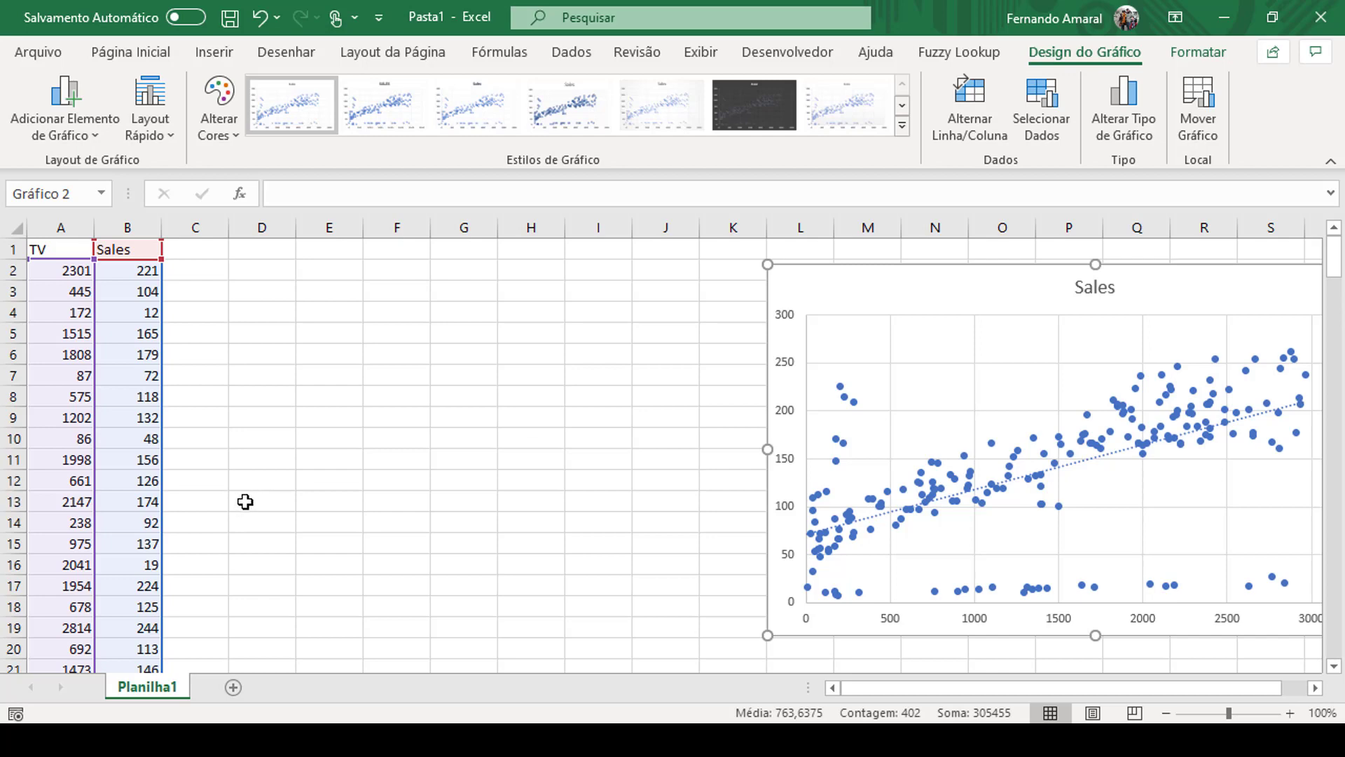
Step: Enter the heading Automático in D1 and autofit column D
left_click(263, 250)
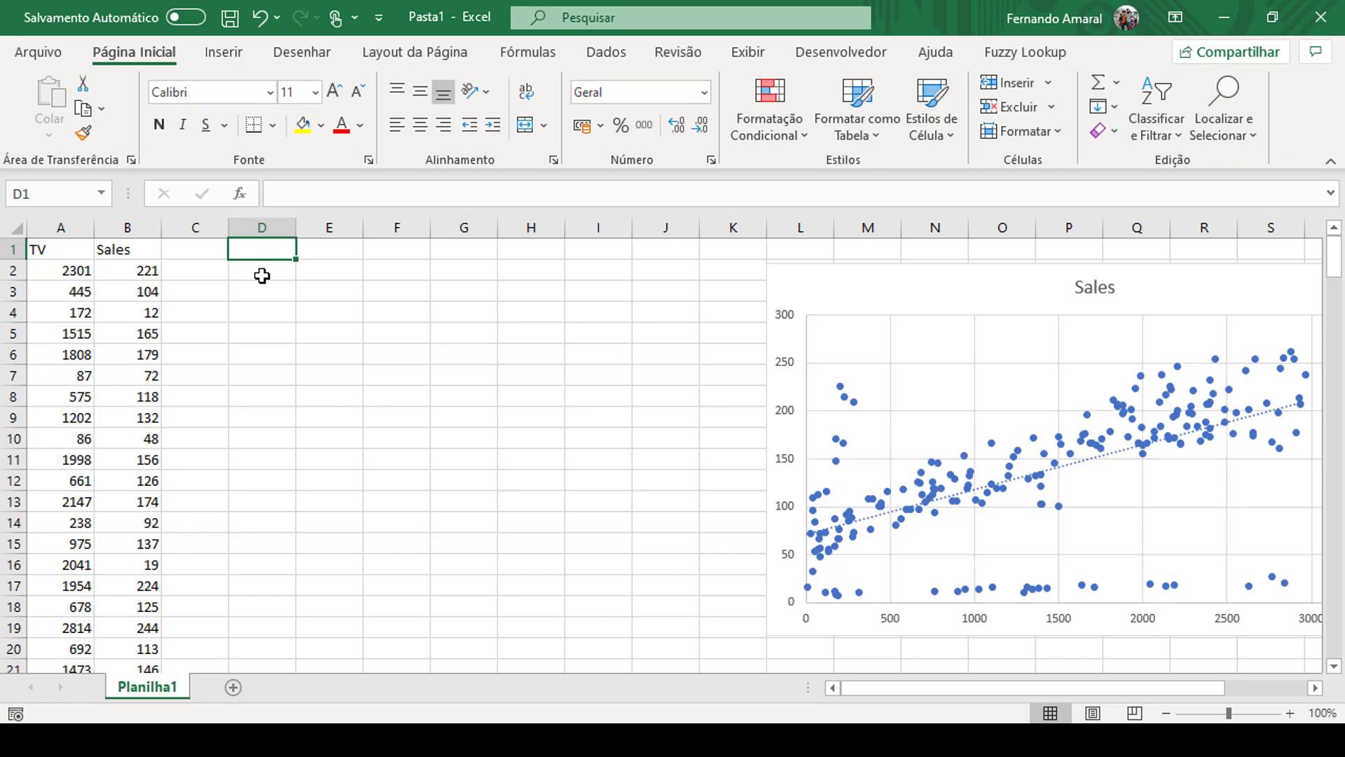
type("Au")
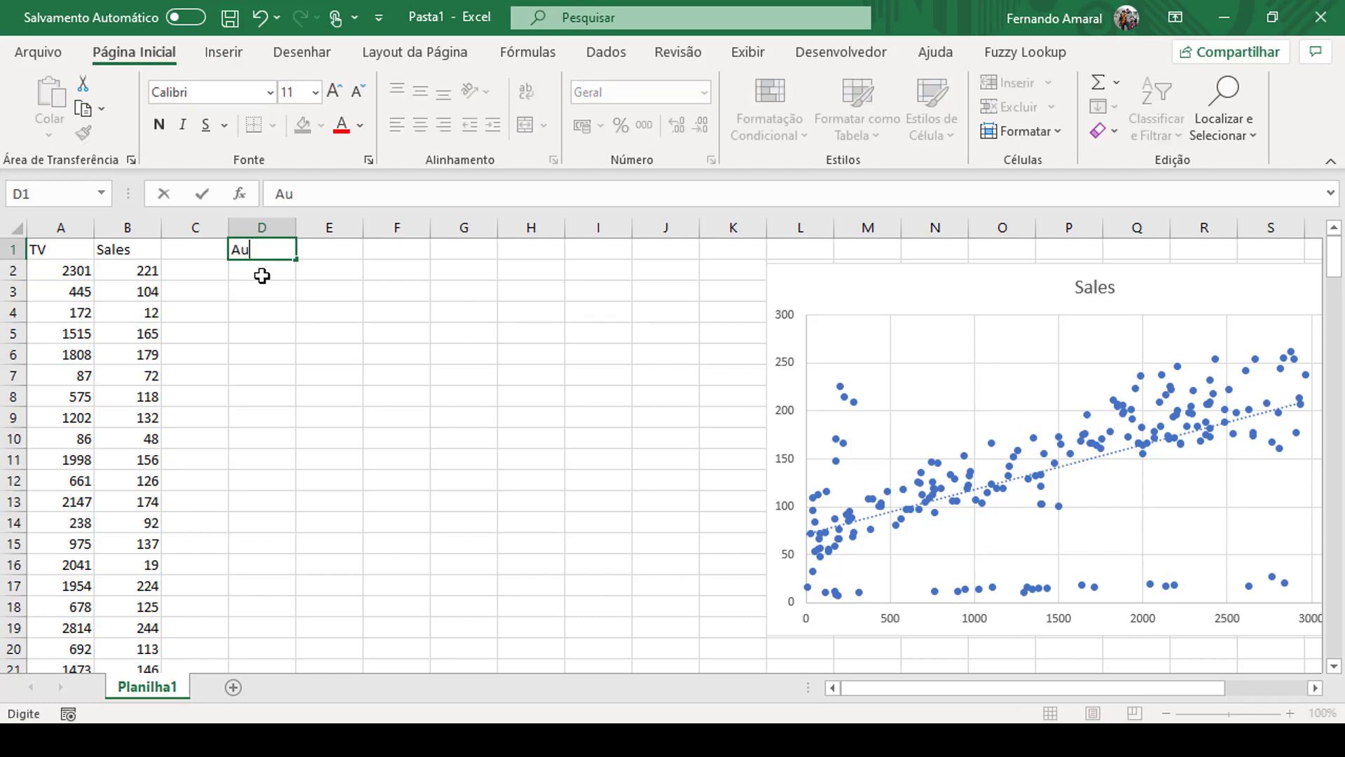
type("tom")
type("á")
type("t")
type("ico")
key("Return")
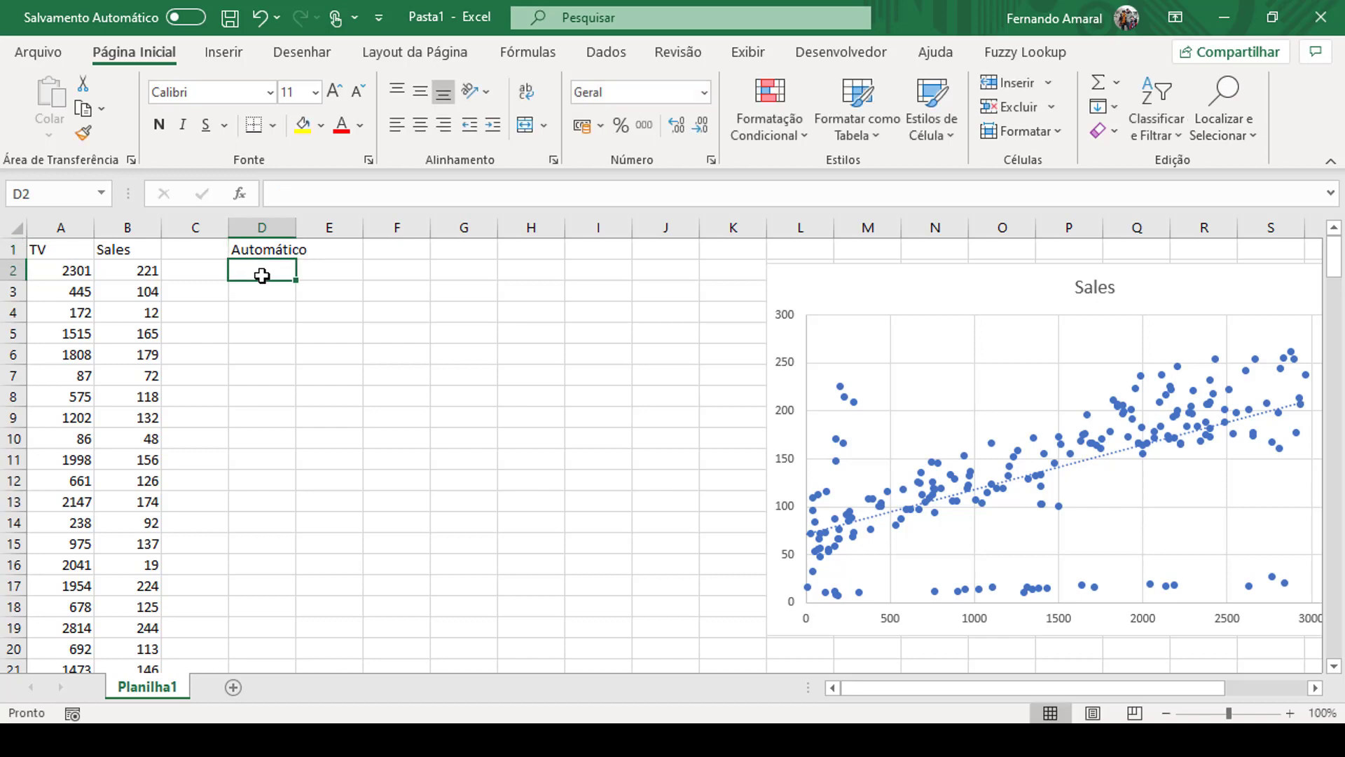
double_click(296, 227)
Step: Add labels Correlação:, Valor a Prever: and Previsão: in D2:D4 and widen column D
type("C")
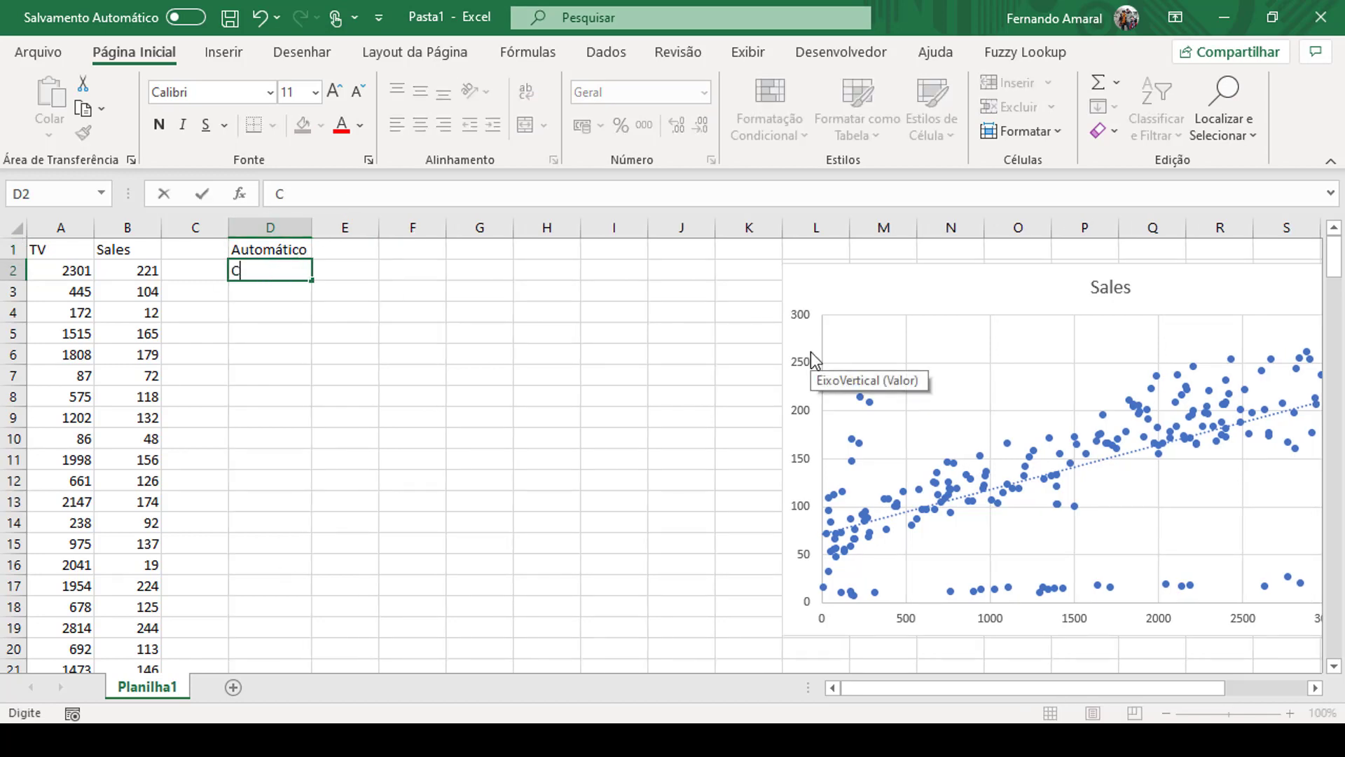
type("oorela")
key("BackSpace")
key("BackSpace")
key("BackSpace")
key("BackSpace")
key("BackSpace")
type("rrelaç")
type("ão:")
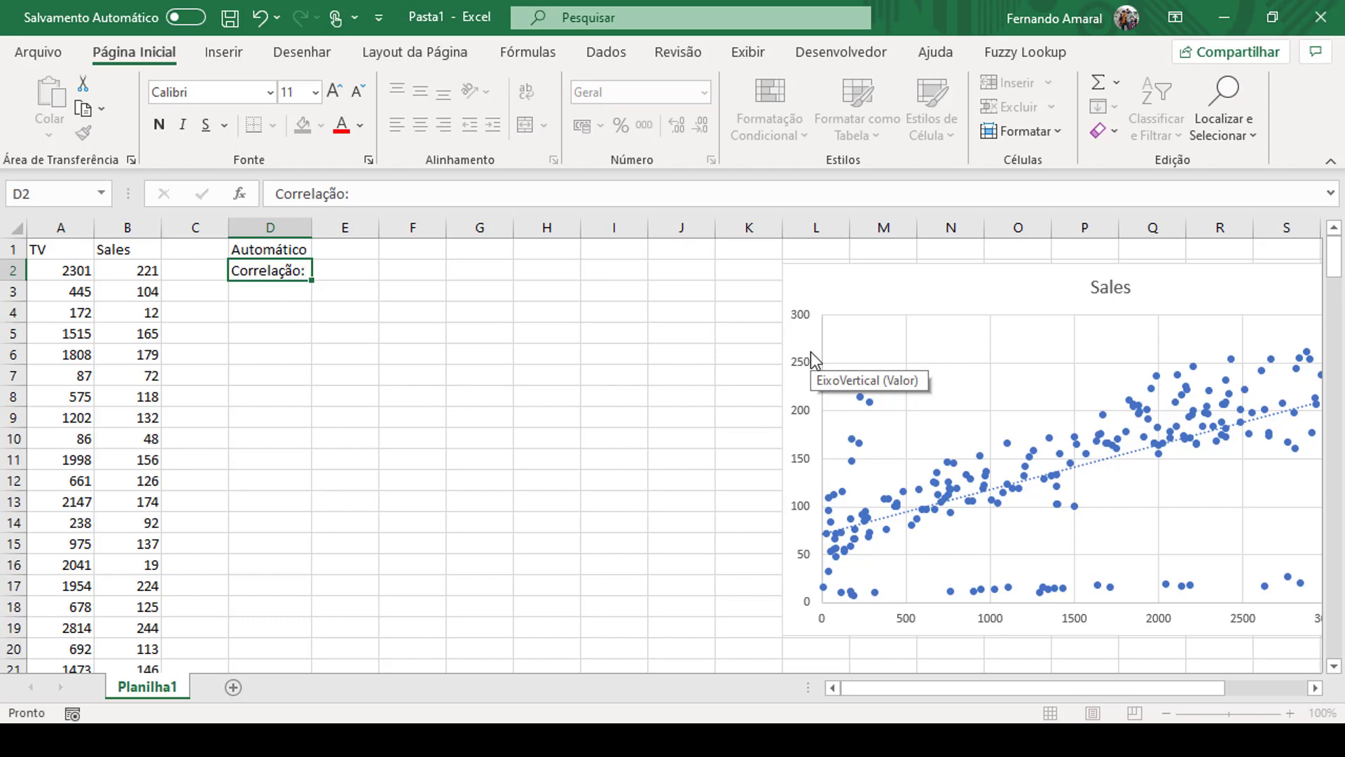
key("Return")
type("Valor a Pr")
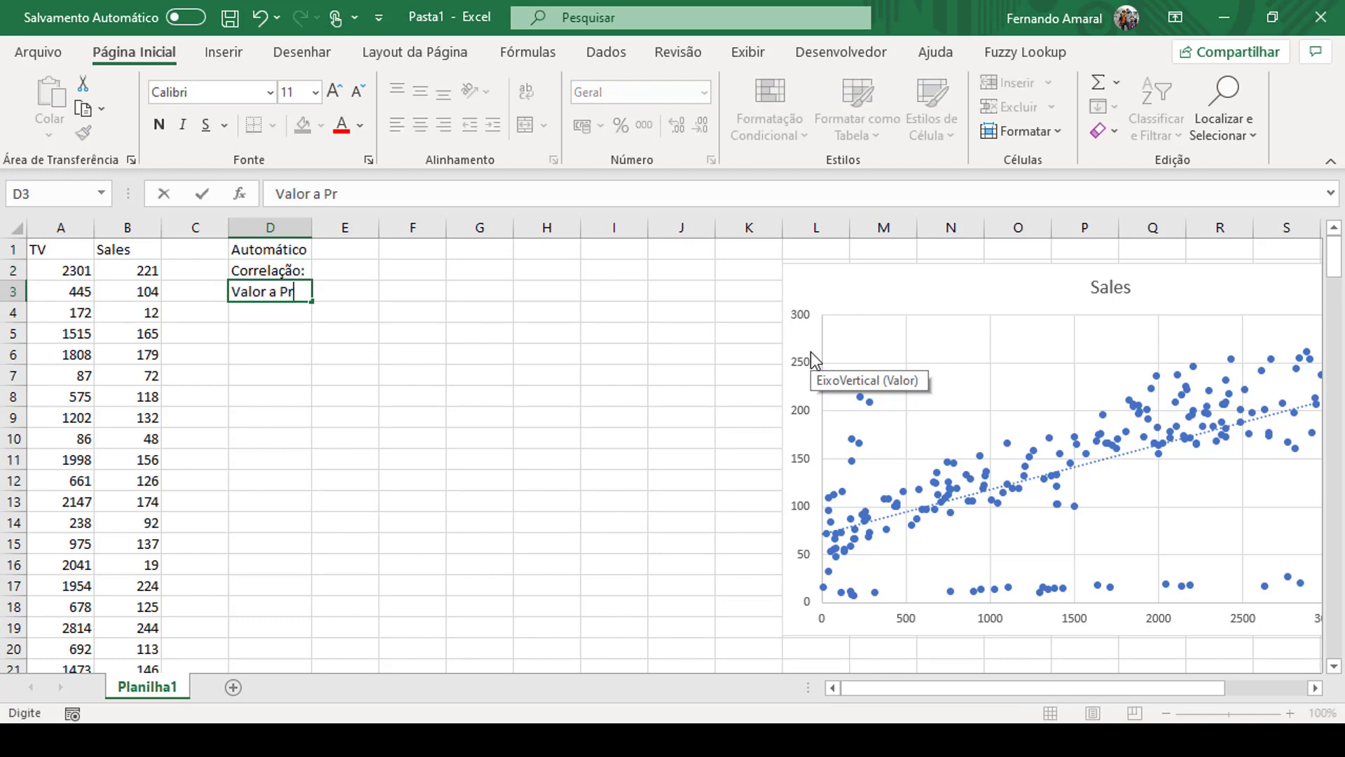
type("ever:")
key("Return")
type("Previ")
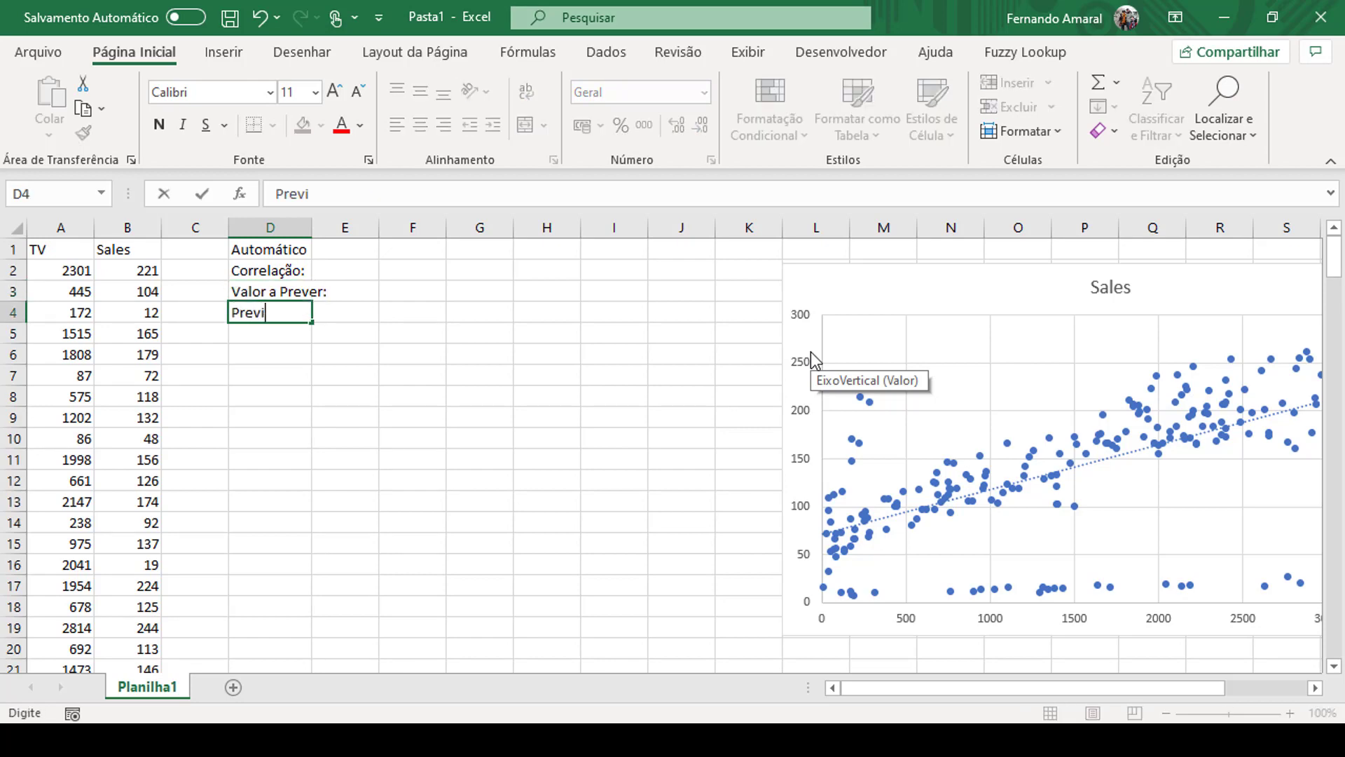
type("são:")
key("Return")
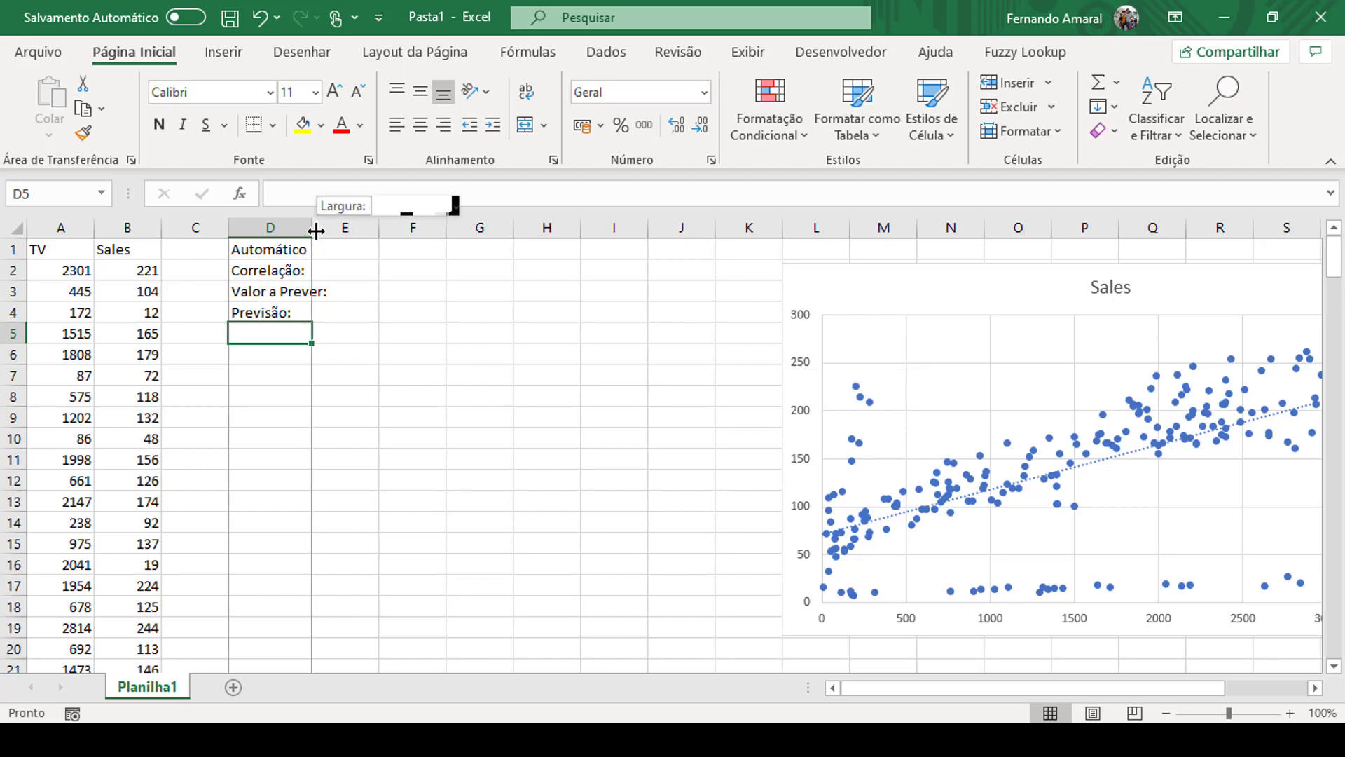
left_click_drag(313, 228, 333, 228)
left_click(356, 274)
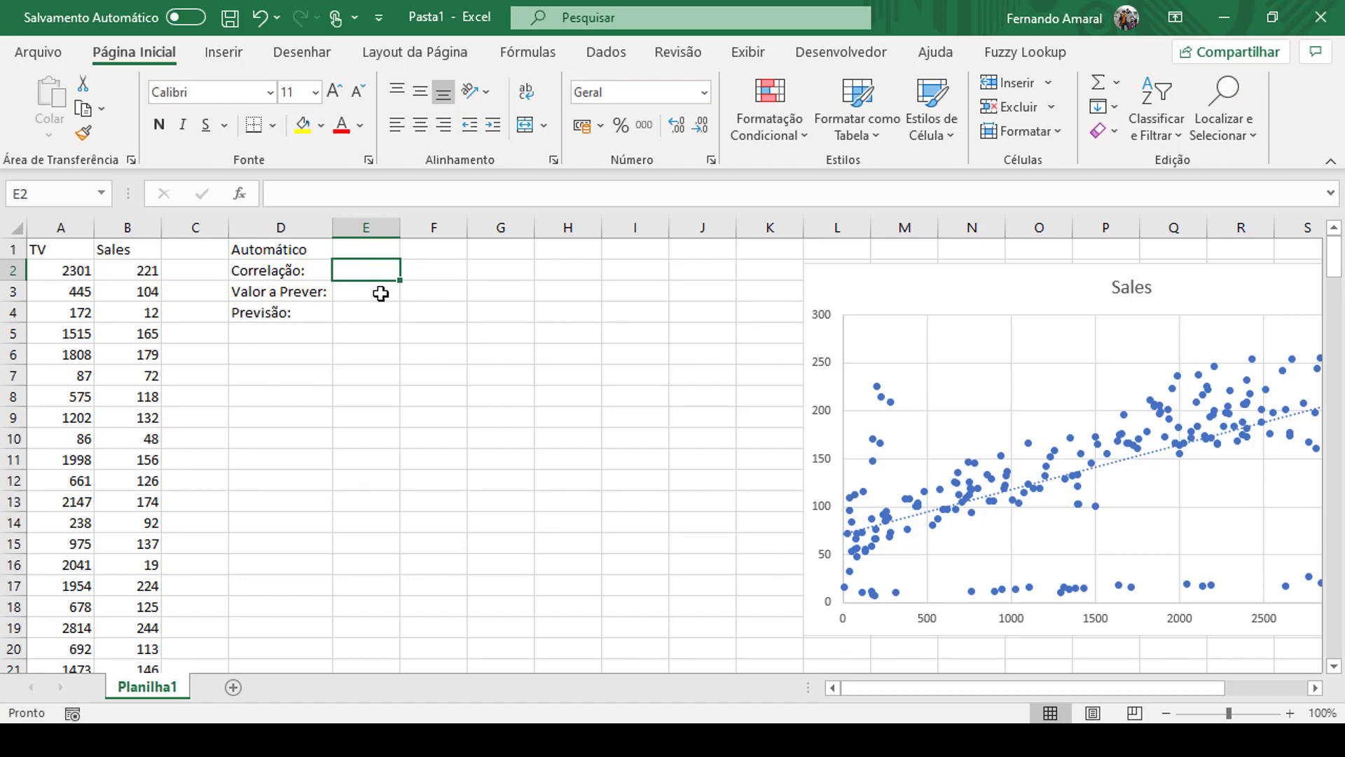
left_click(380, 293)
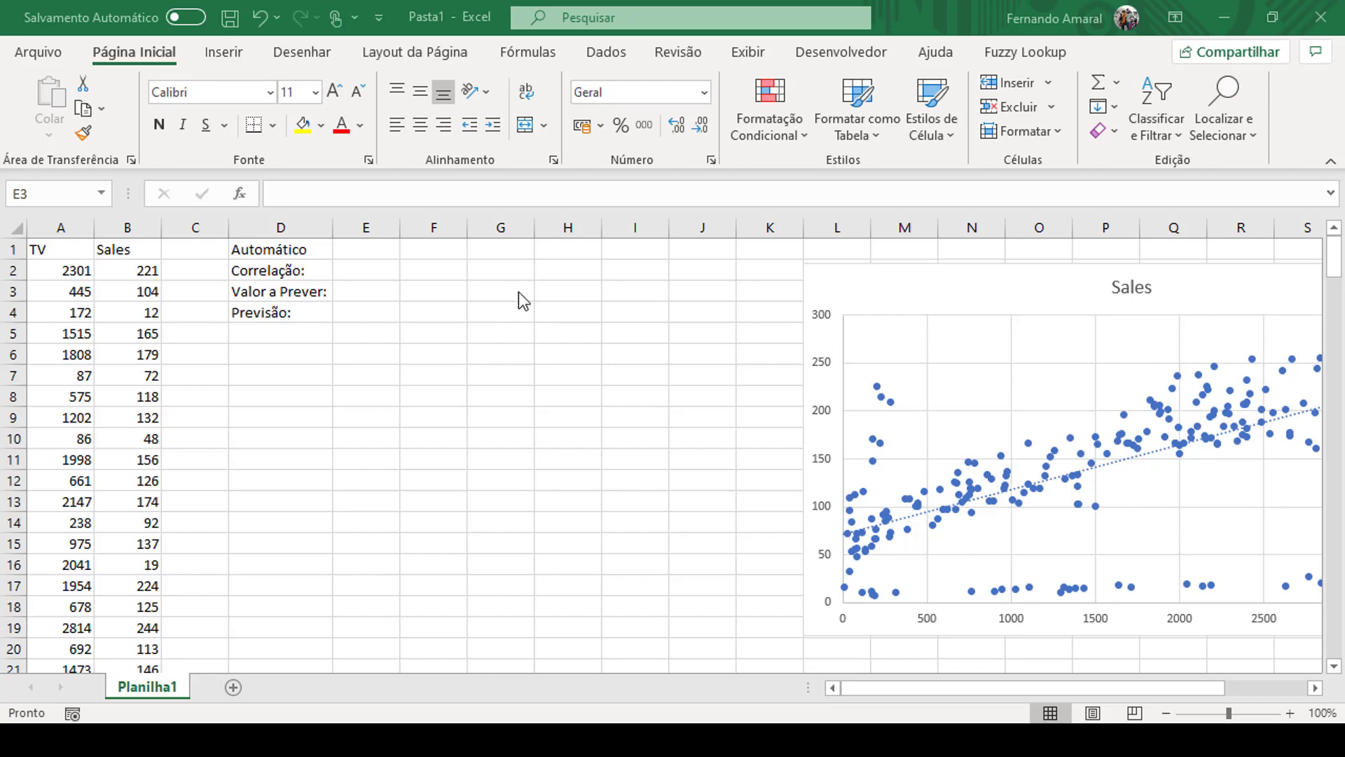
left_click(365, 293)
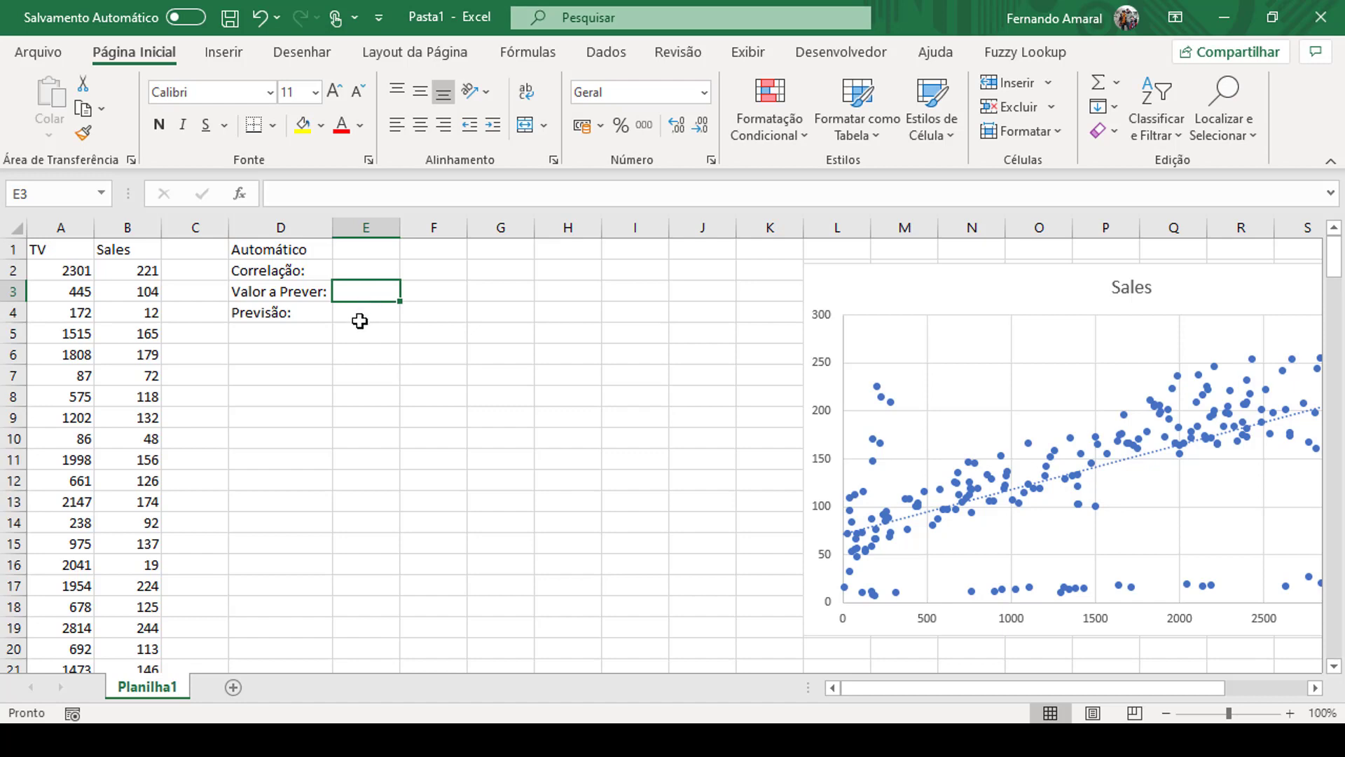
left_click(373, 251)
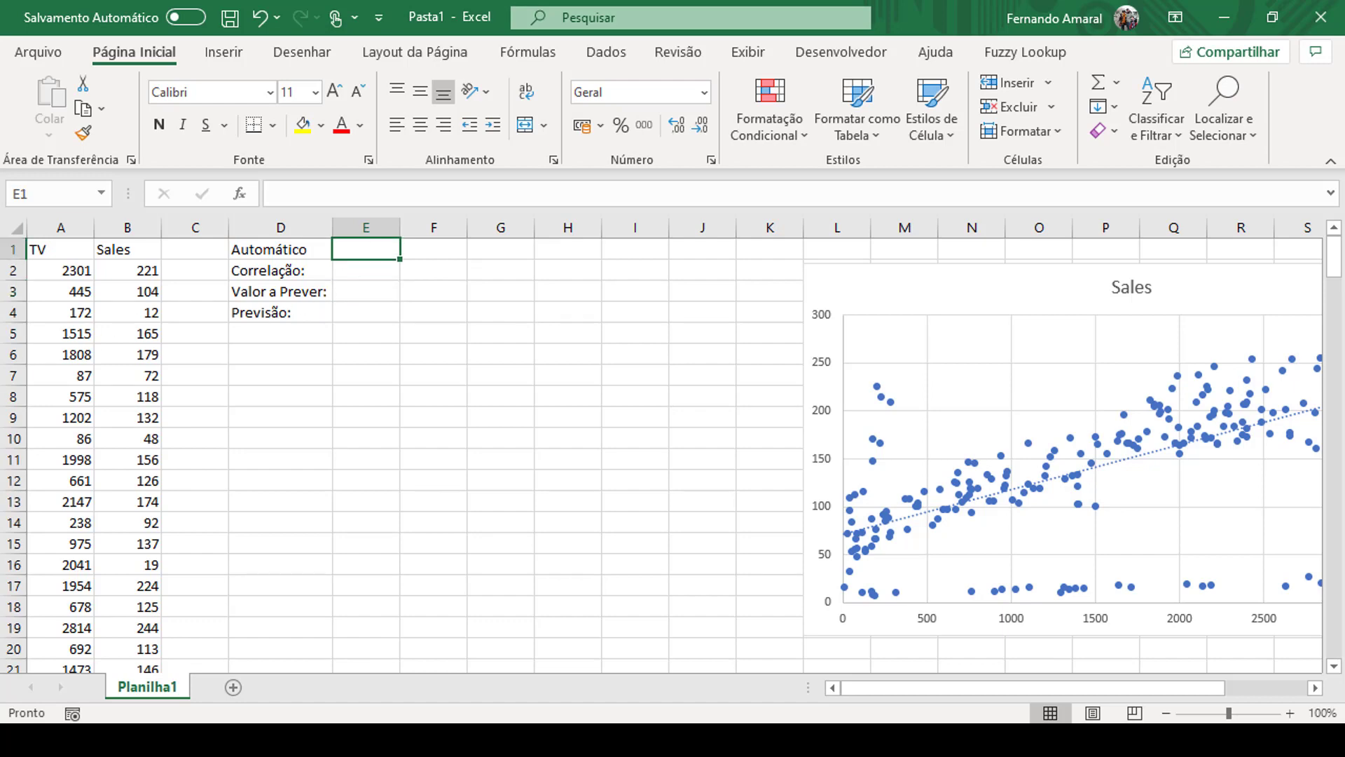
left_click(373, 273)
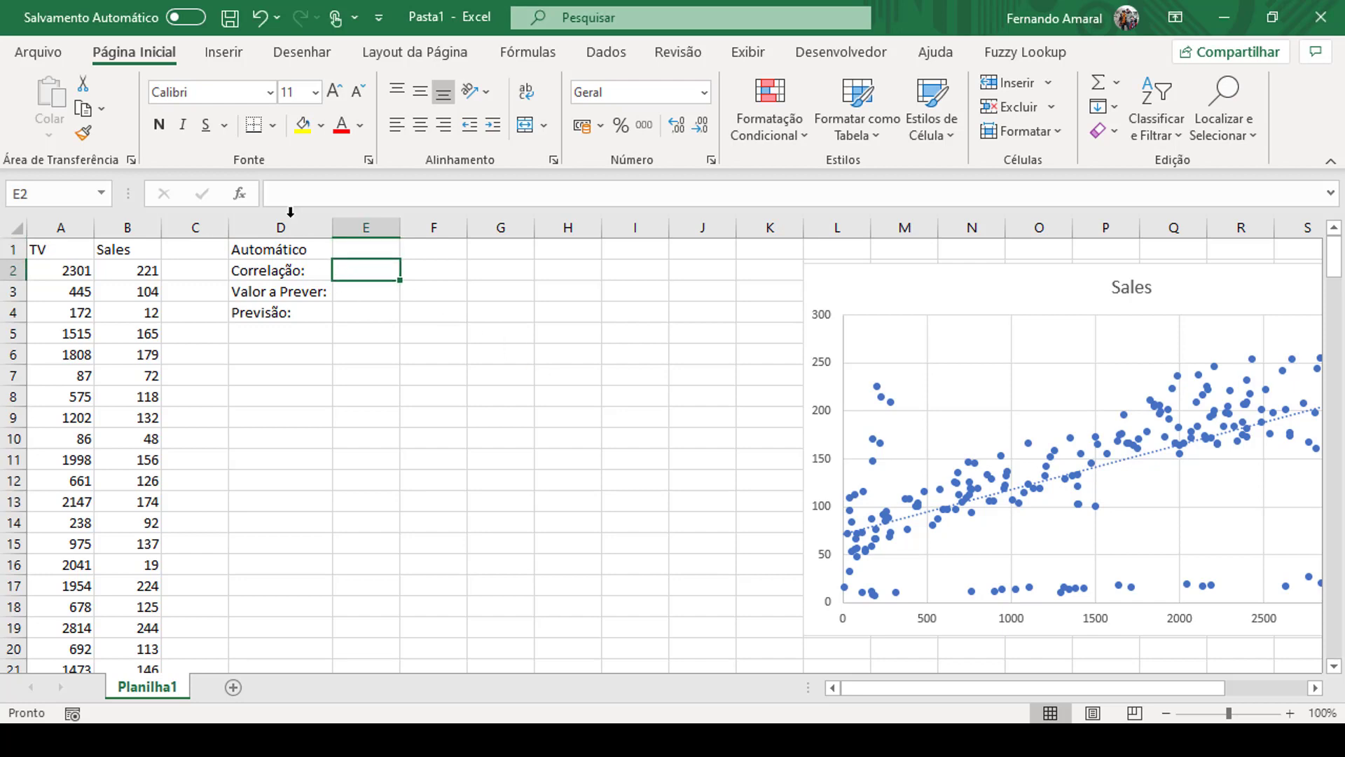
type("=")
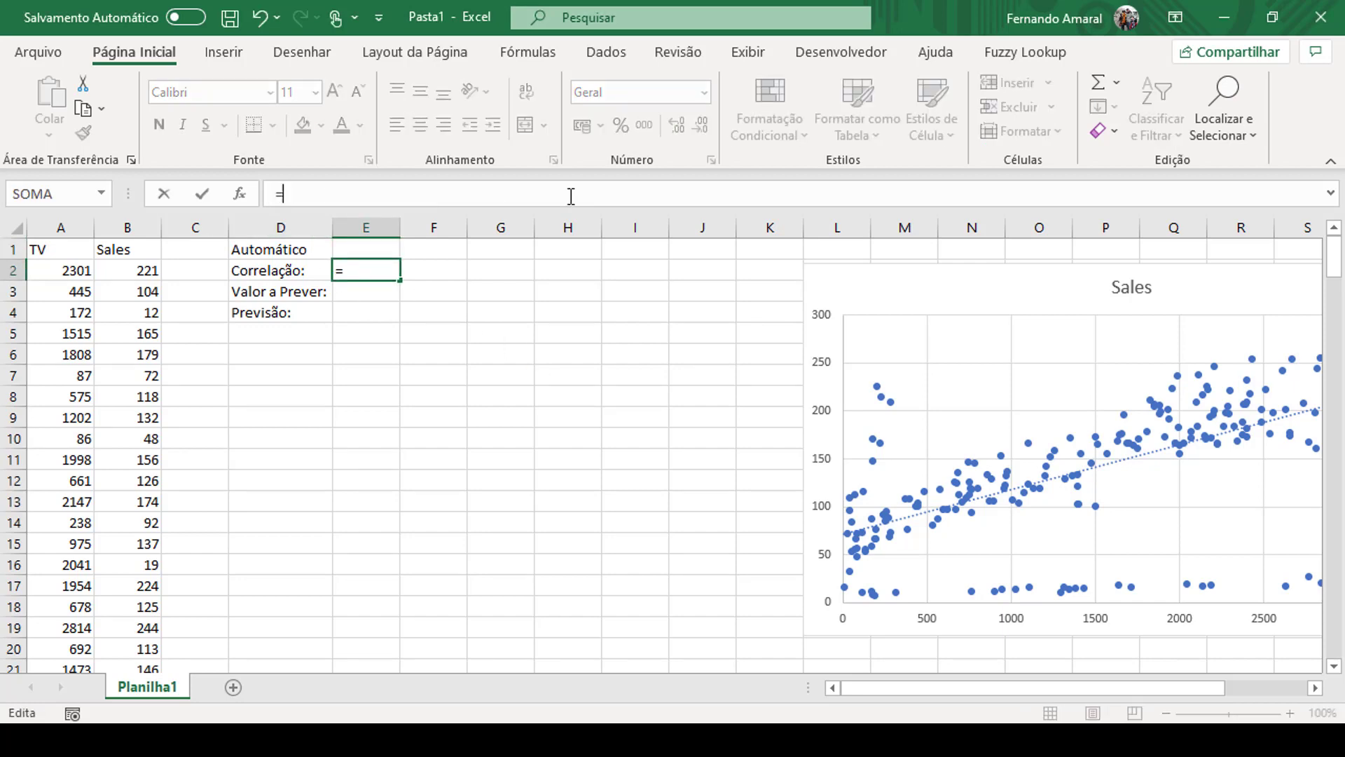
type("corr")
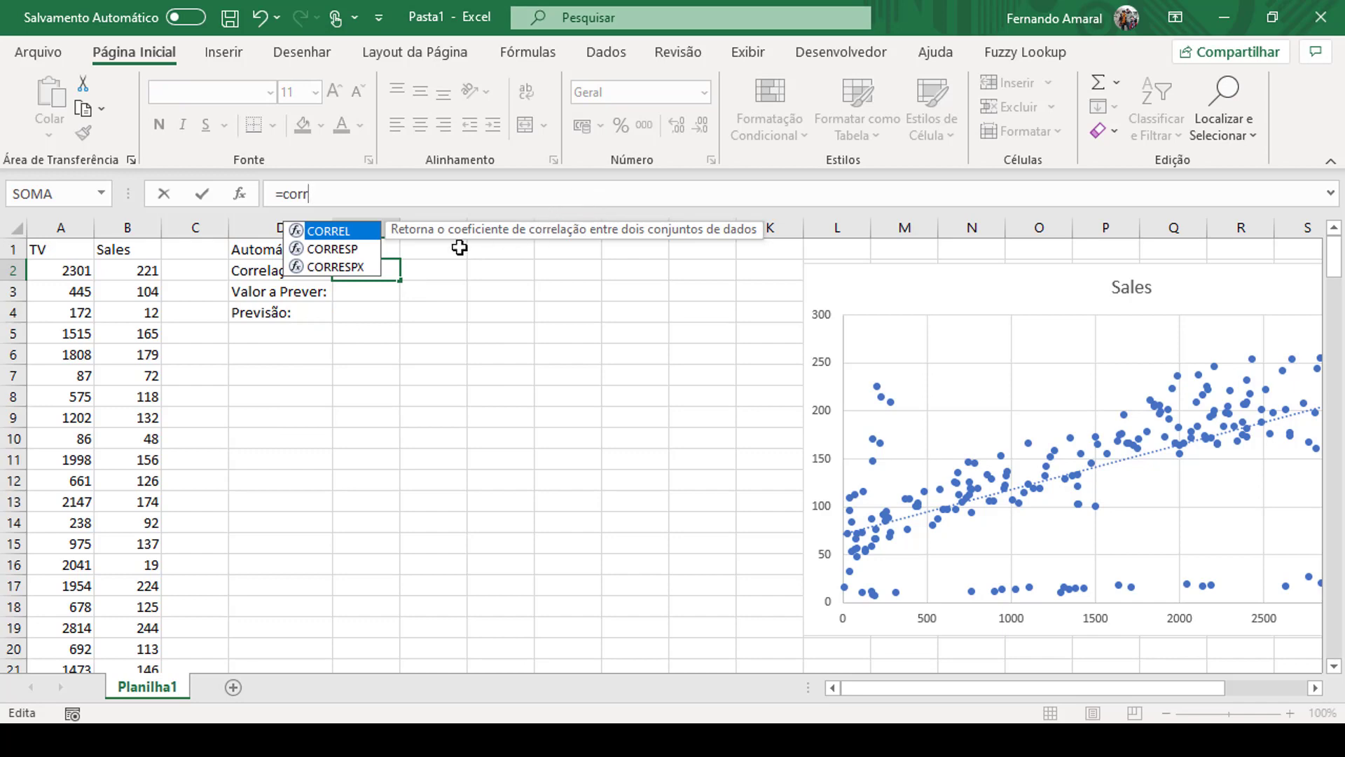
double_click(335, 238)
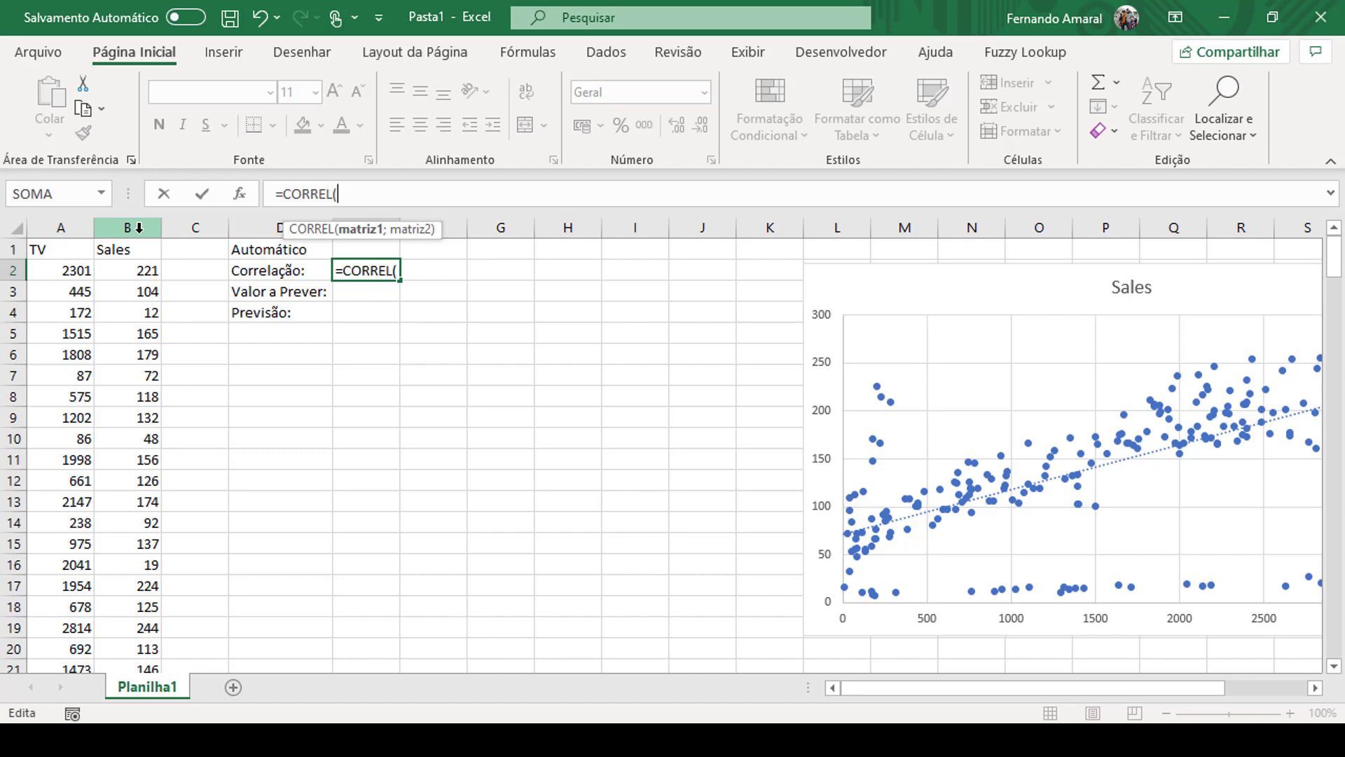
left_click(138, 227)
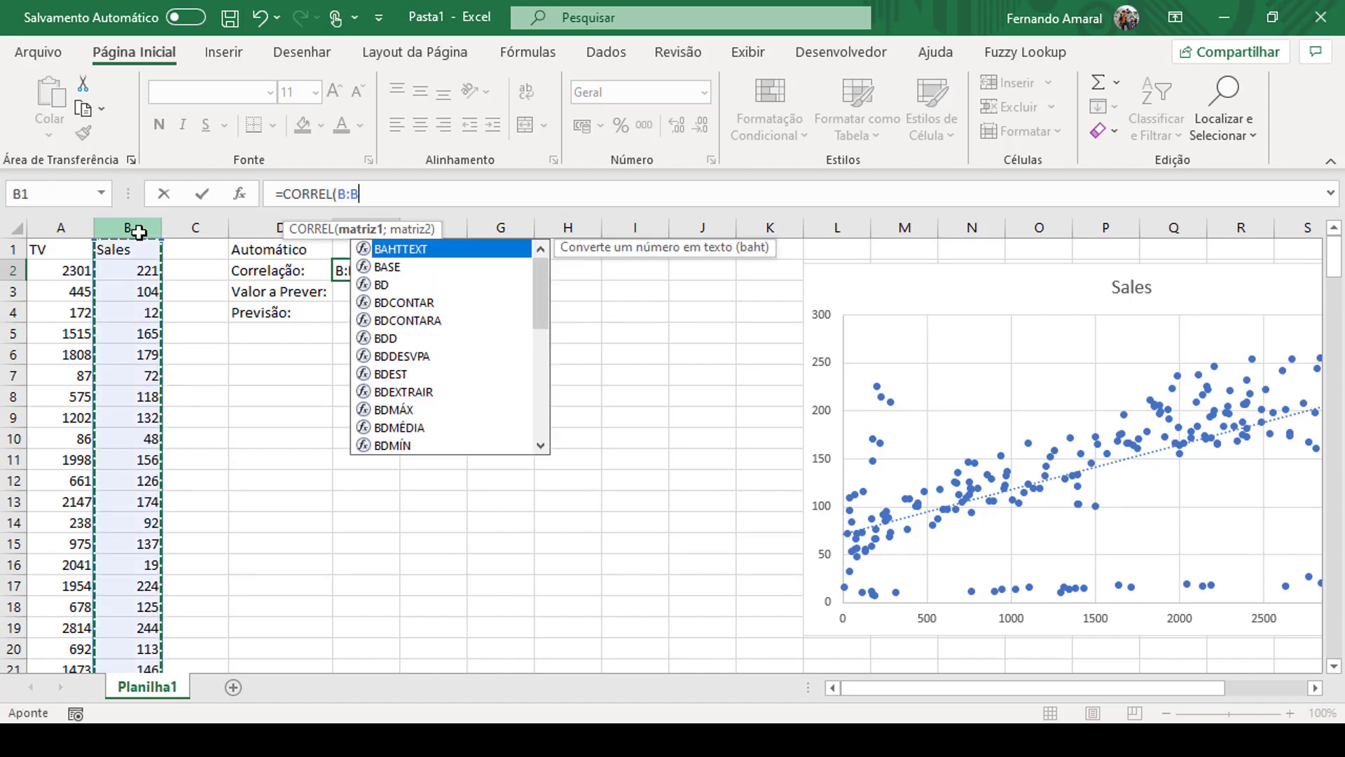
type(";")
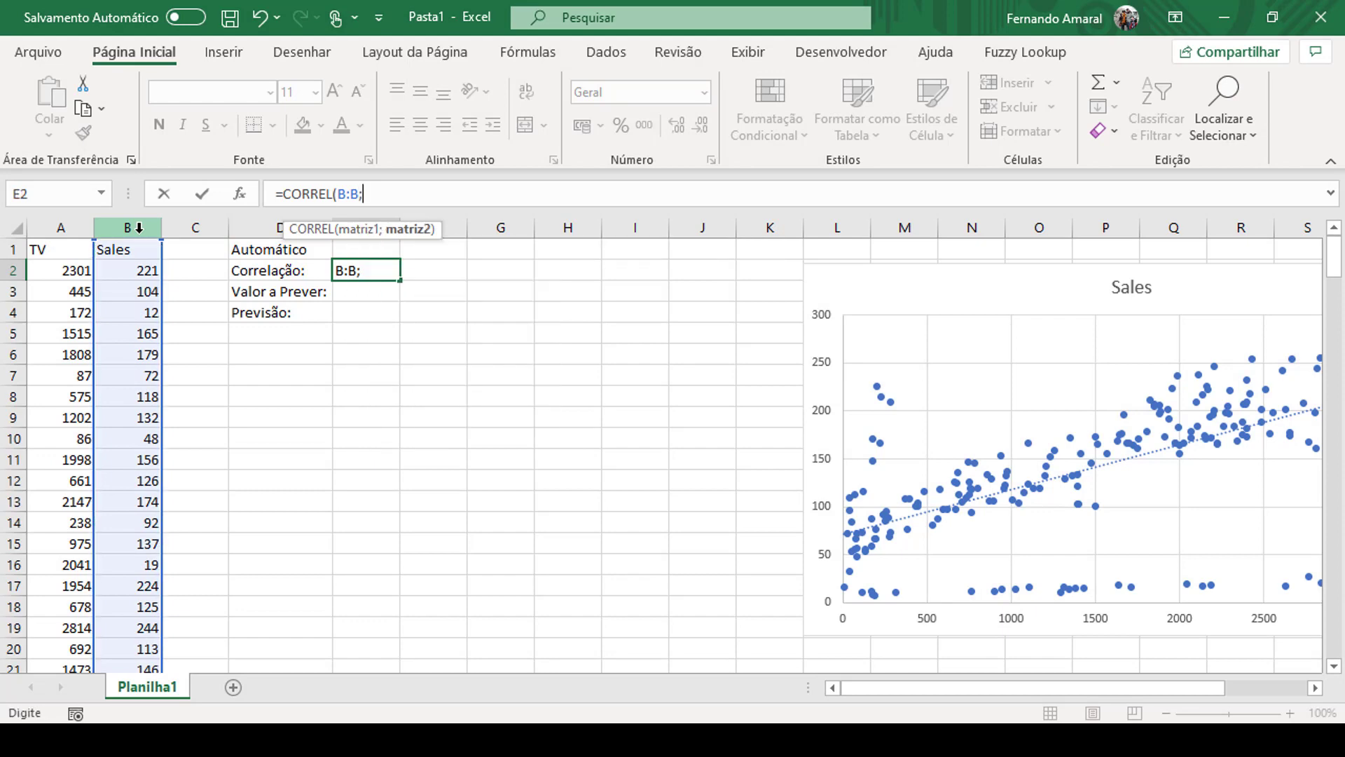
left_click(51, 228)
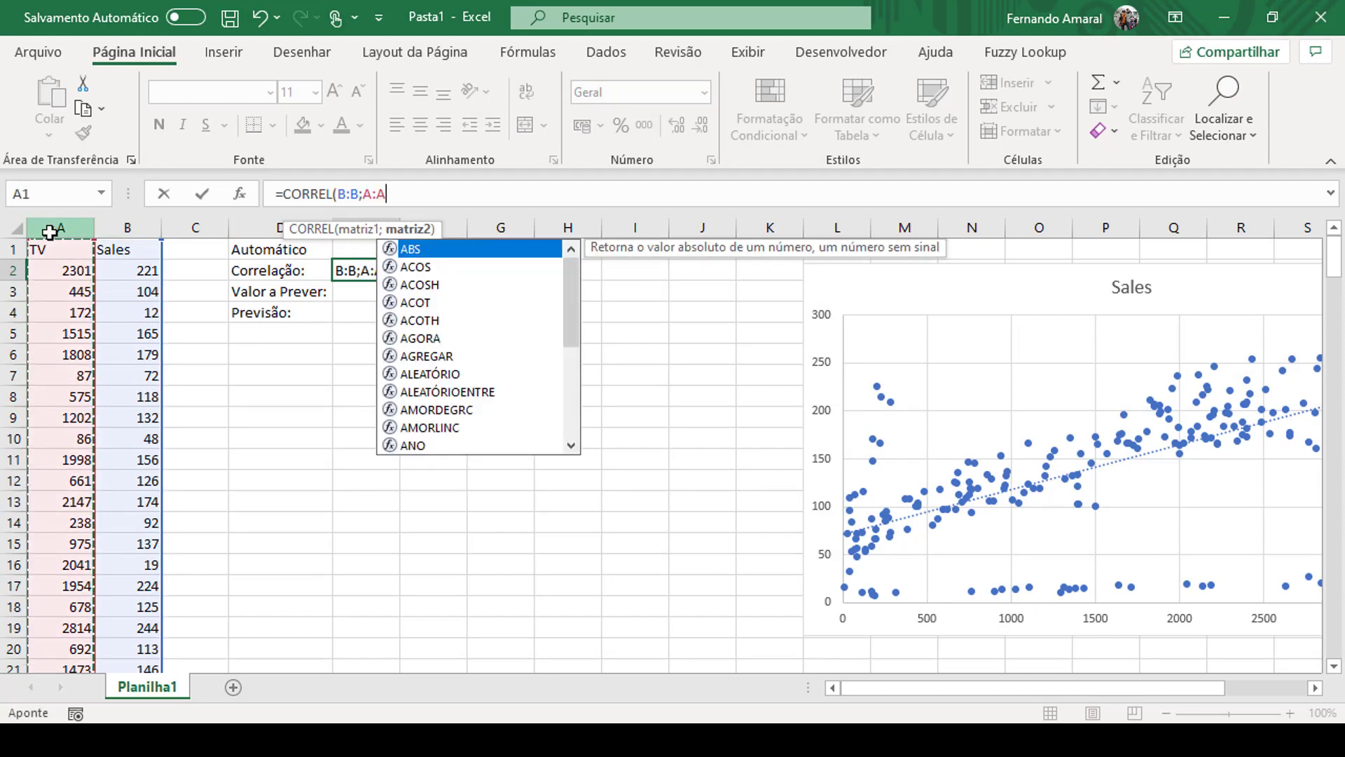
left_click(397, 200)
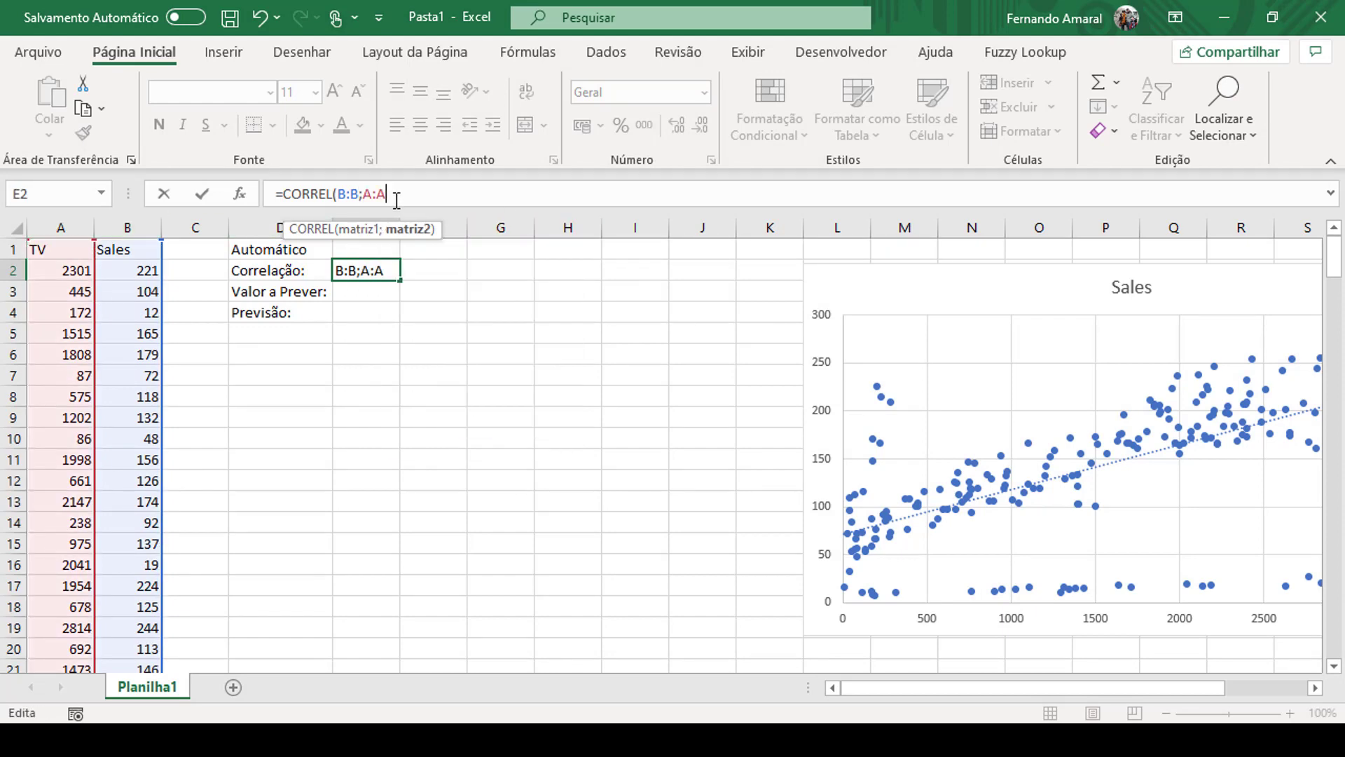
type(")")
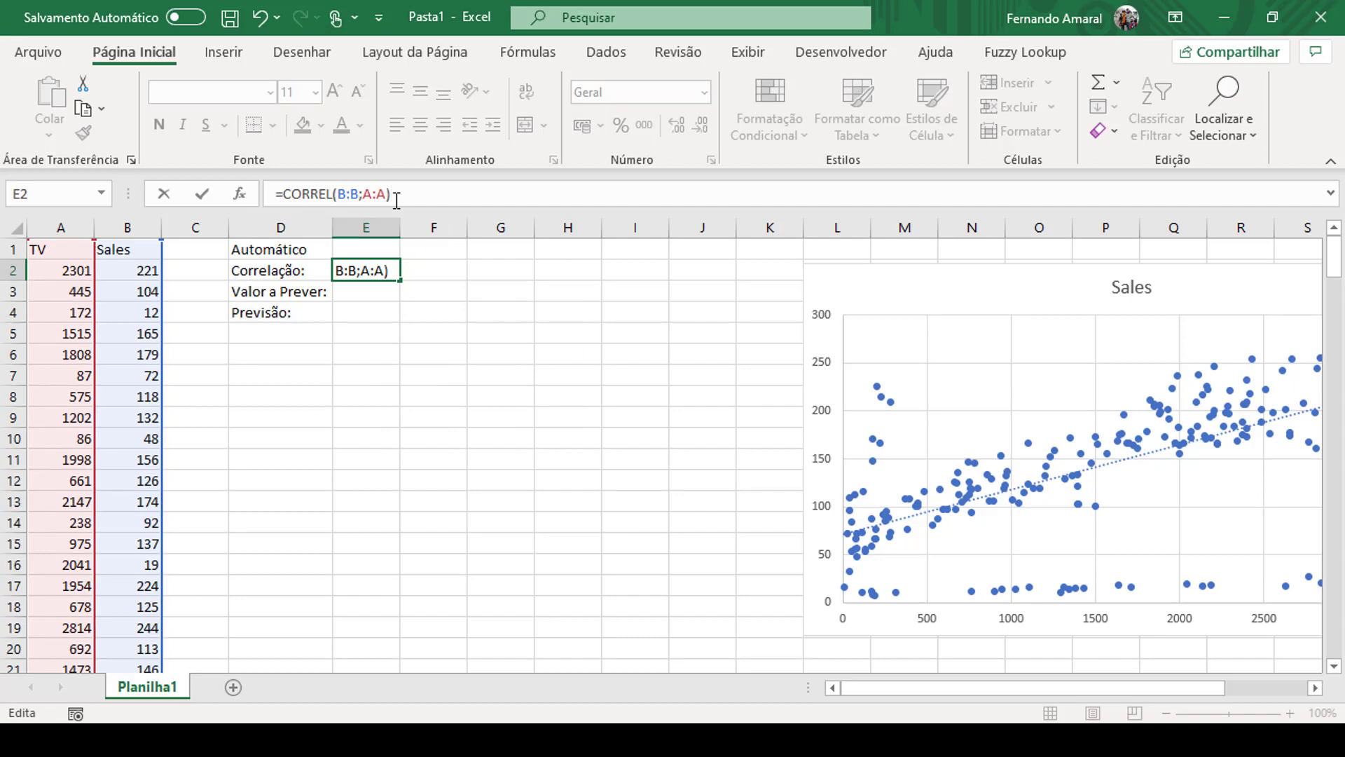
key("Return")
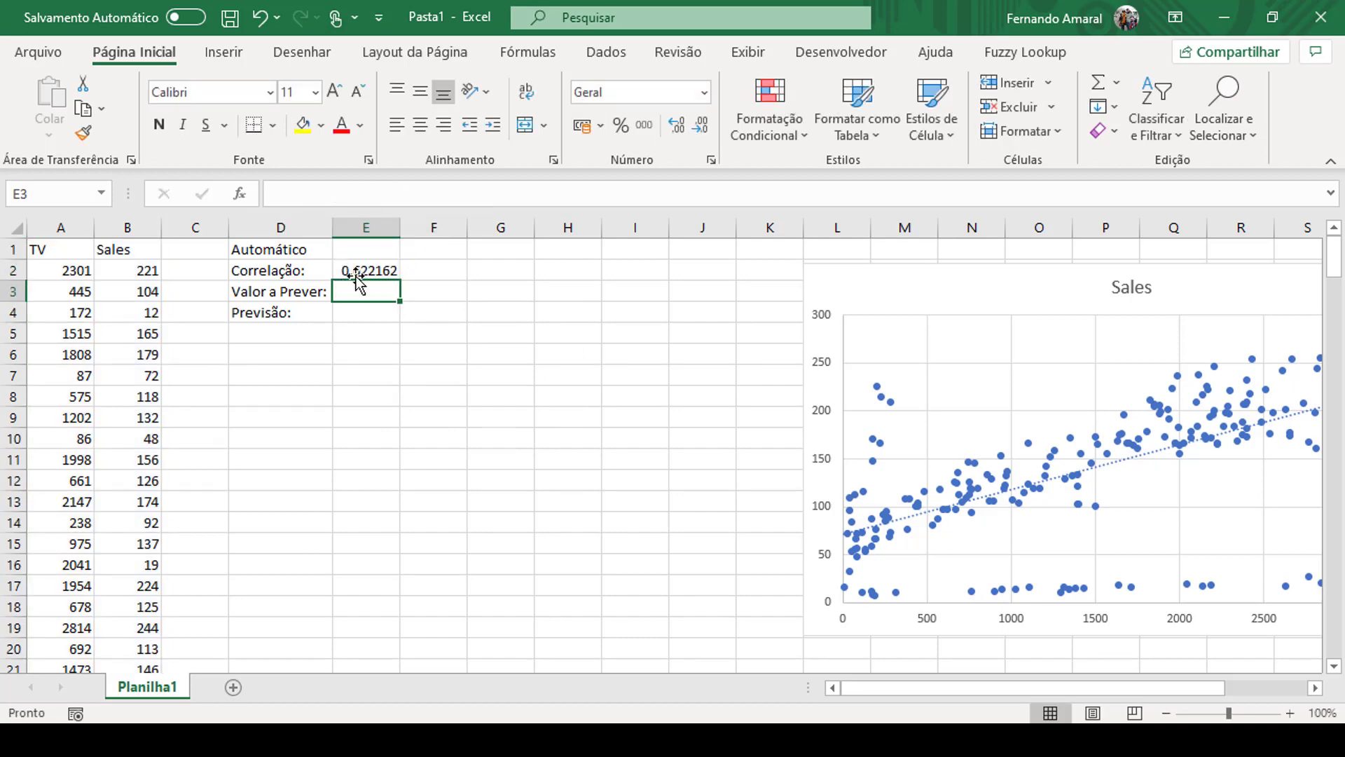
left_click(373, 272)
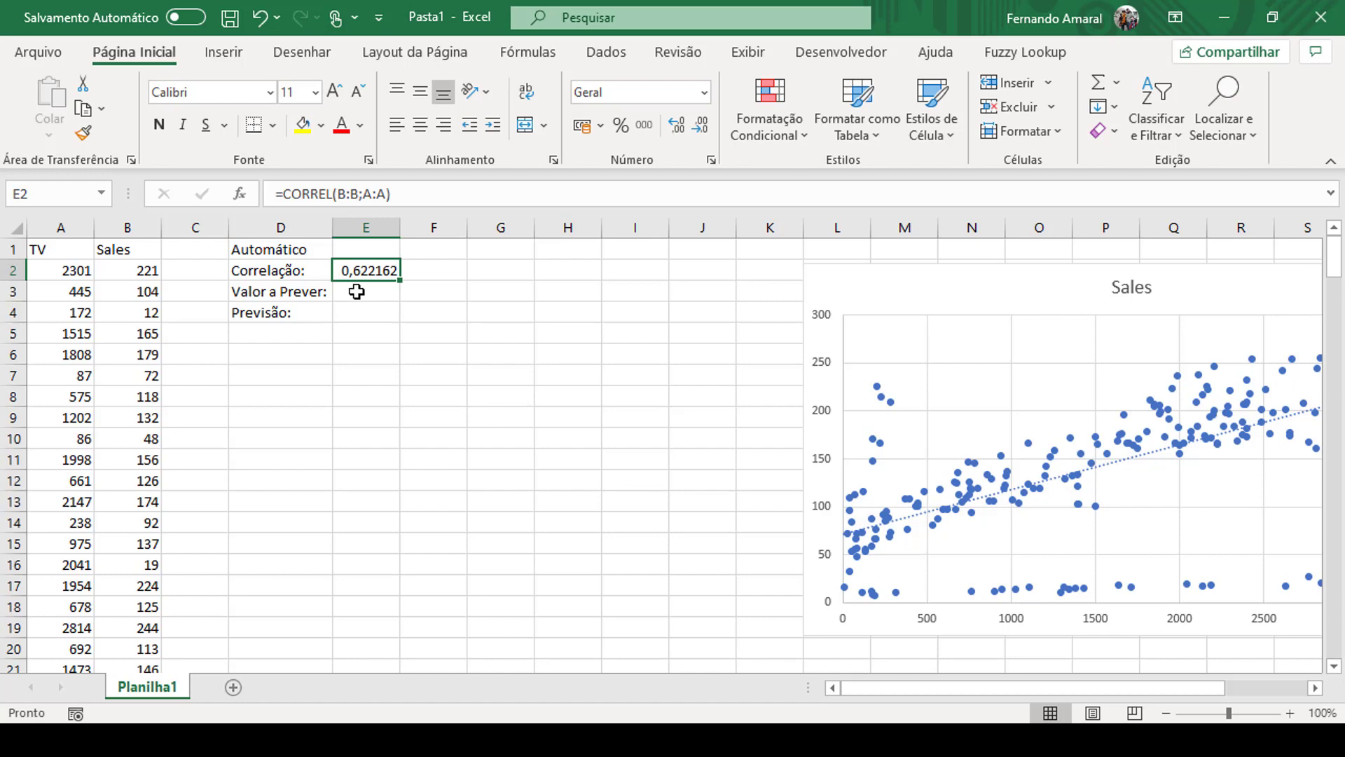
left_click(357, 292)
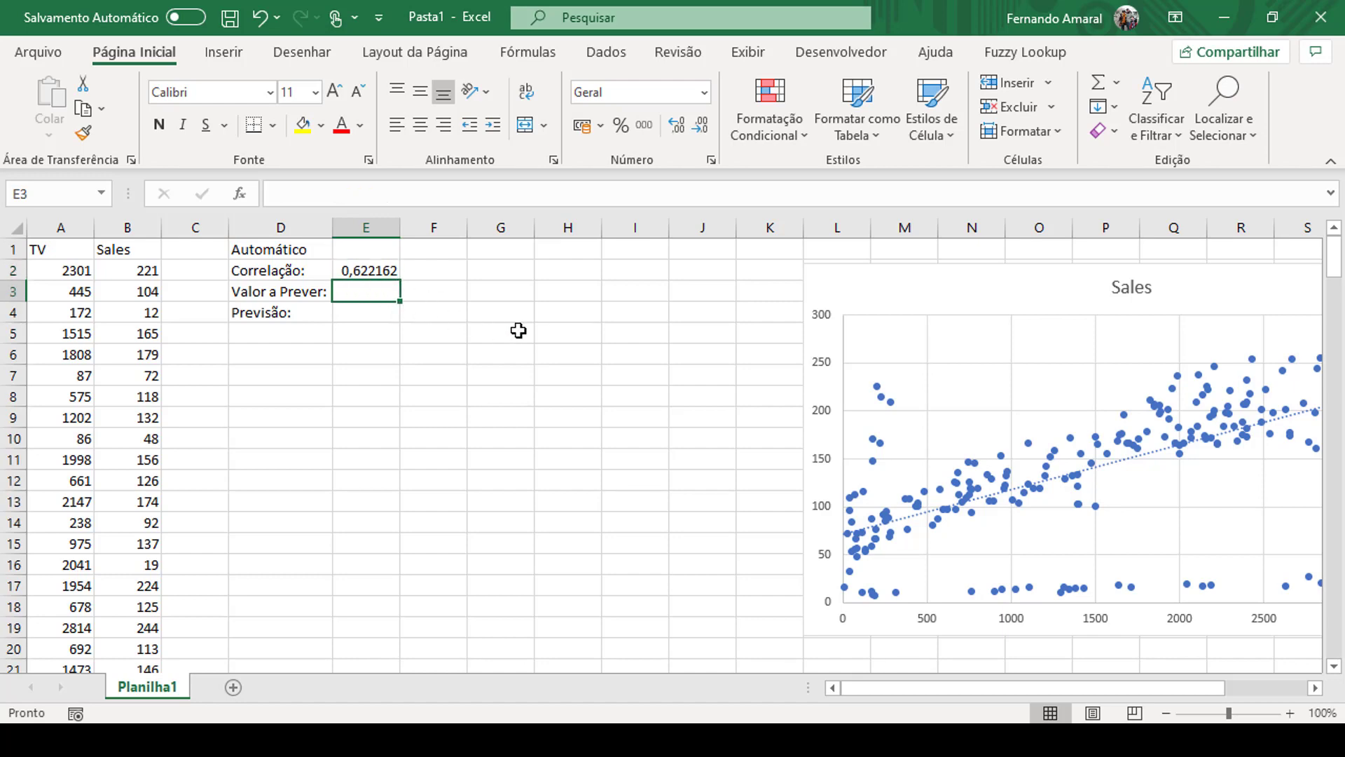
Step: Enter 2000 in E3 and begin a PREVISÃO.LINEAR formula in E4
type("2000")
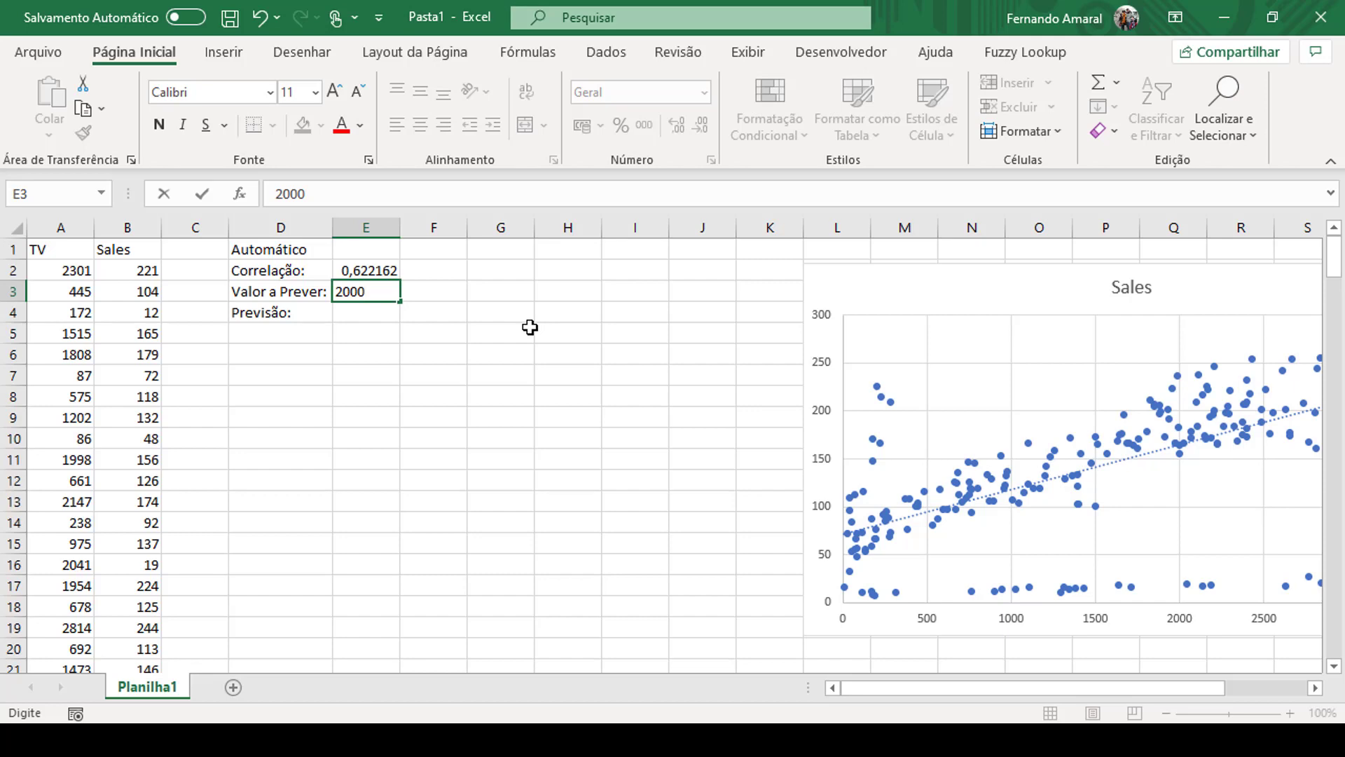
key("Return")
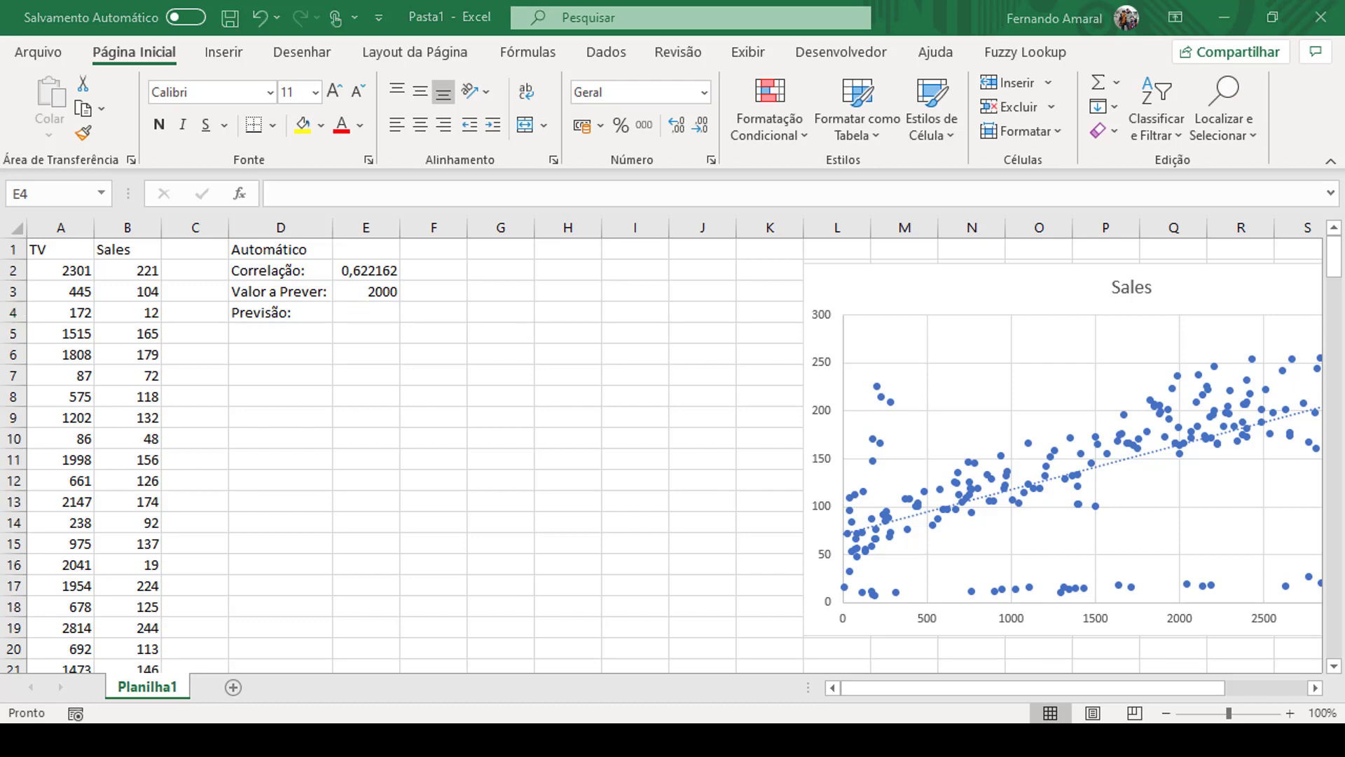
left_click(361, 312)
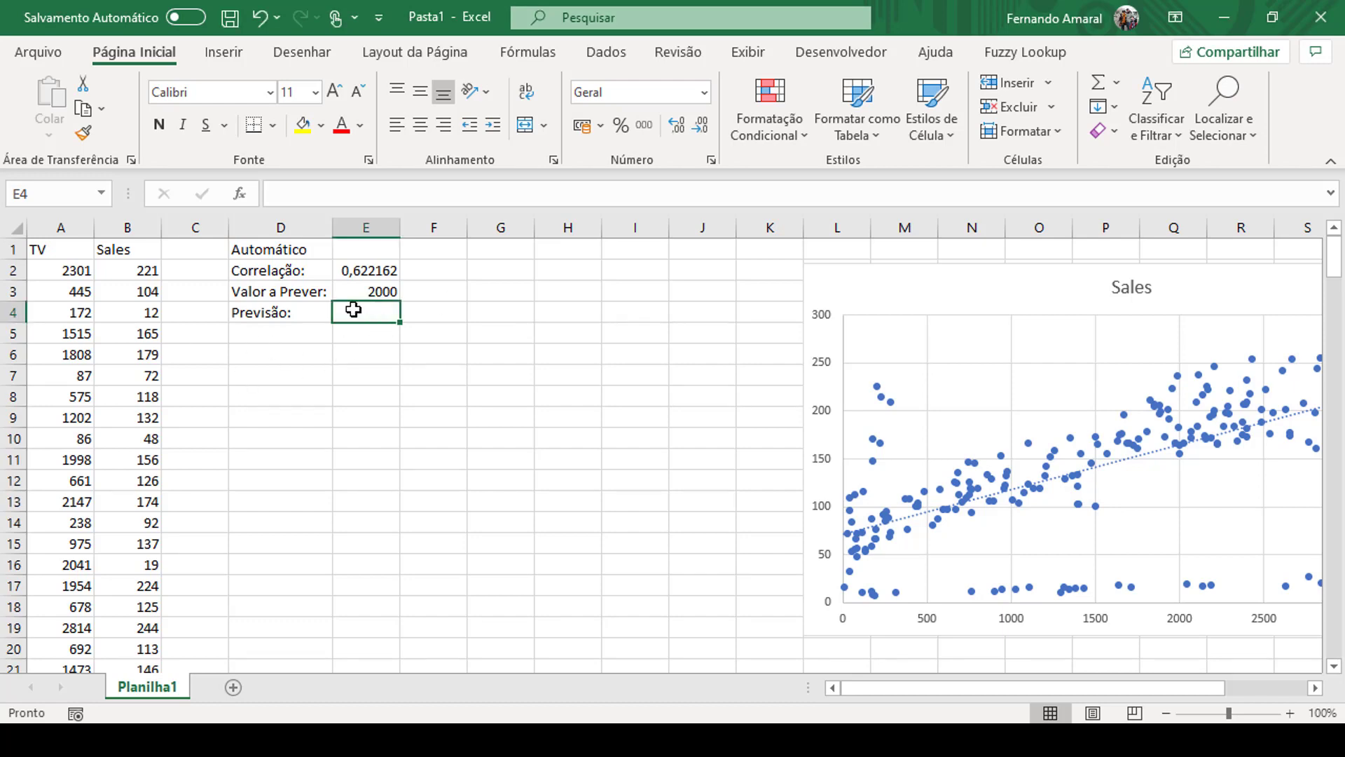
left_click(302, 185)
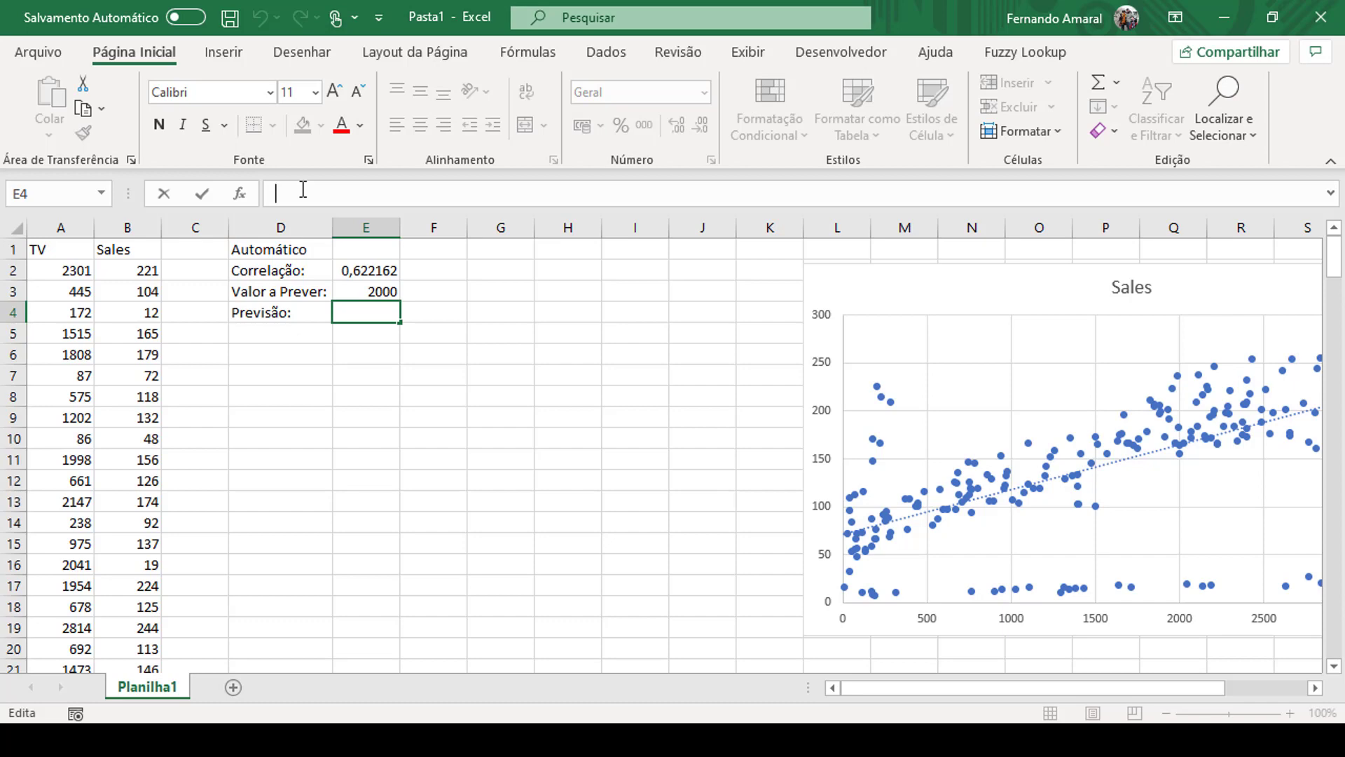
type("=pre")
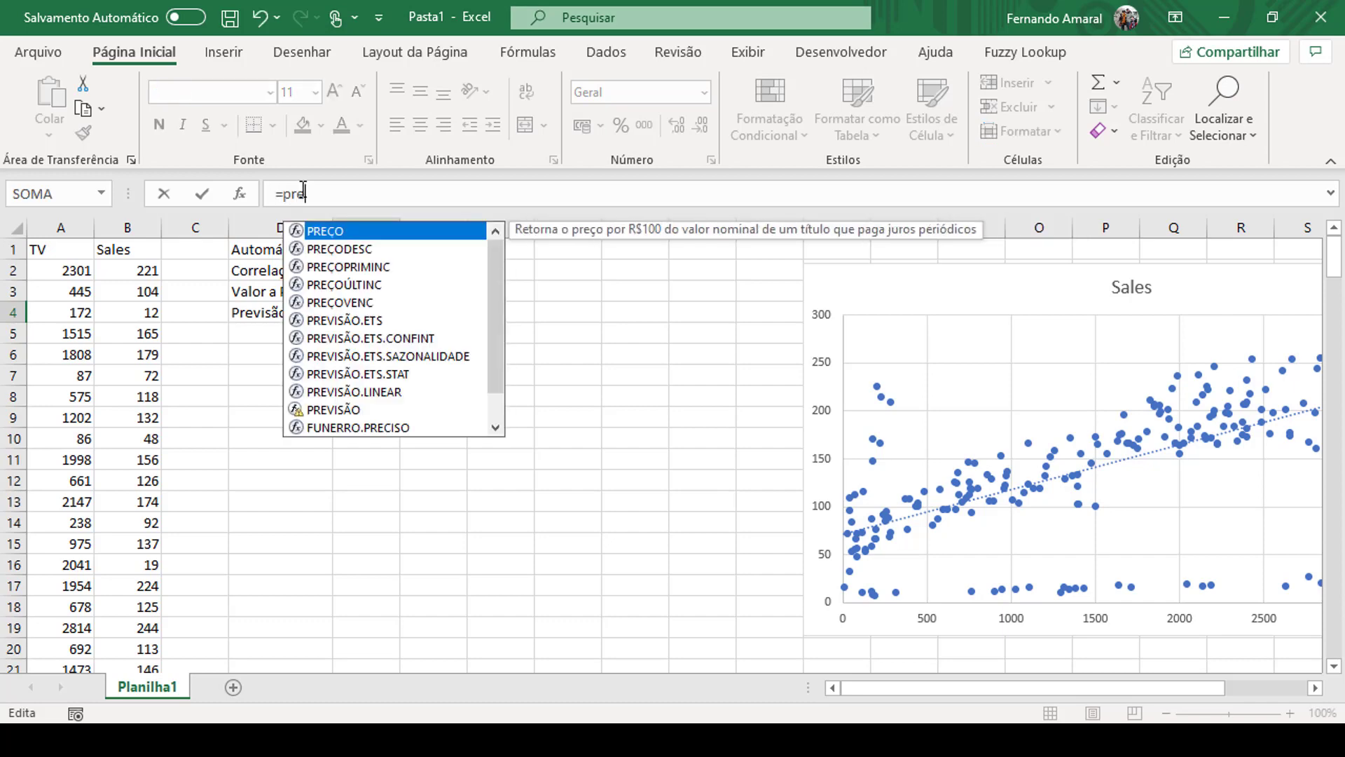
type("visã")
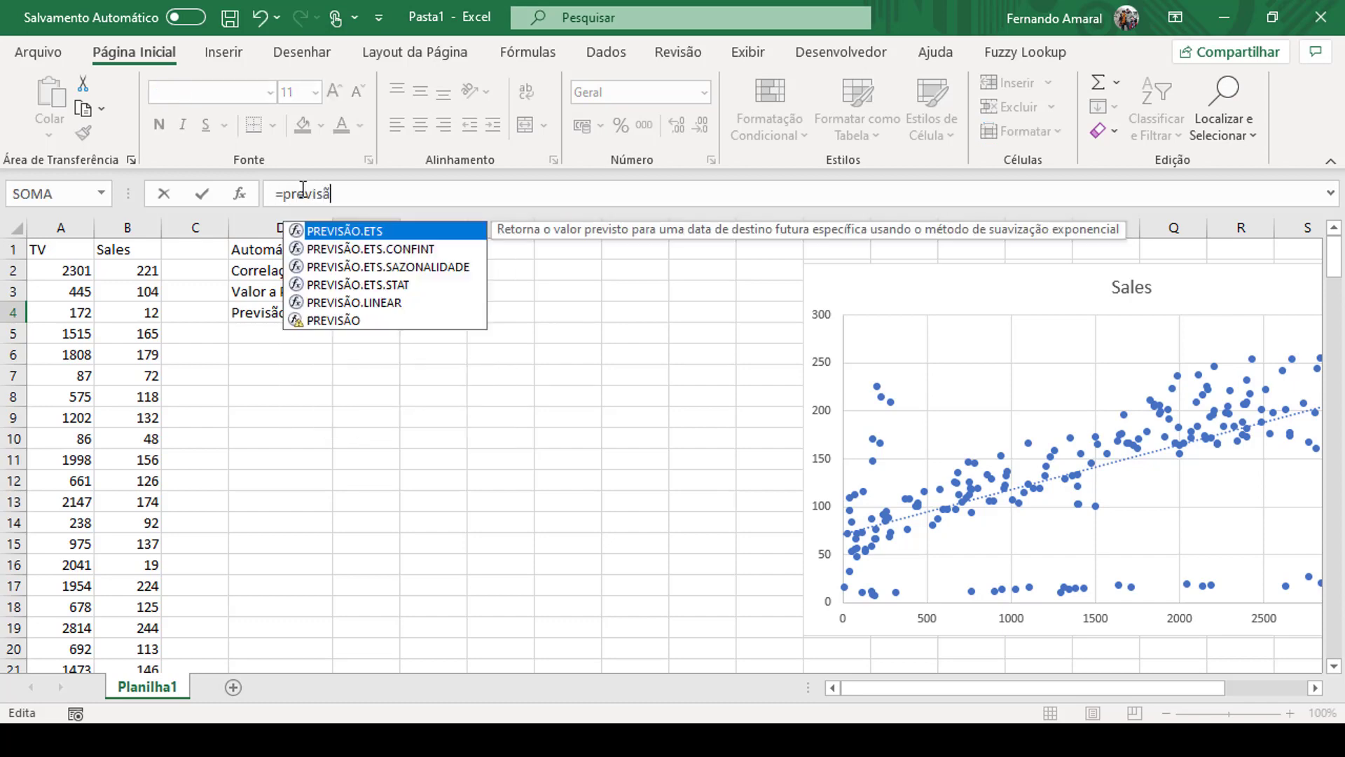
type("o")
key("Down")
key("Down")
key("Down")
key("Down")
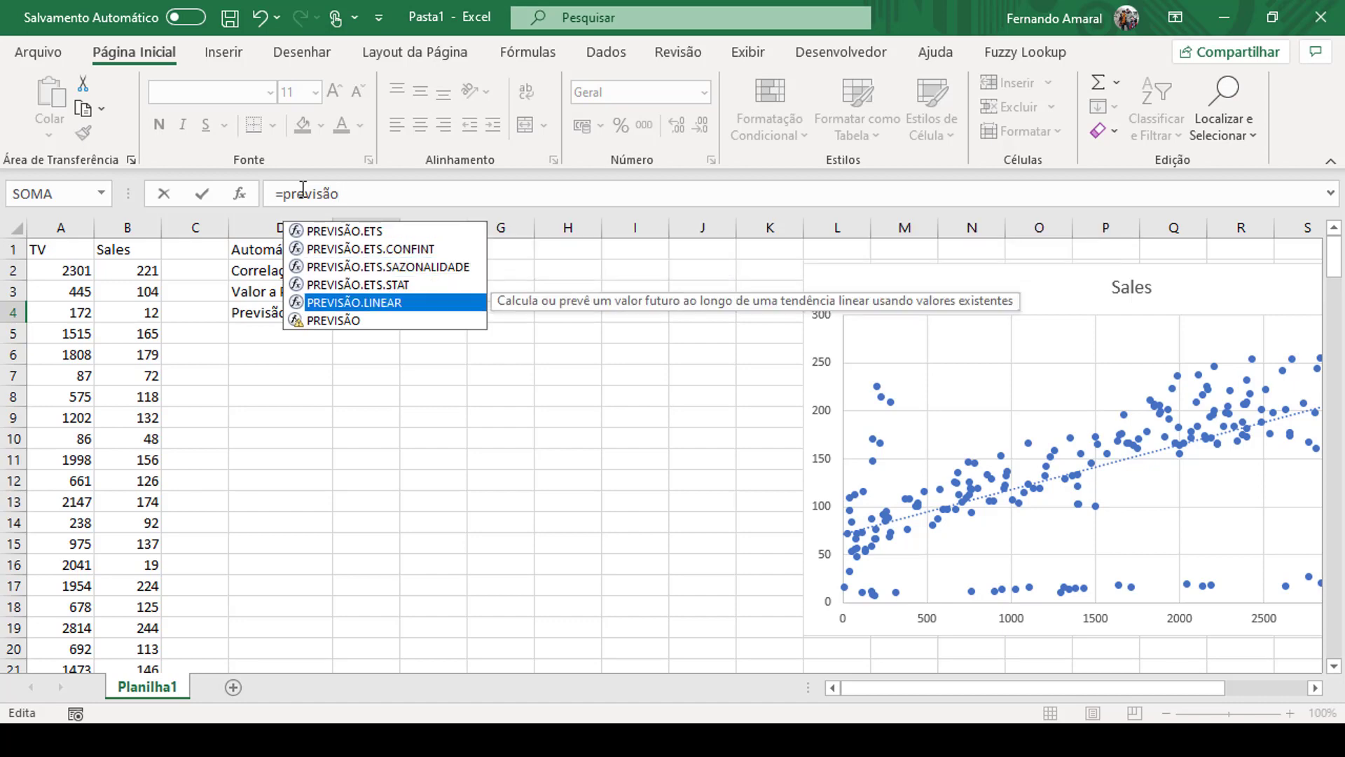
key("Tab")
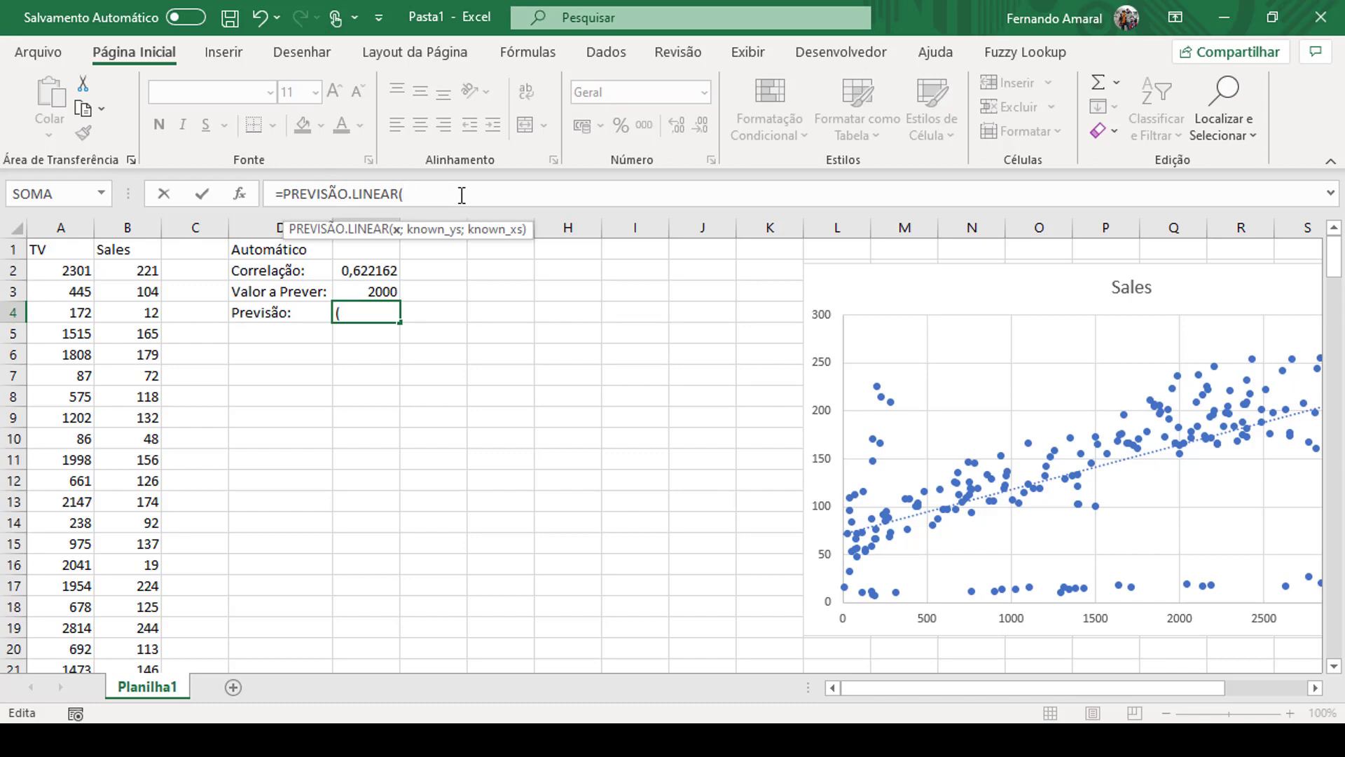
Step: Discard the unfinished formula and restart E4 with the PREVISÃO.LINEAR function
key("Escape")
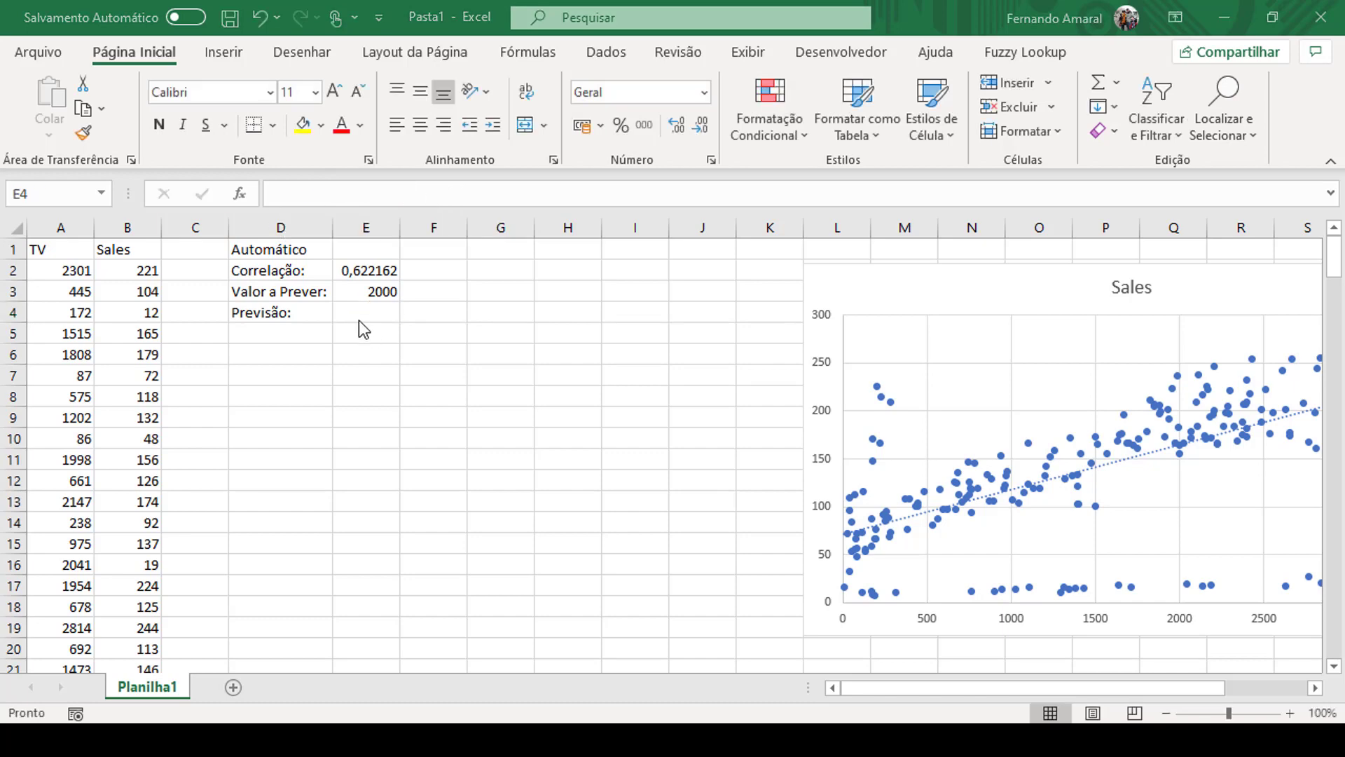
left_click(472, 189)
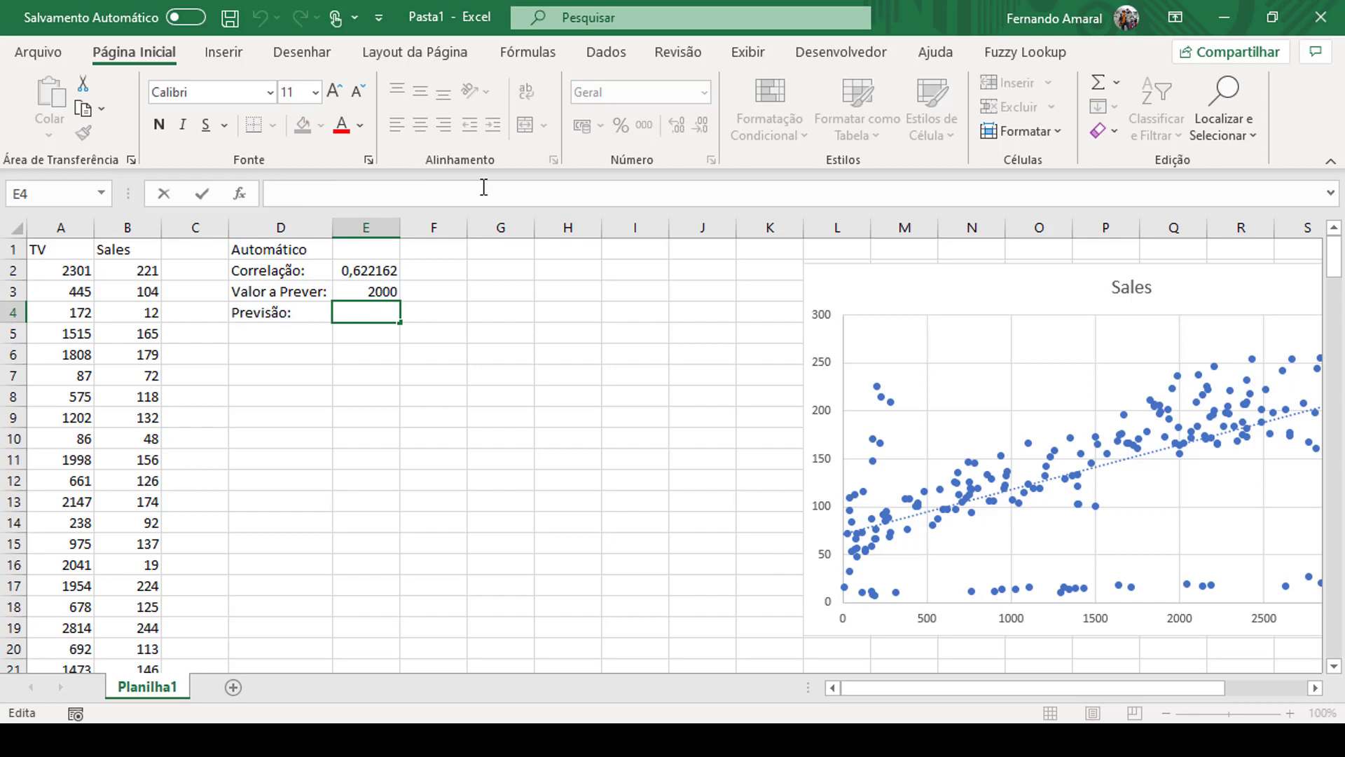
type("=prev")
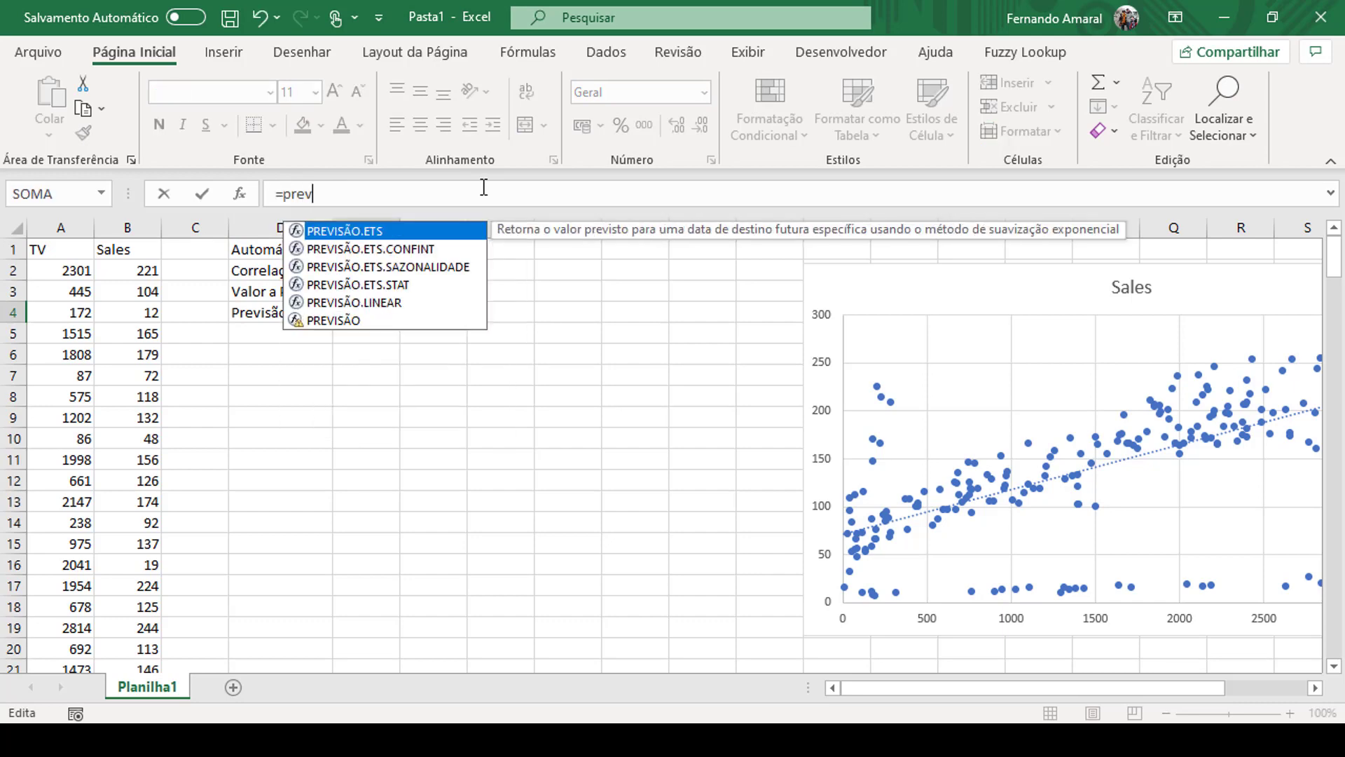
type("isão")
key("Down")
key("Down")
key("Down")
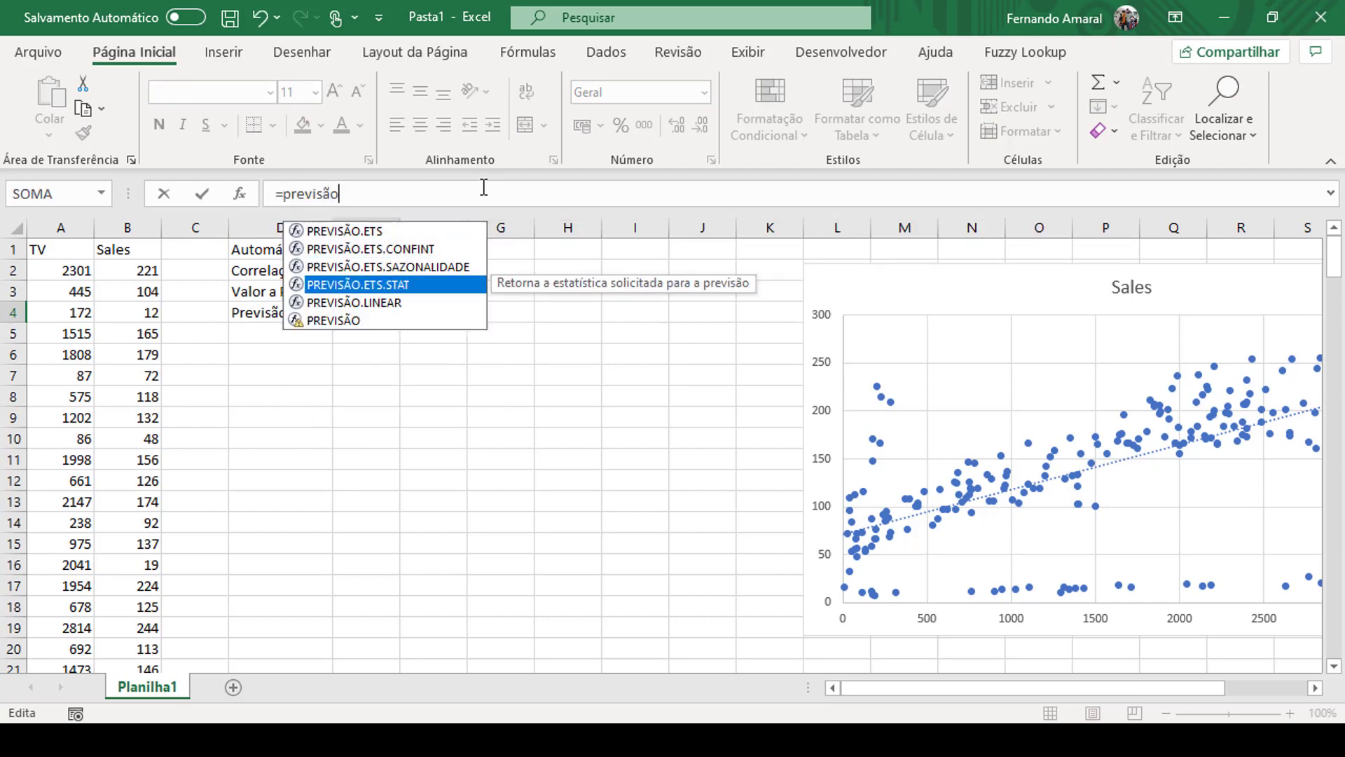
key("Down")
key("Tab")
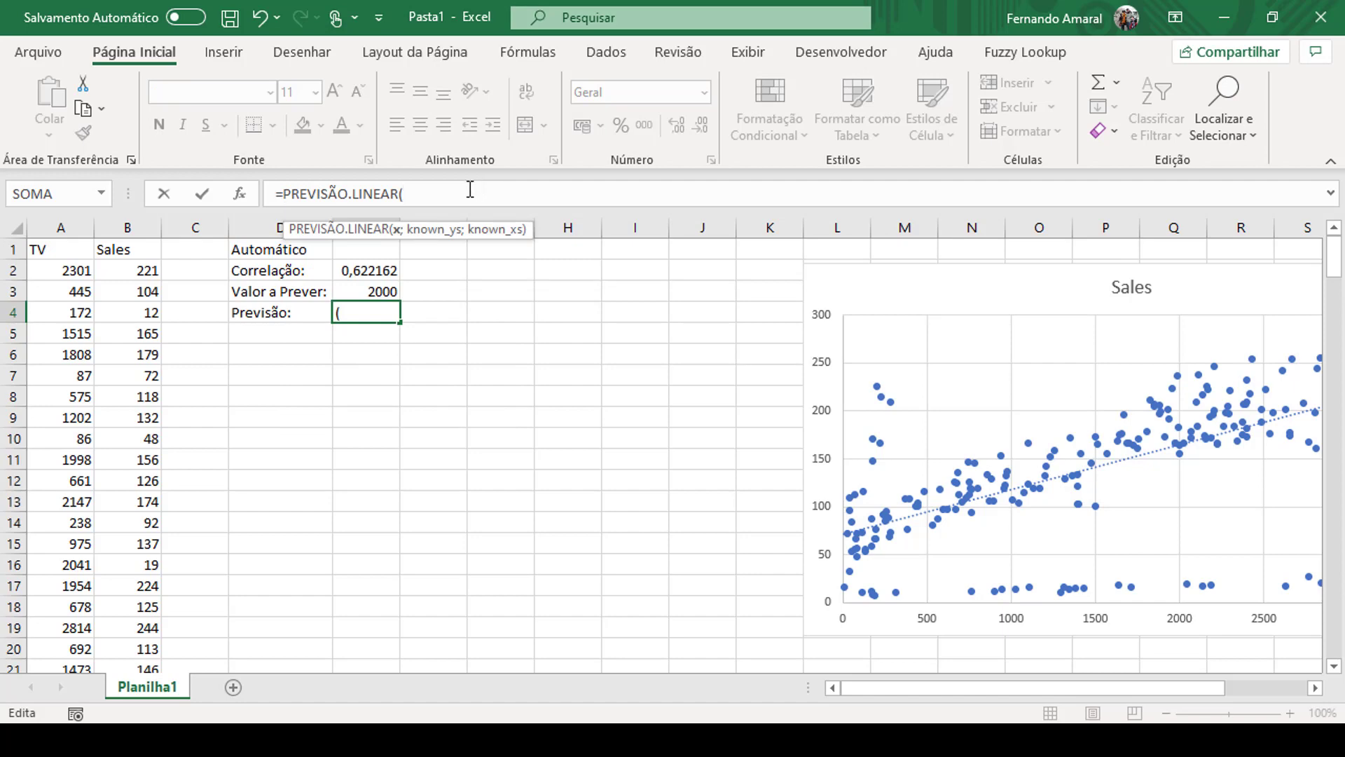
Step: Complete E4 as =PREVISÃO.LINEAR(E3;B:B;A:A), giving a forecast of 164,4078
left_click(377, 294)
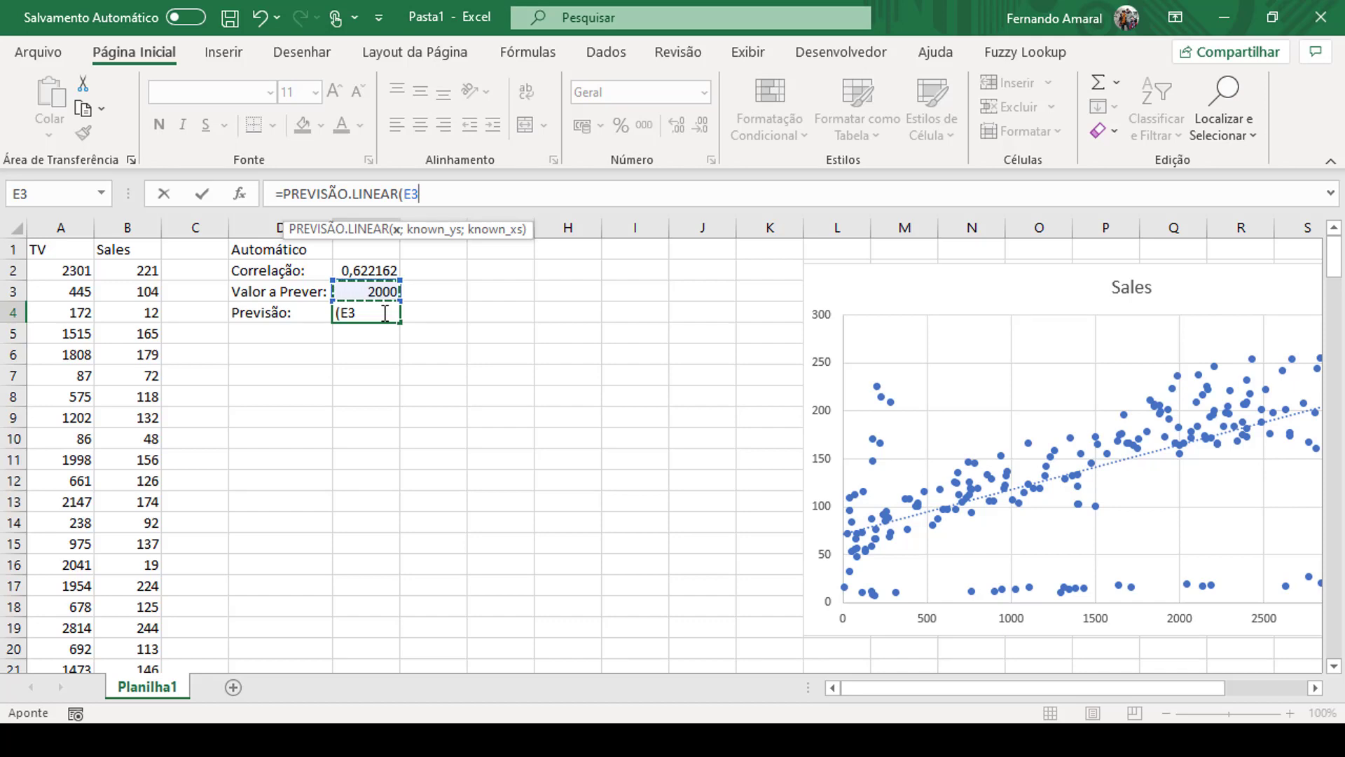
type(";")
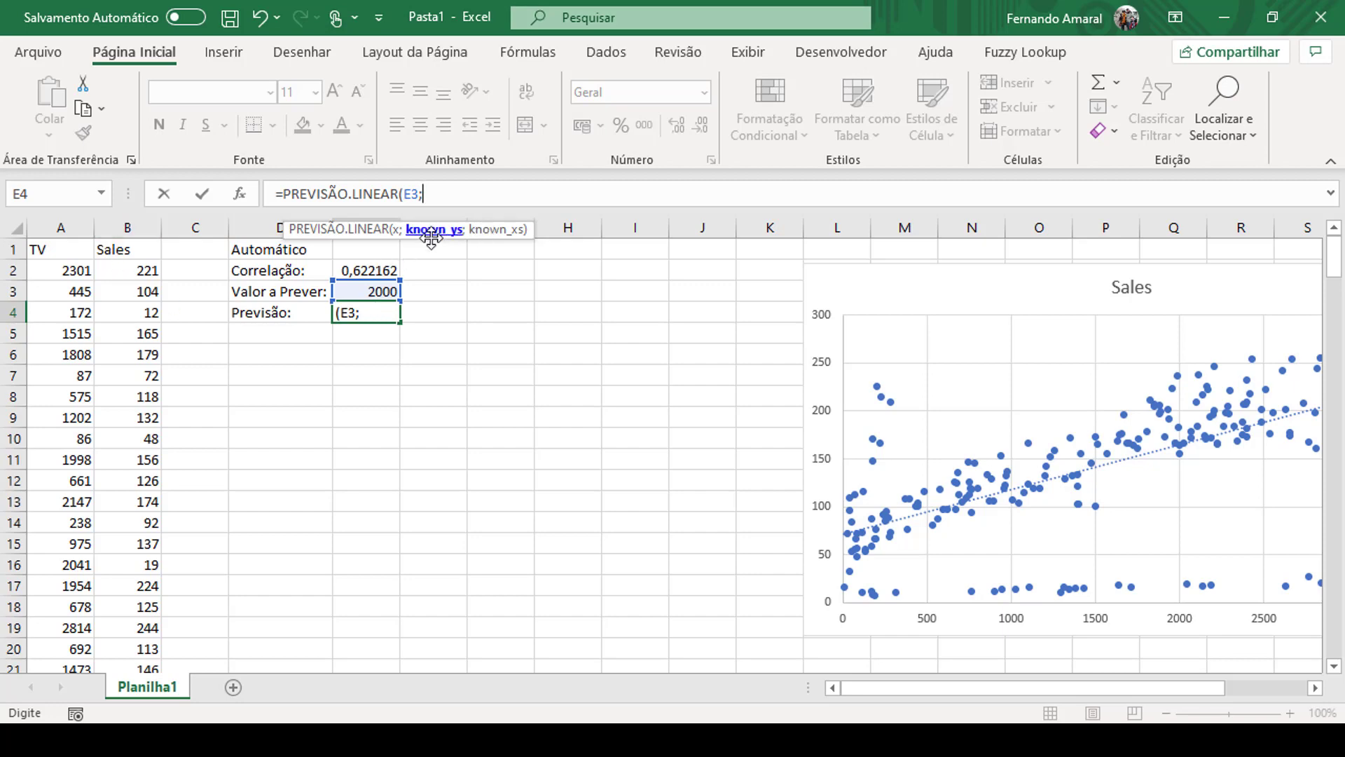
left_click(125, 228)
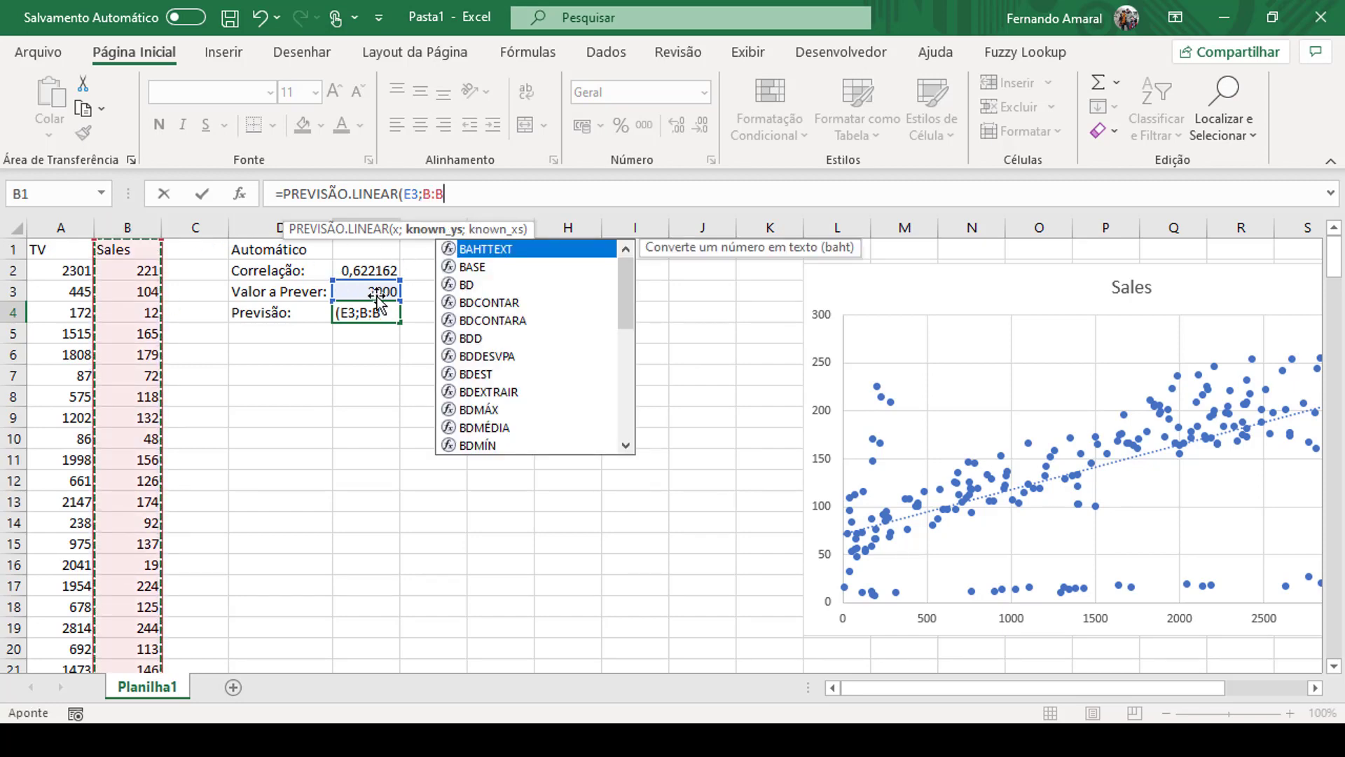
type(";")
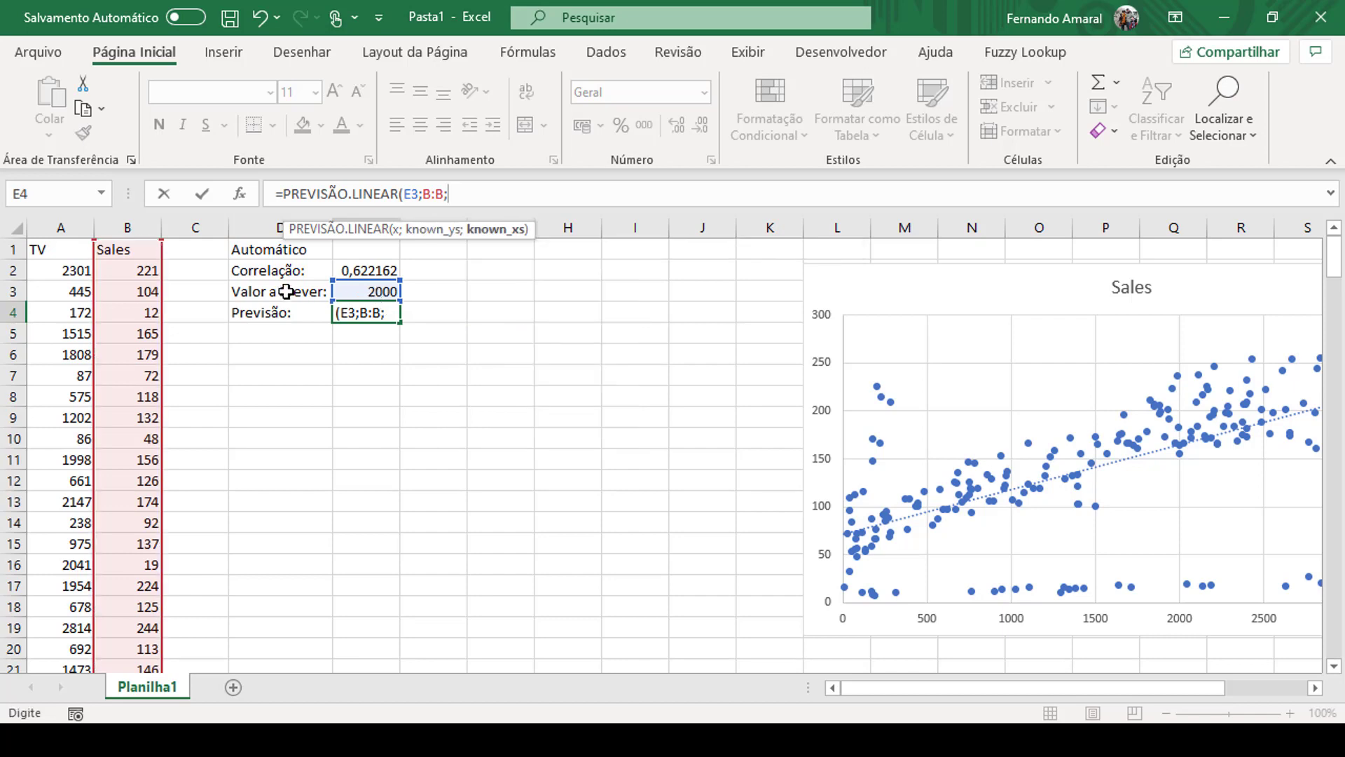
left_click(48, 228)
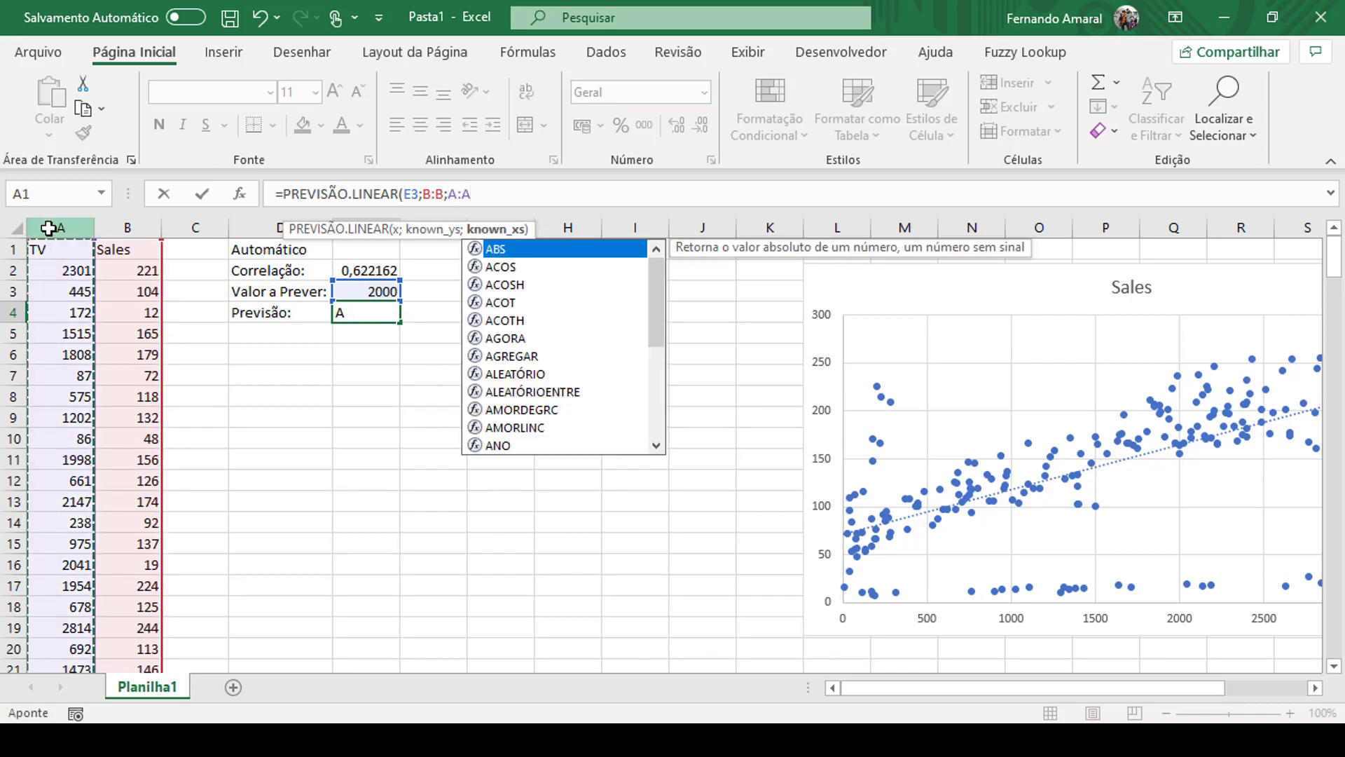
left_click(494, 194)
type(")")
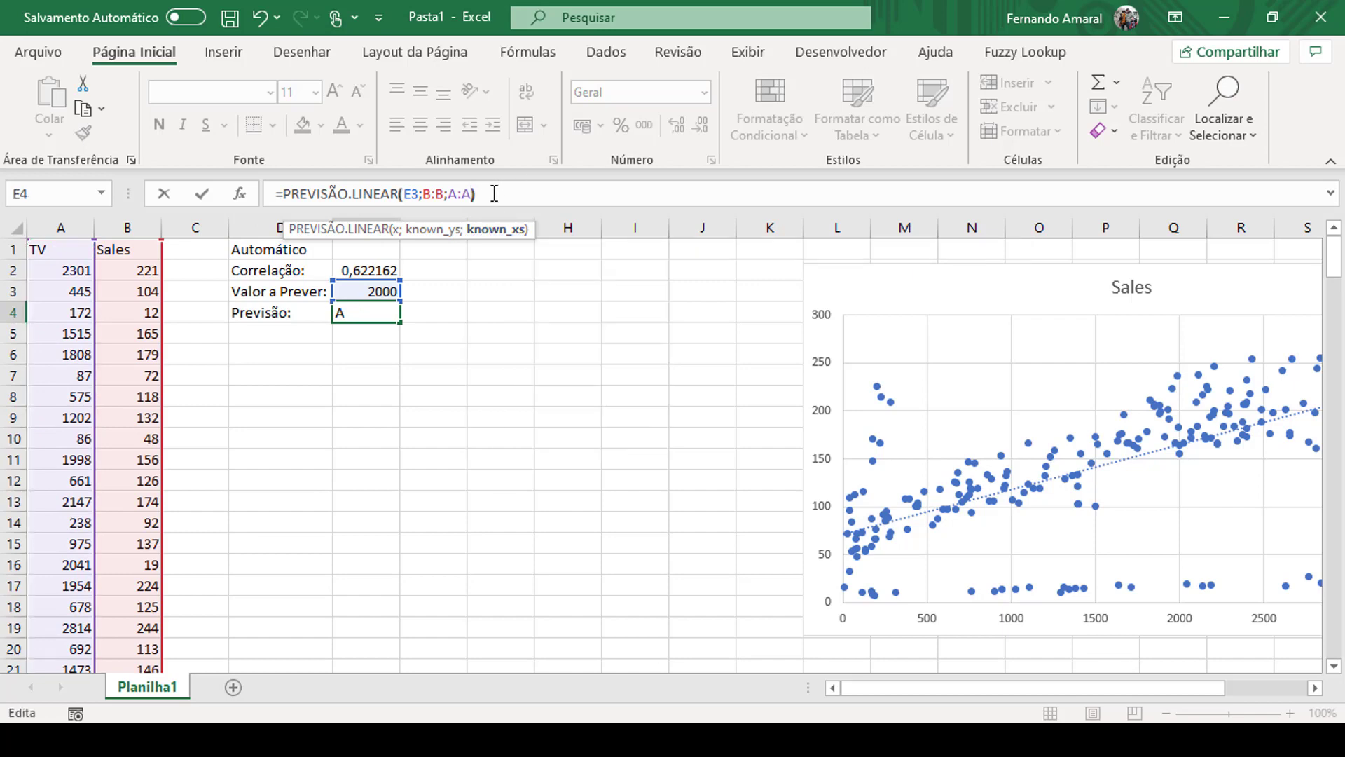
key("Return")
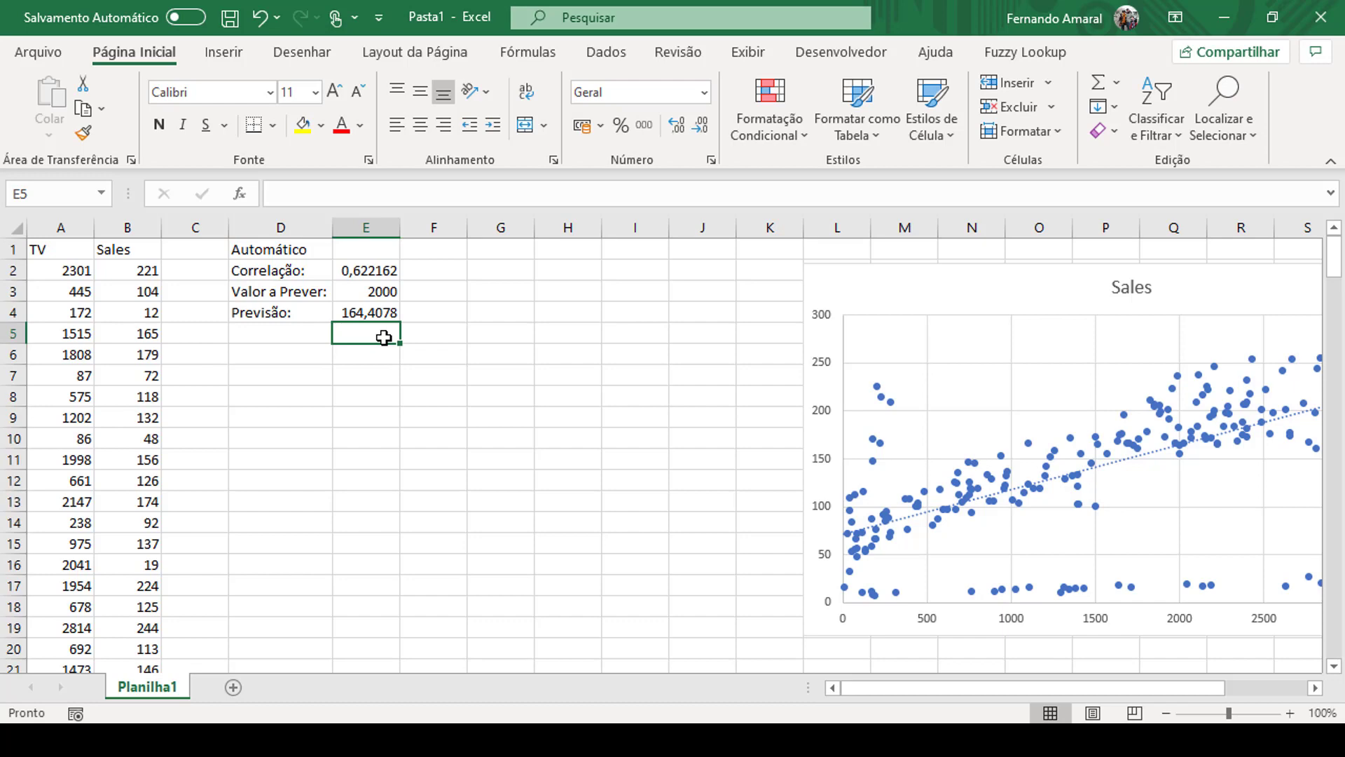
Step: Check E3 and E4, then test 1500 and 400 as the value to predict
left_click(344, 296)
left_click(375, 316)
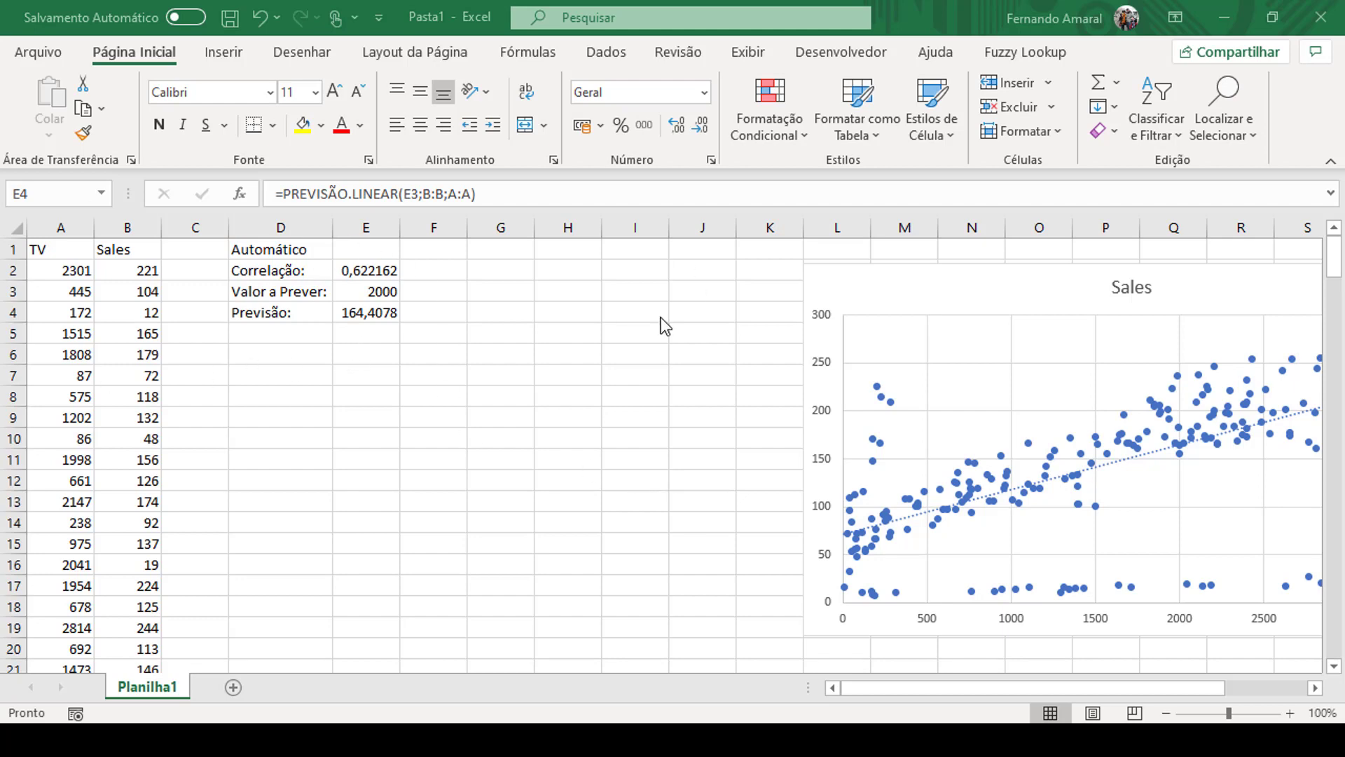
left_click(369, 291)
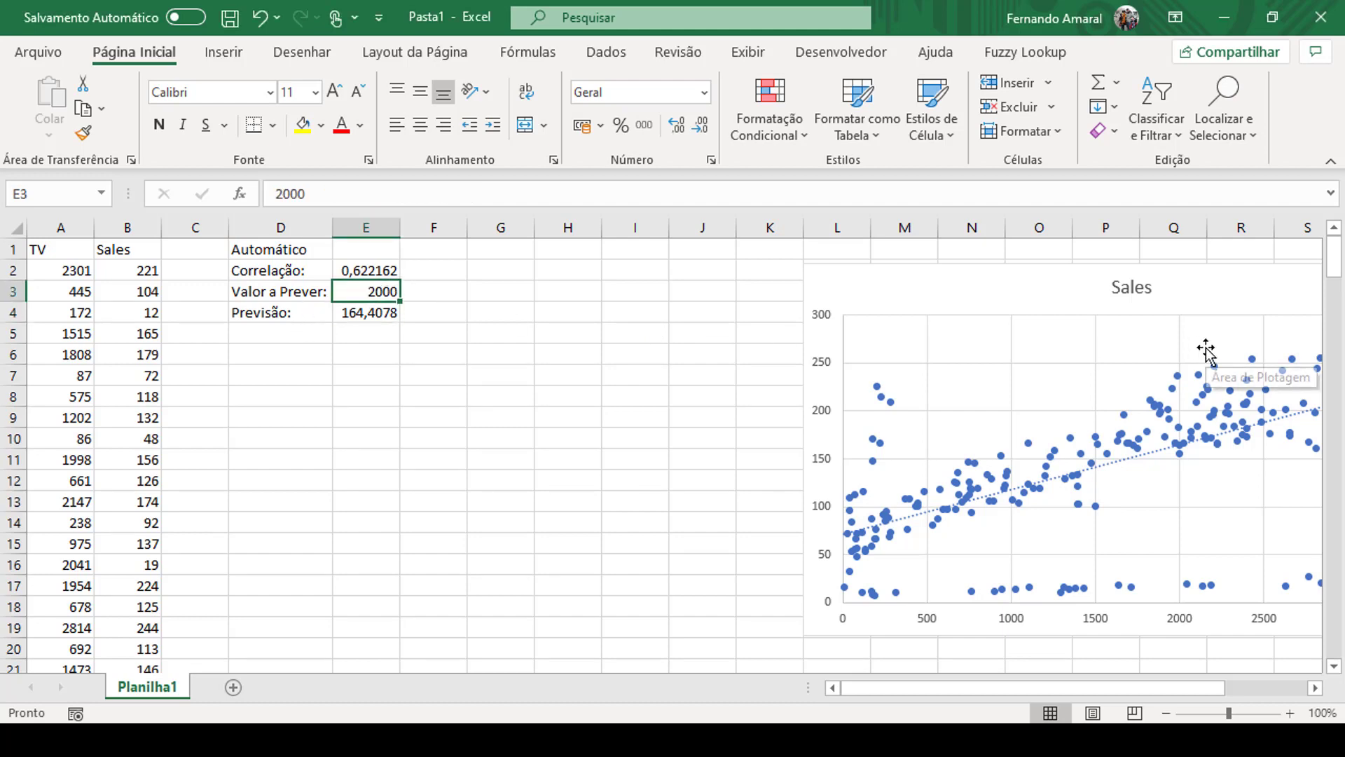
type("1500")
key("Return")
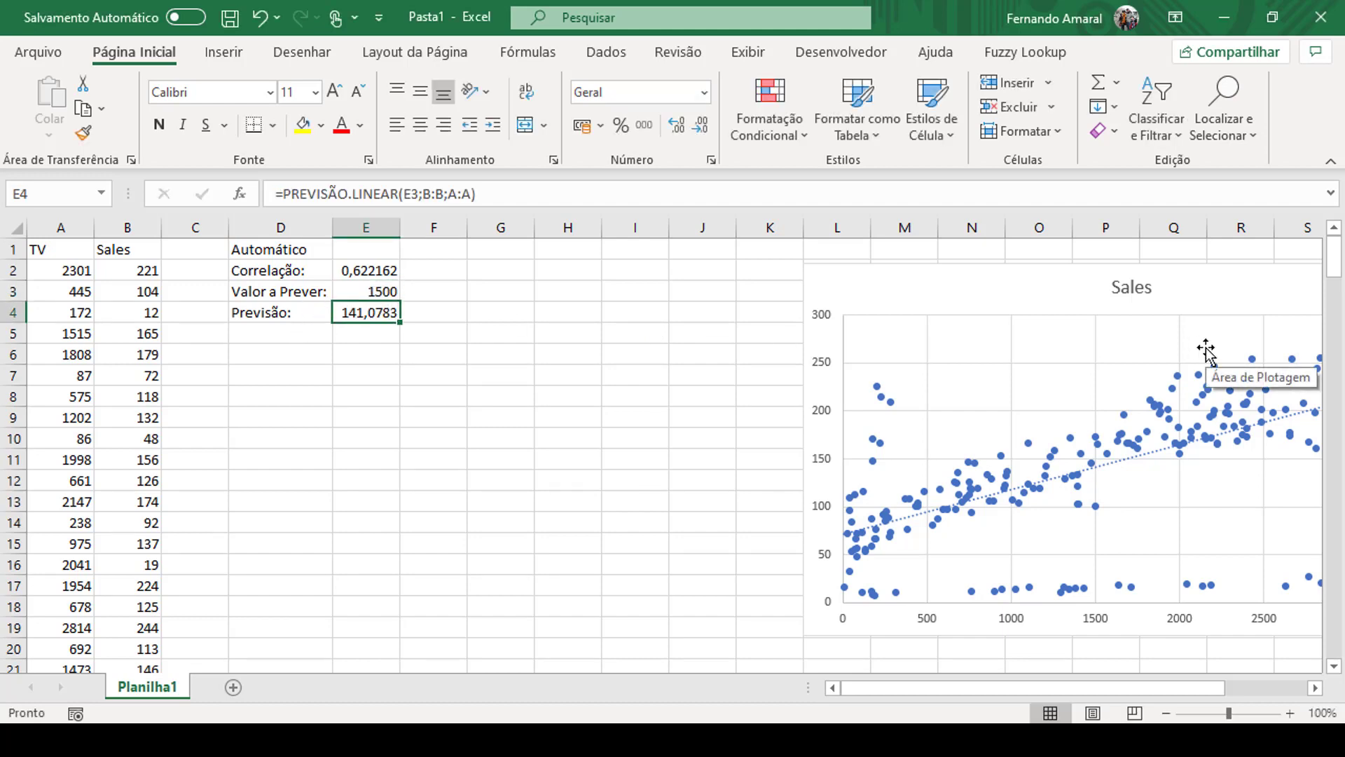
key("Up")
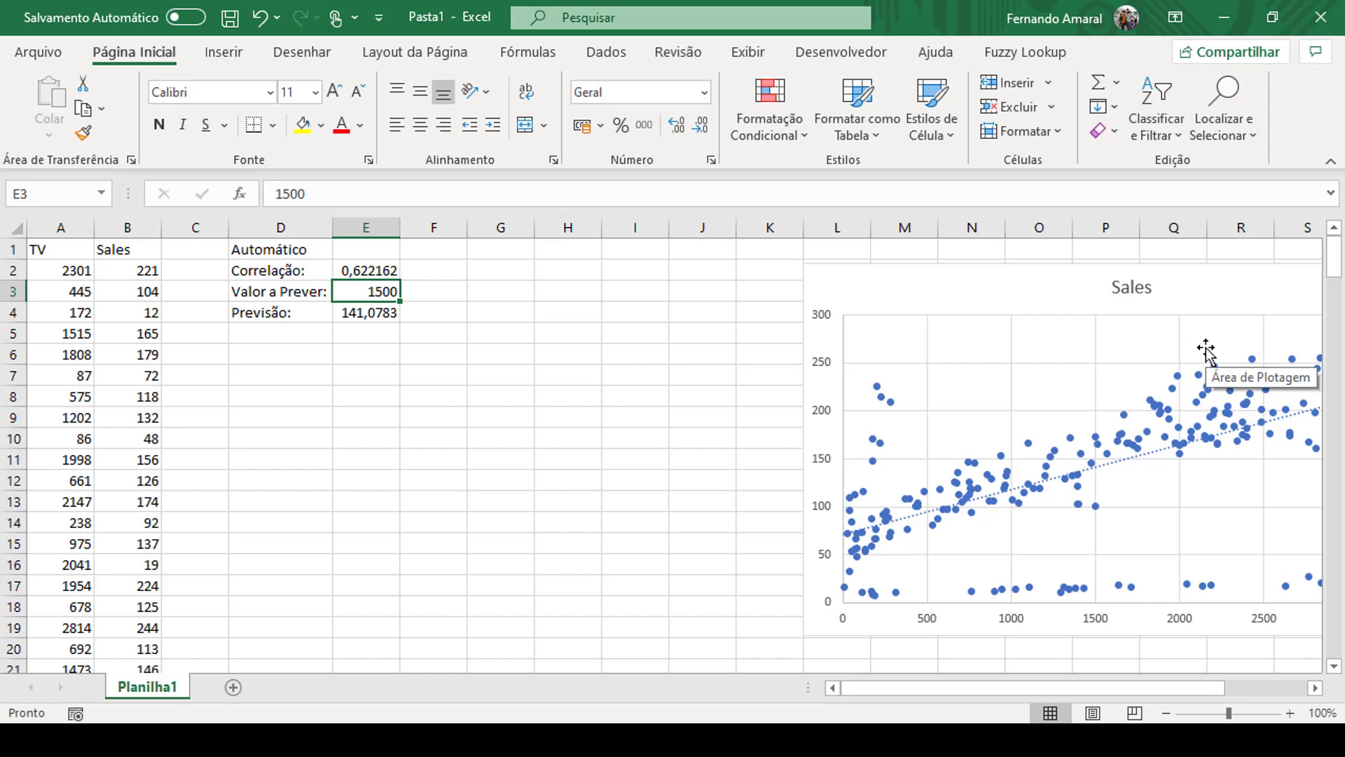
type("400")
key("Return")
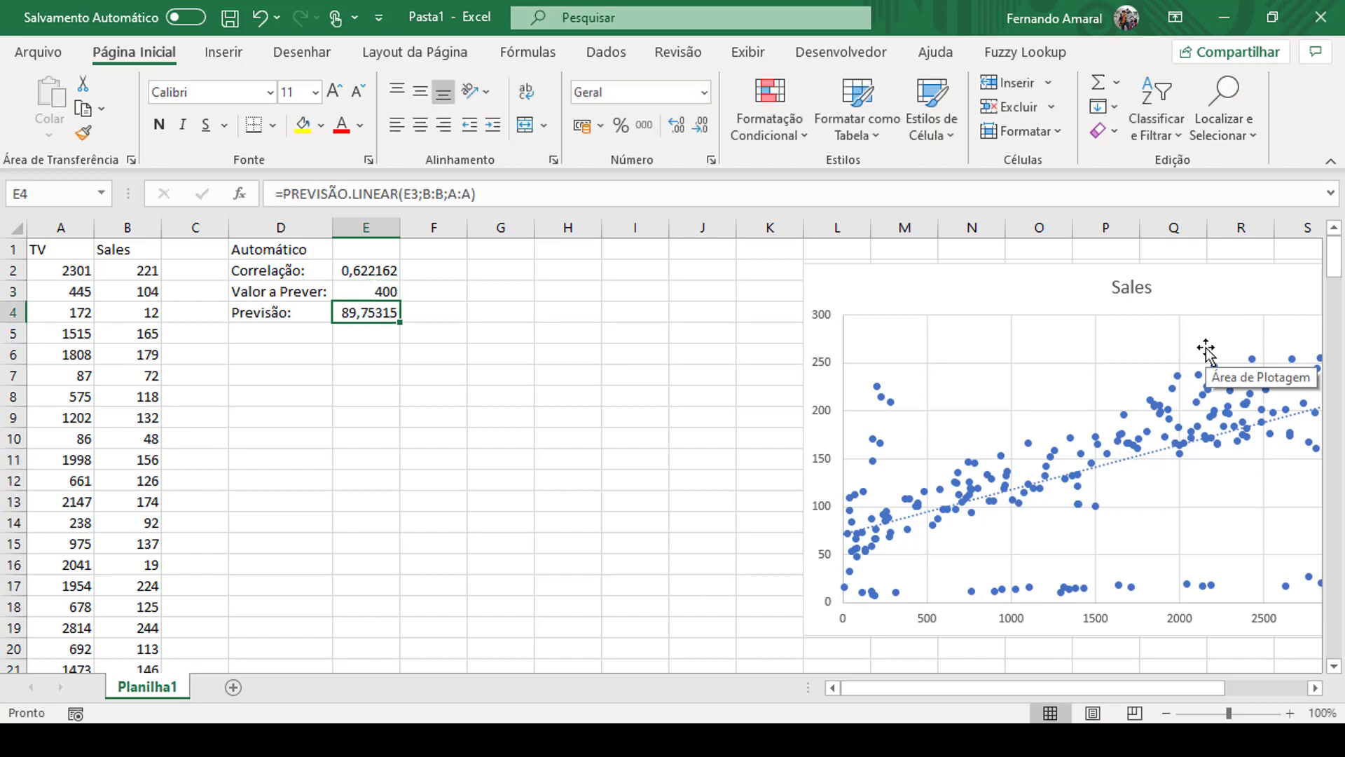
Step: Try 5000 in E3, then restore 2000 so E4 forecasts 164,4078
key("Up")
type("5")
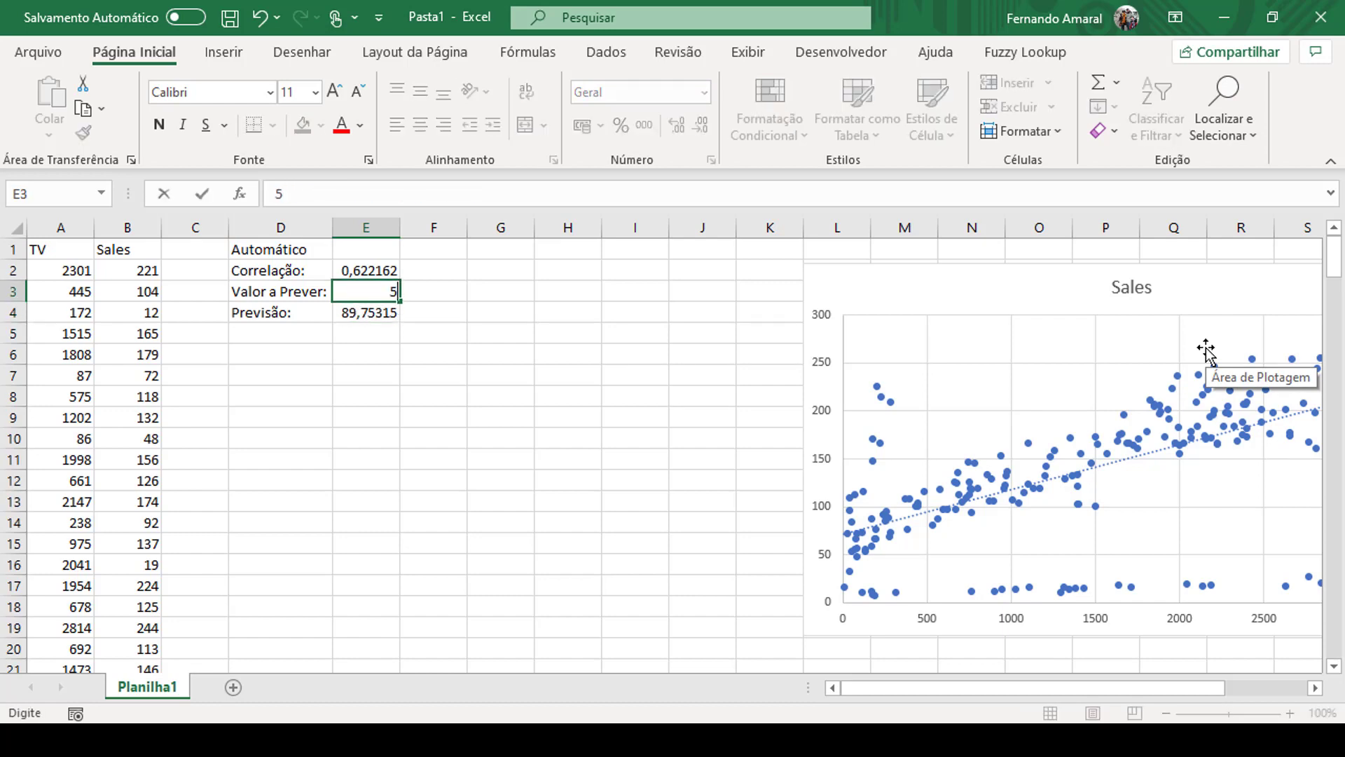
type("000")
key("Return")
key("Up")
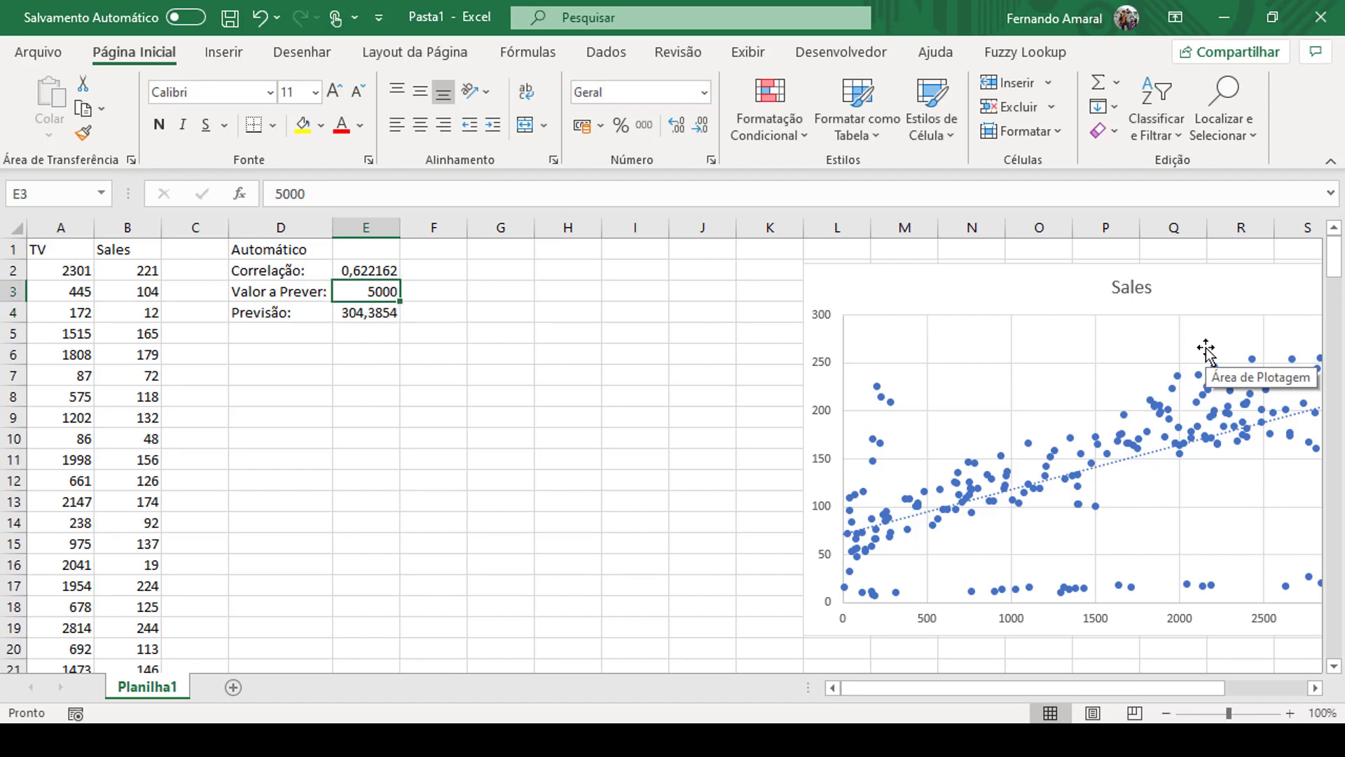
type("2000")
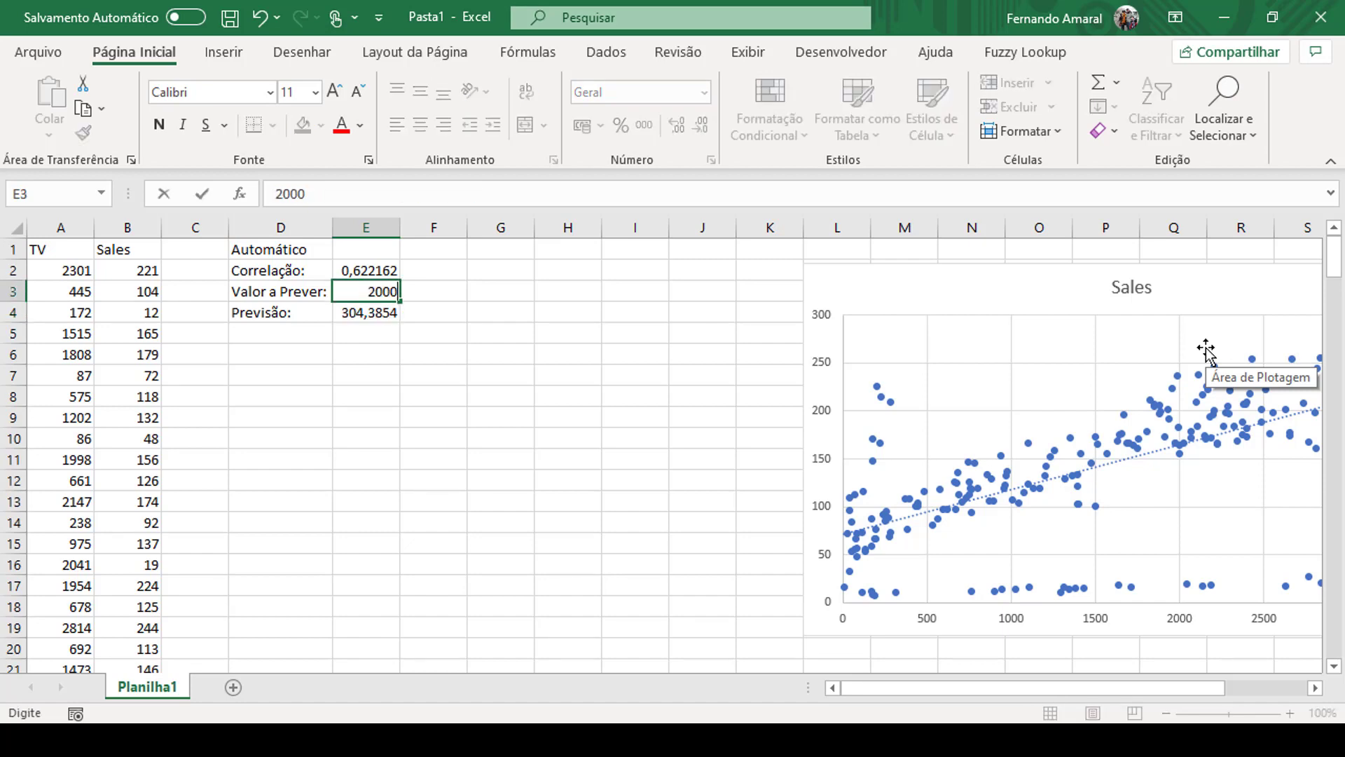
key("Return")
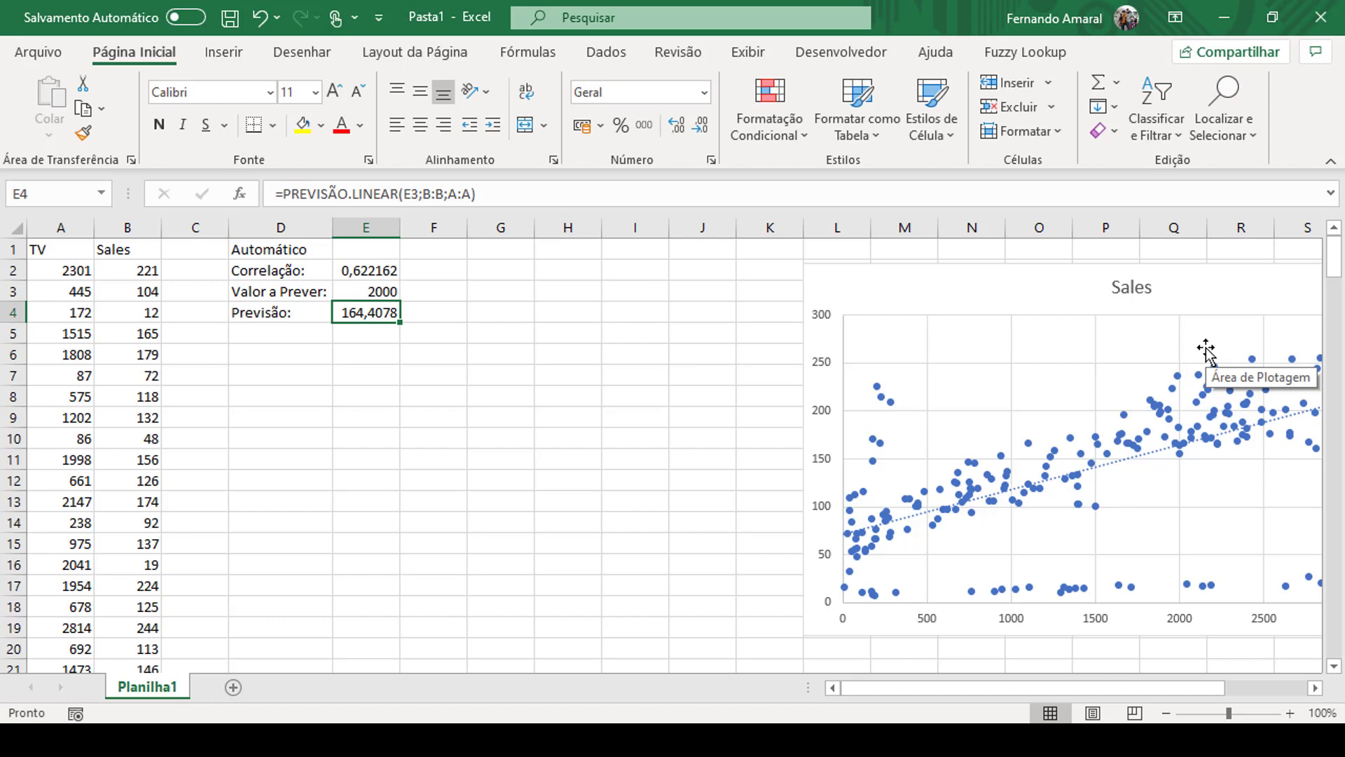
key("Right")
key("Right")
key("Up")
key("Up")
key("Up")
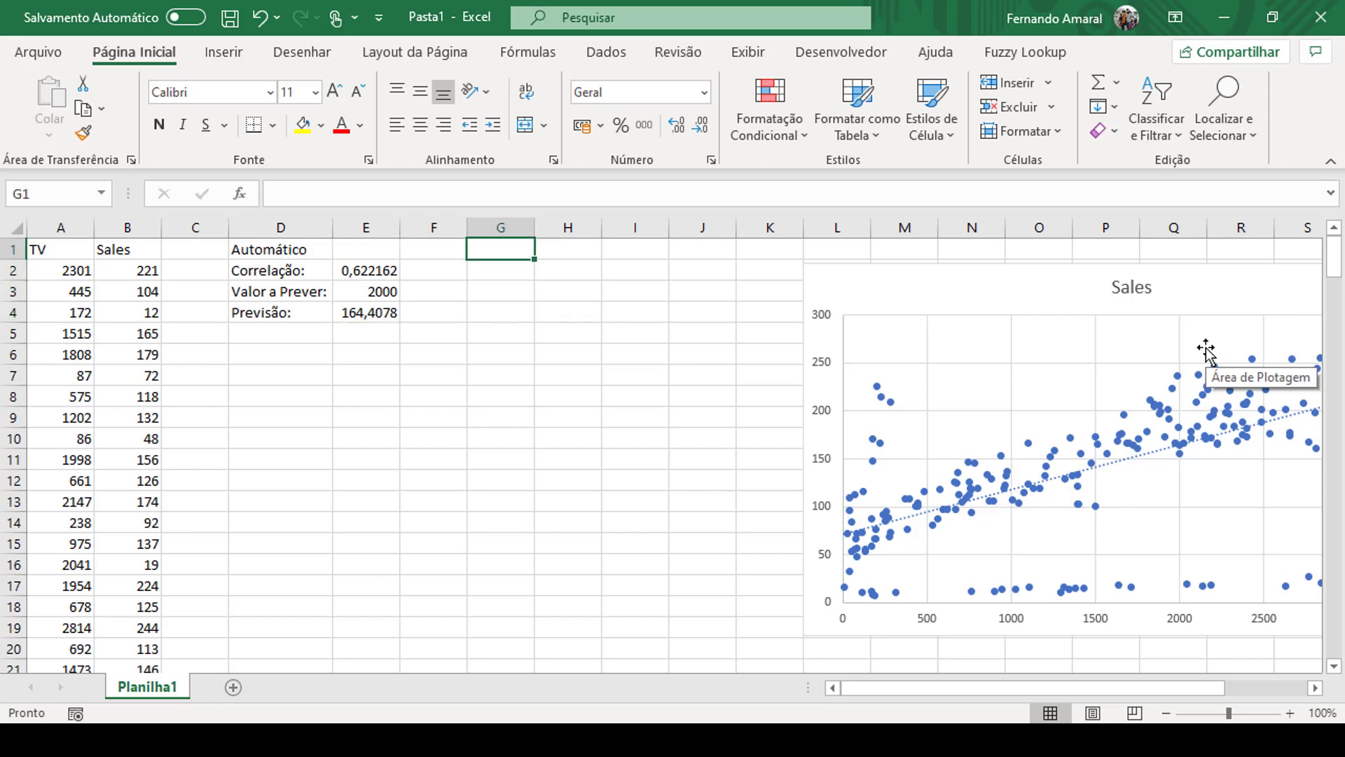
Step: Enter Manual:, Correlação: and Inclinação: in G1:G3
type("Manu")
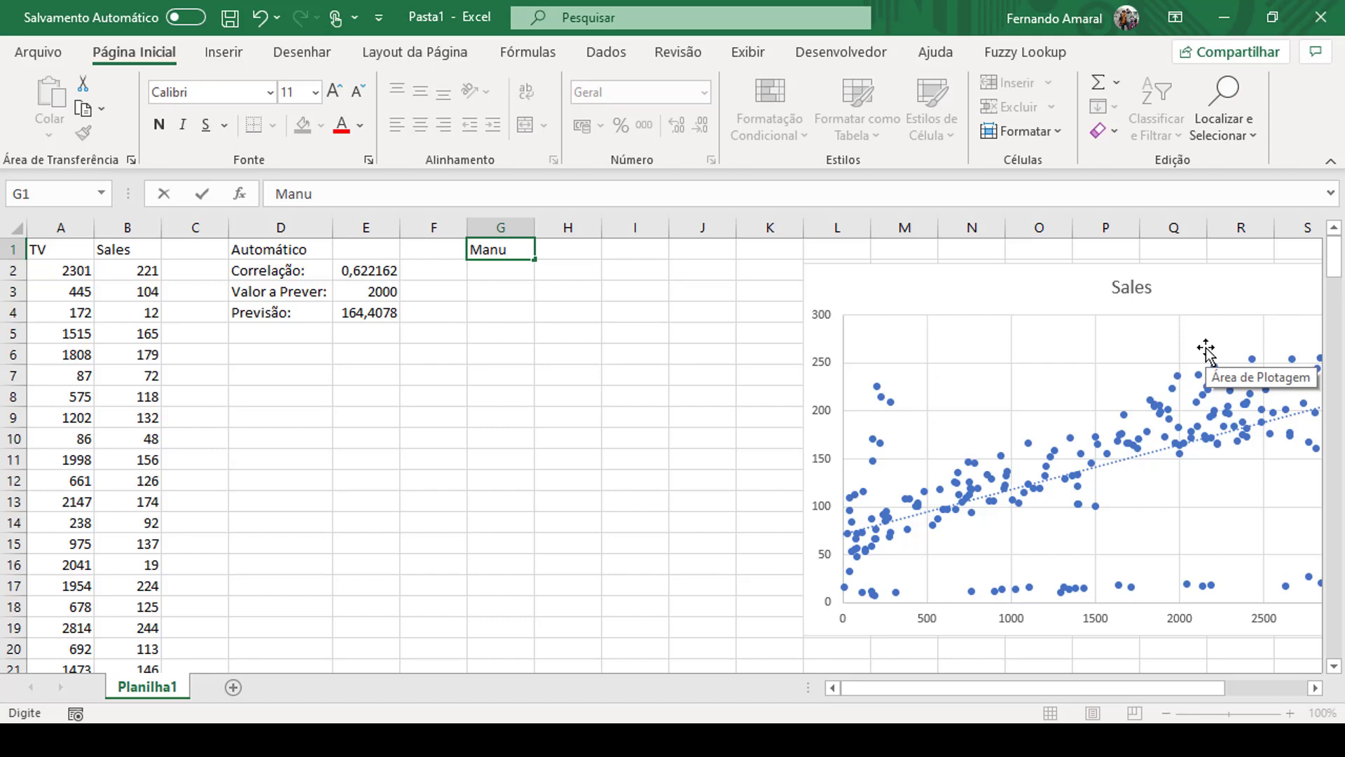
type("al:")
key("Return")
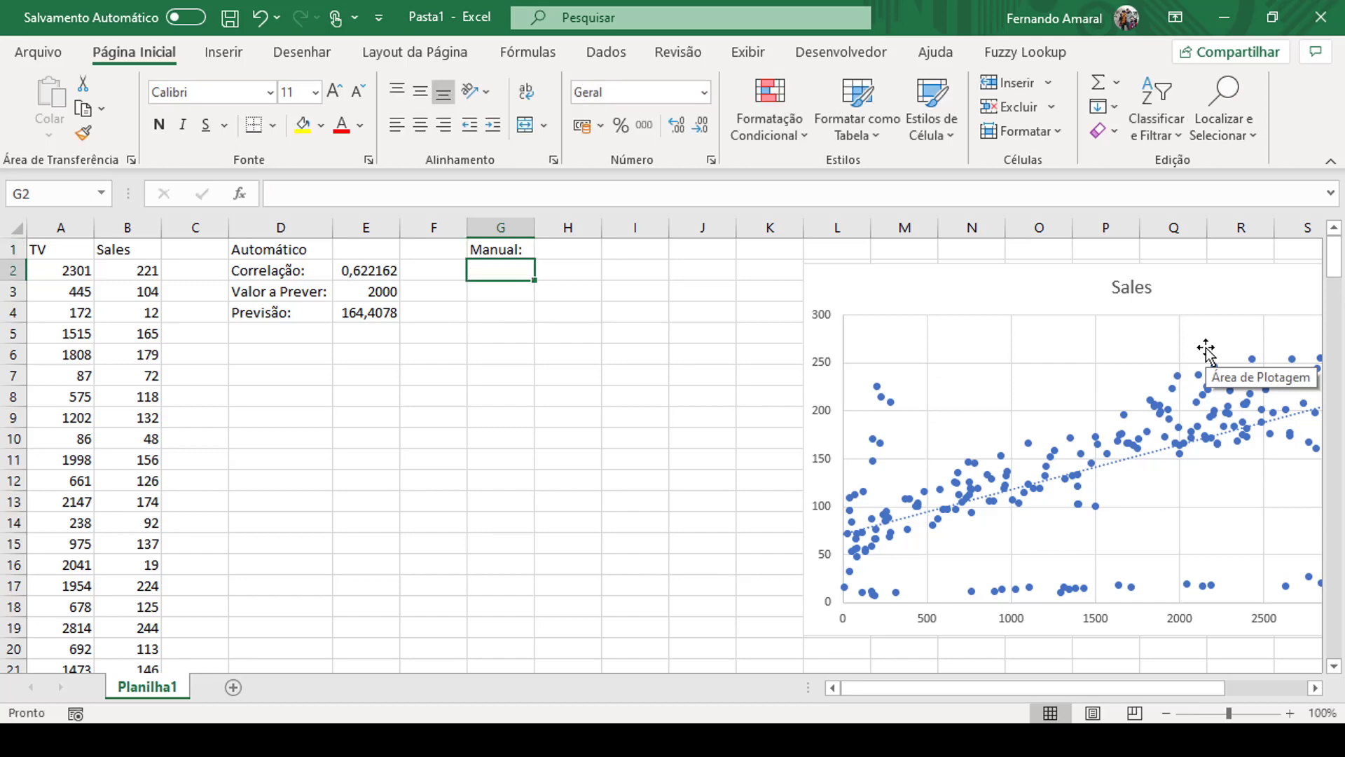
type("Corre")
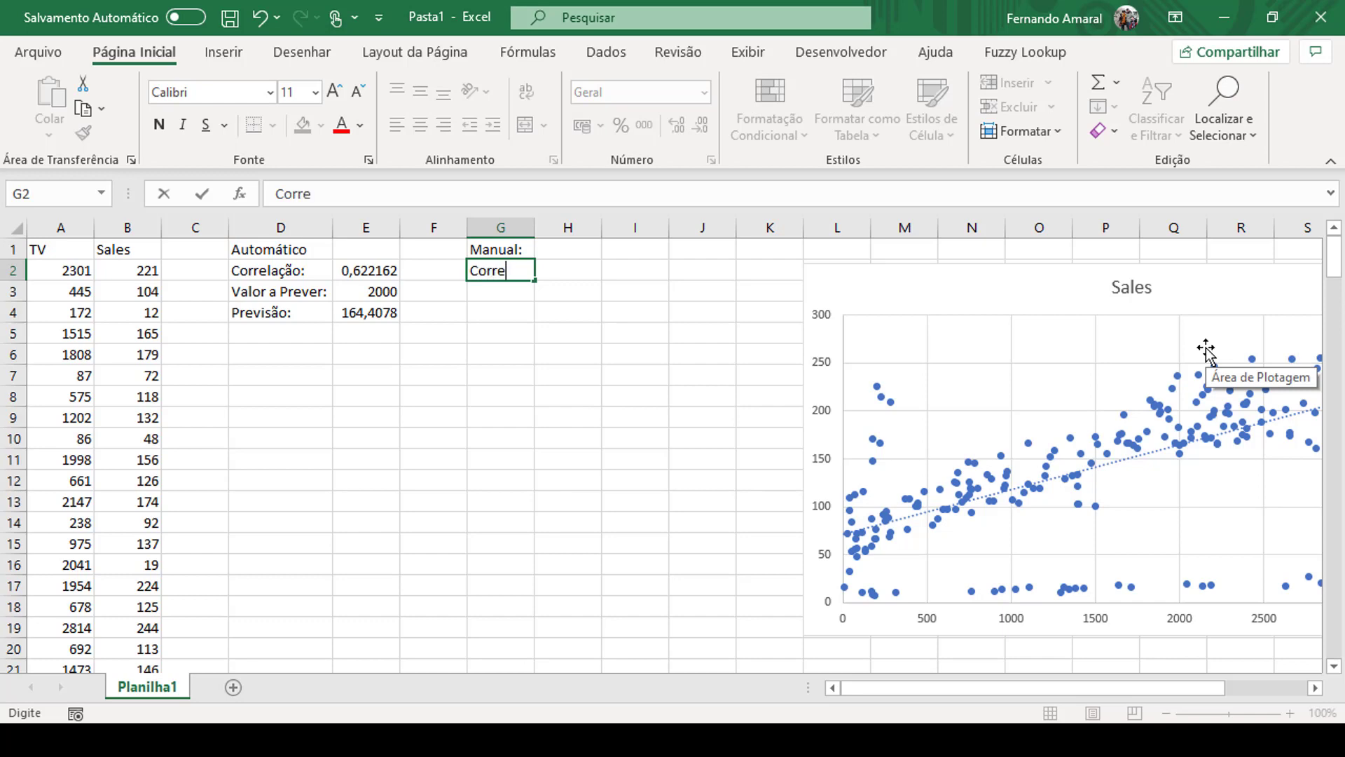
type("lação")
type(":")
key("Return")
type("In")
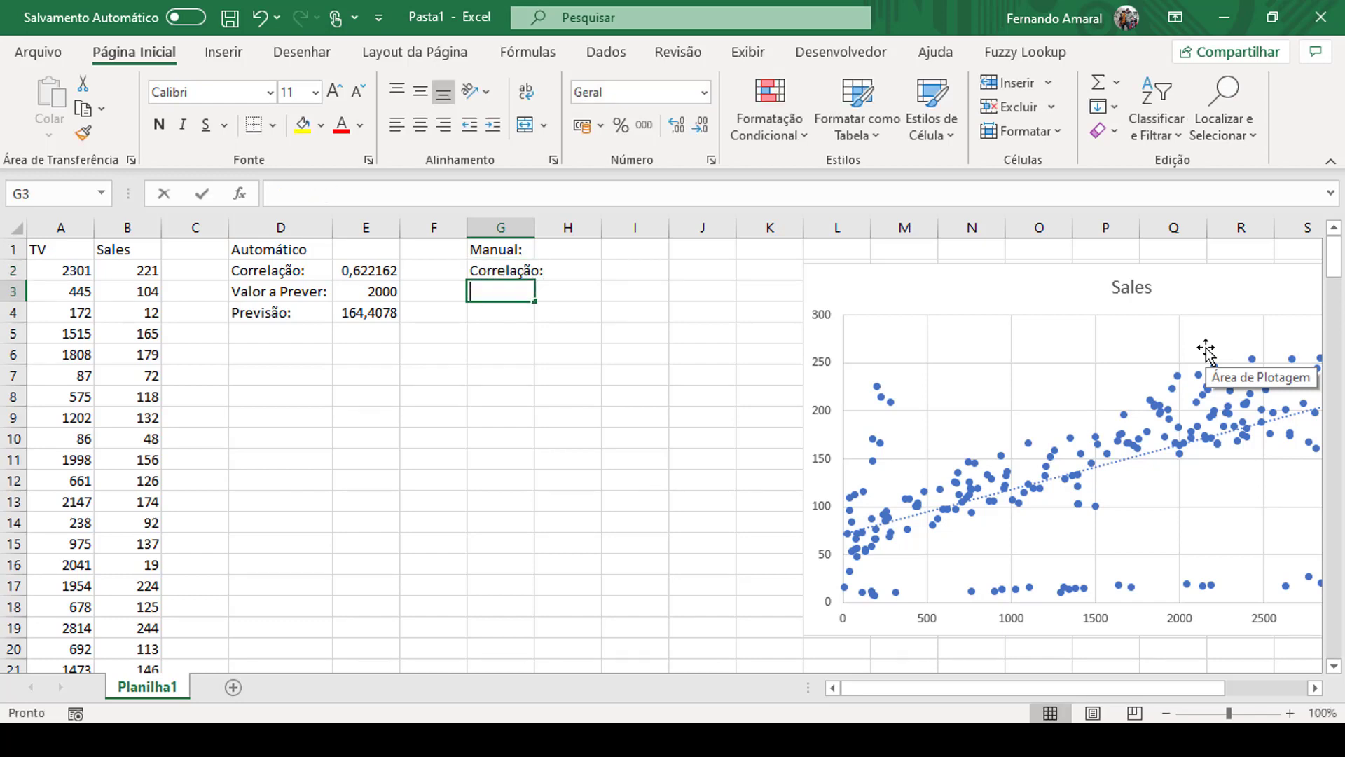
type("clinaçã")
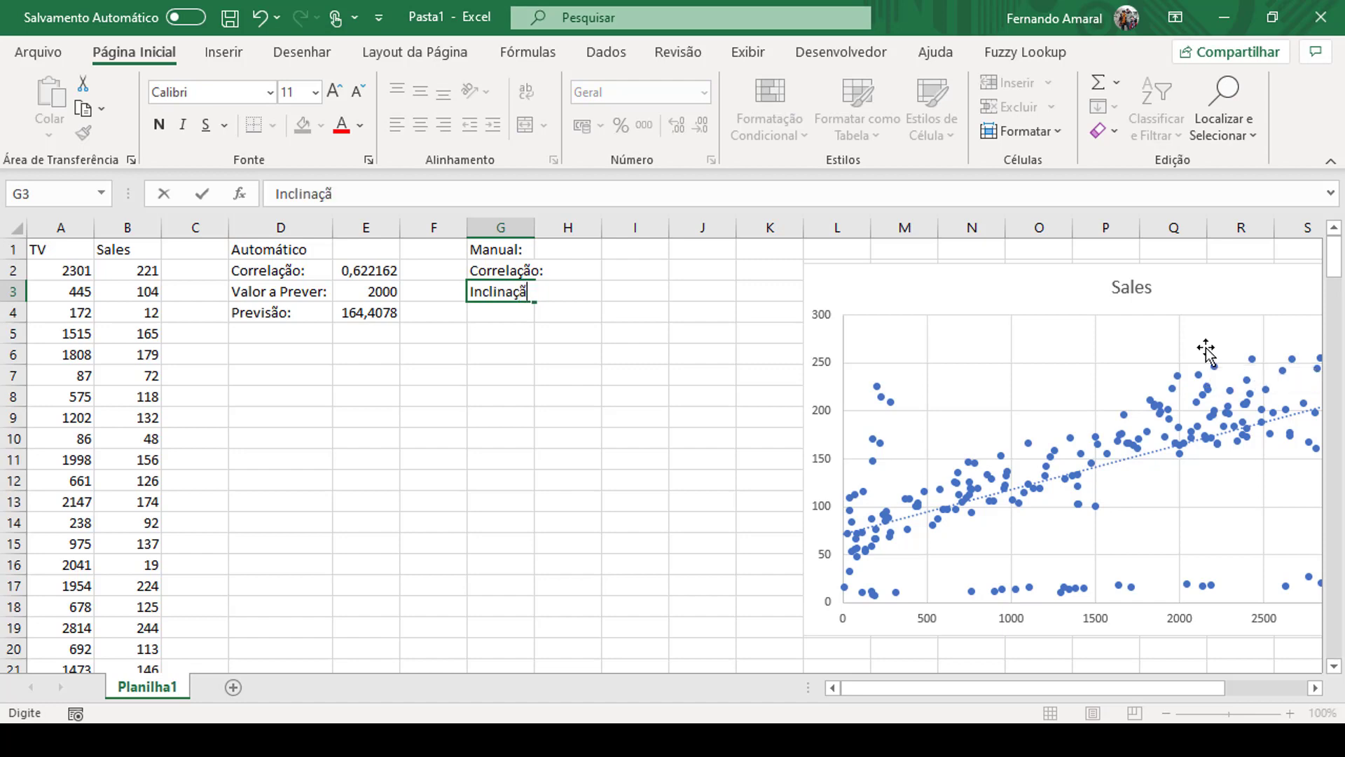
type("o:")
key("Return")
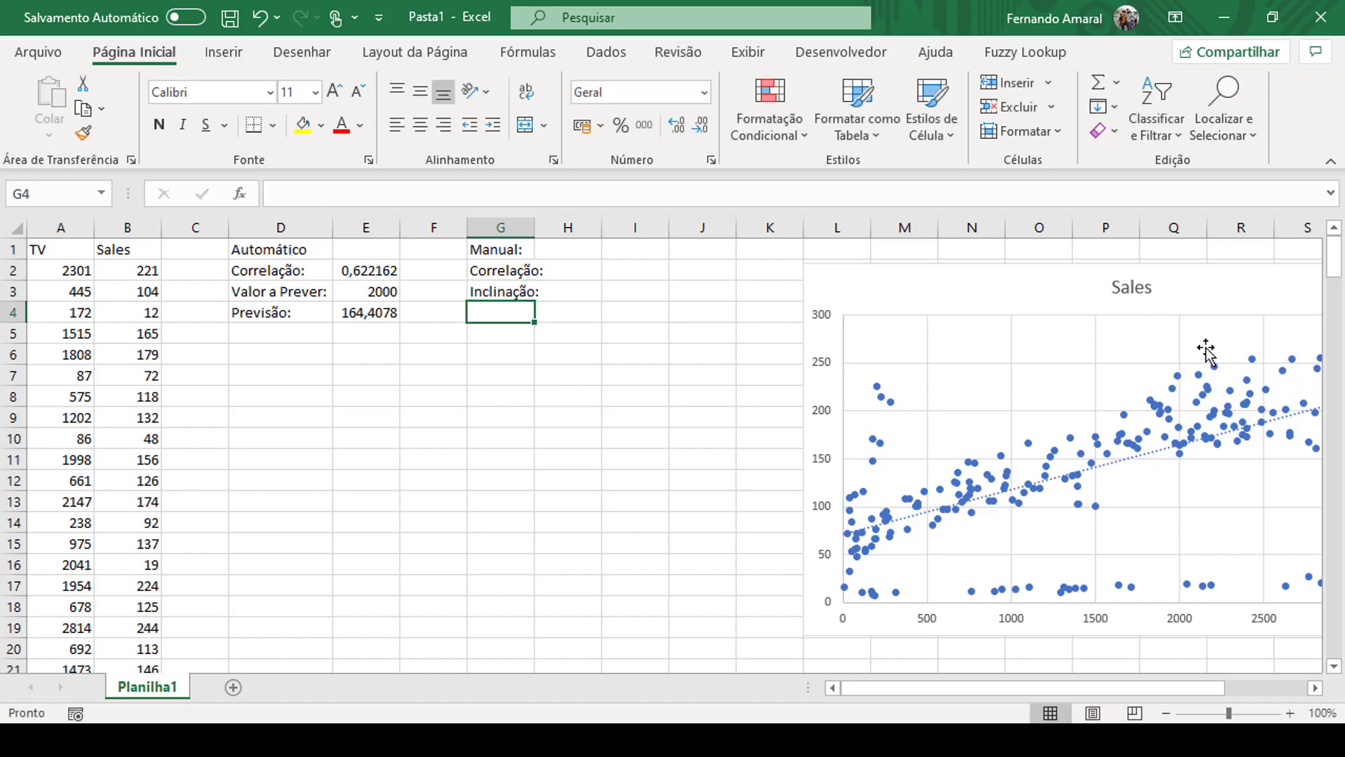
Step: Add Interceptação:, Valor a Prever: and Previsão: in G4:G6 and autofit column G
type("Inte")
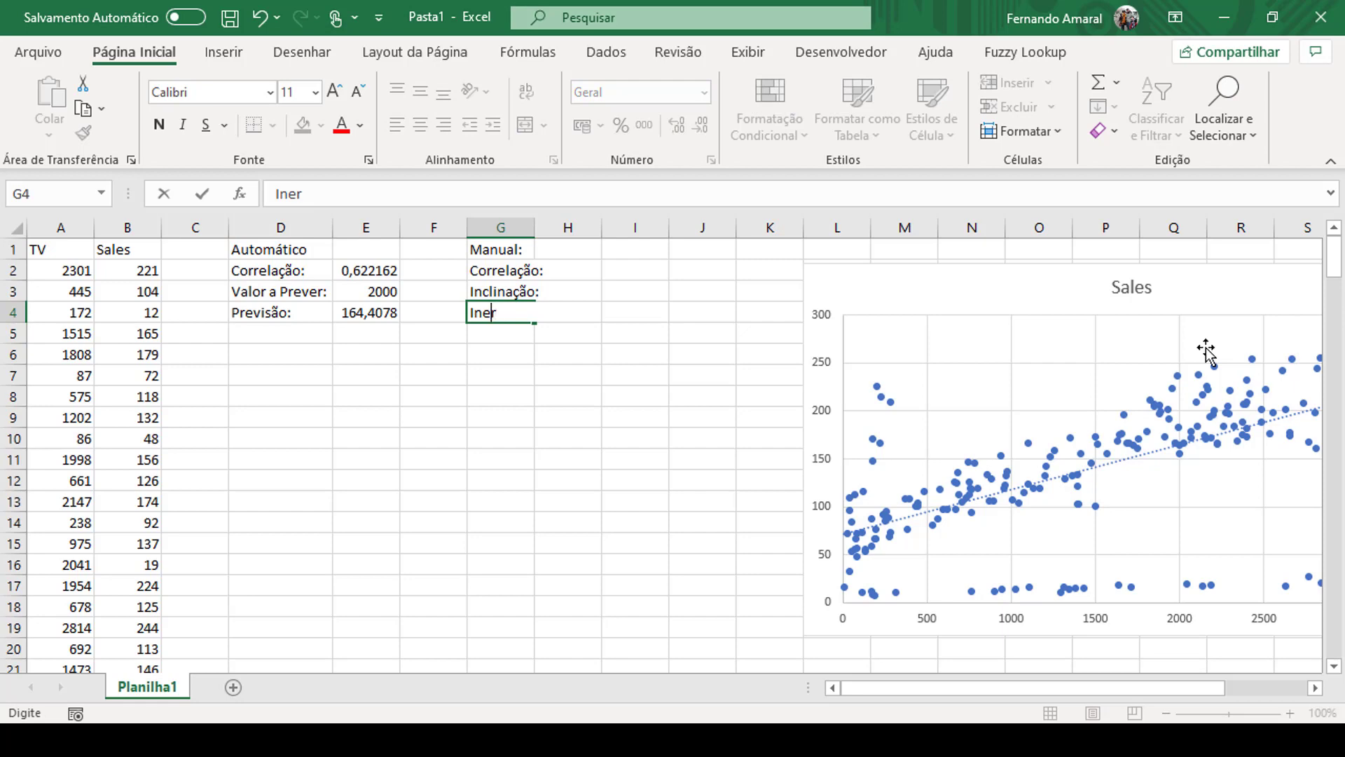
type("rceptaç")
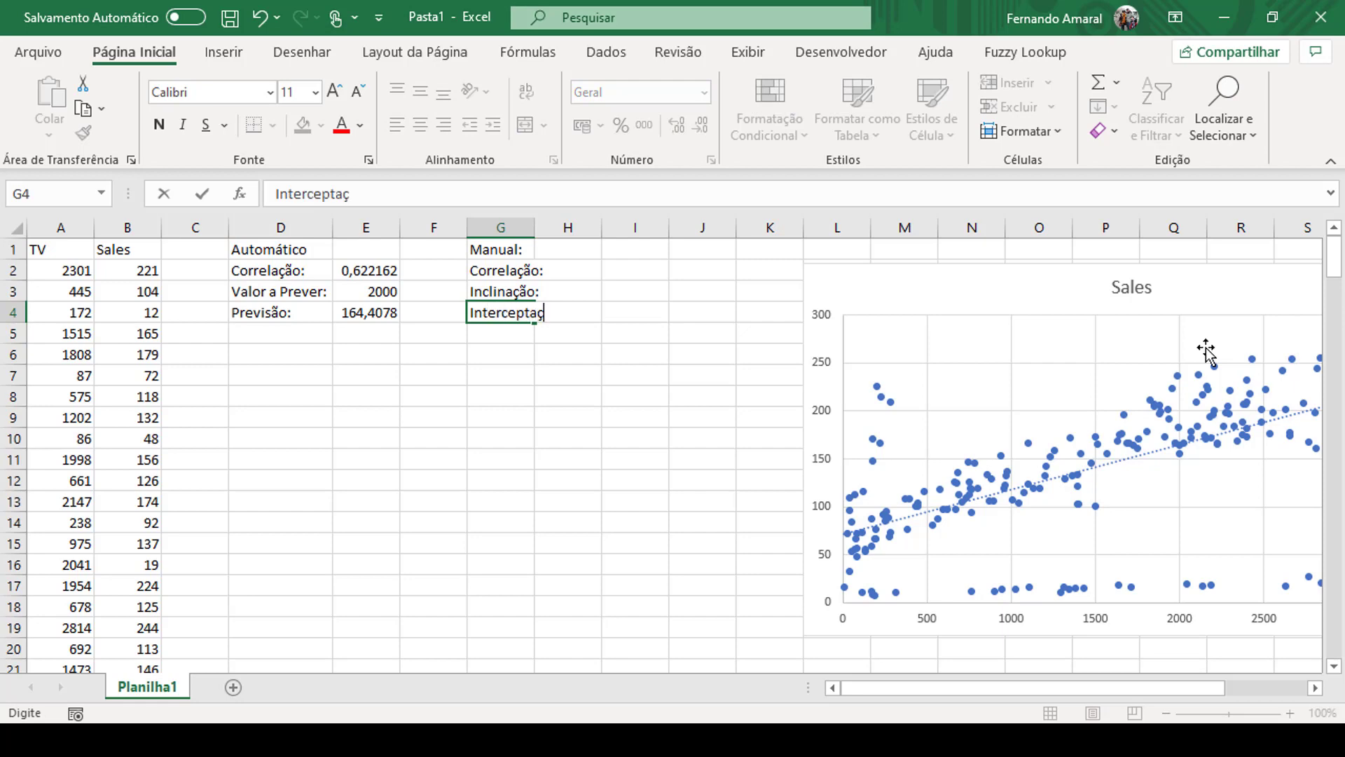
type("ão:")
key("Return")
type("V")
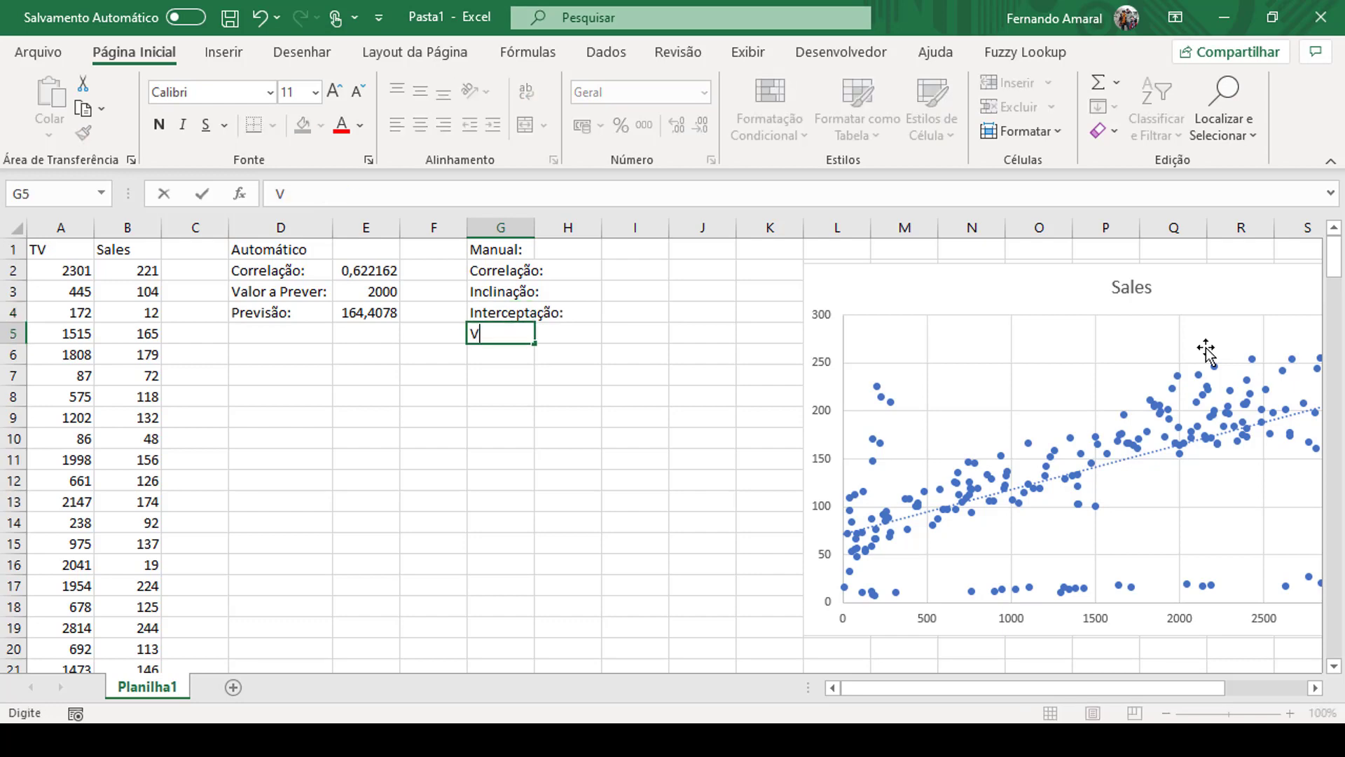
type("alor a ")
type("Prever")
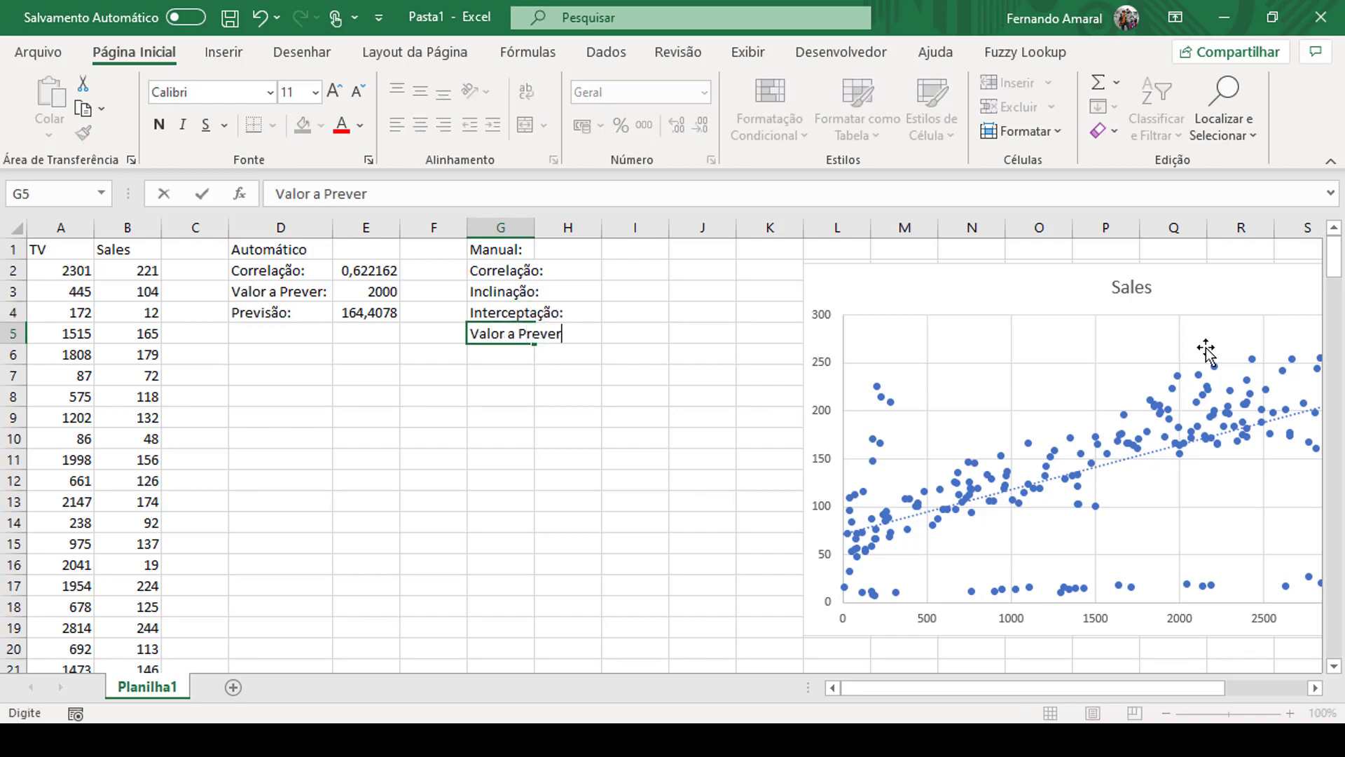
type(":")
key("Return")
type("P")
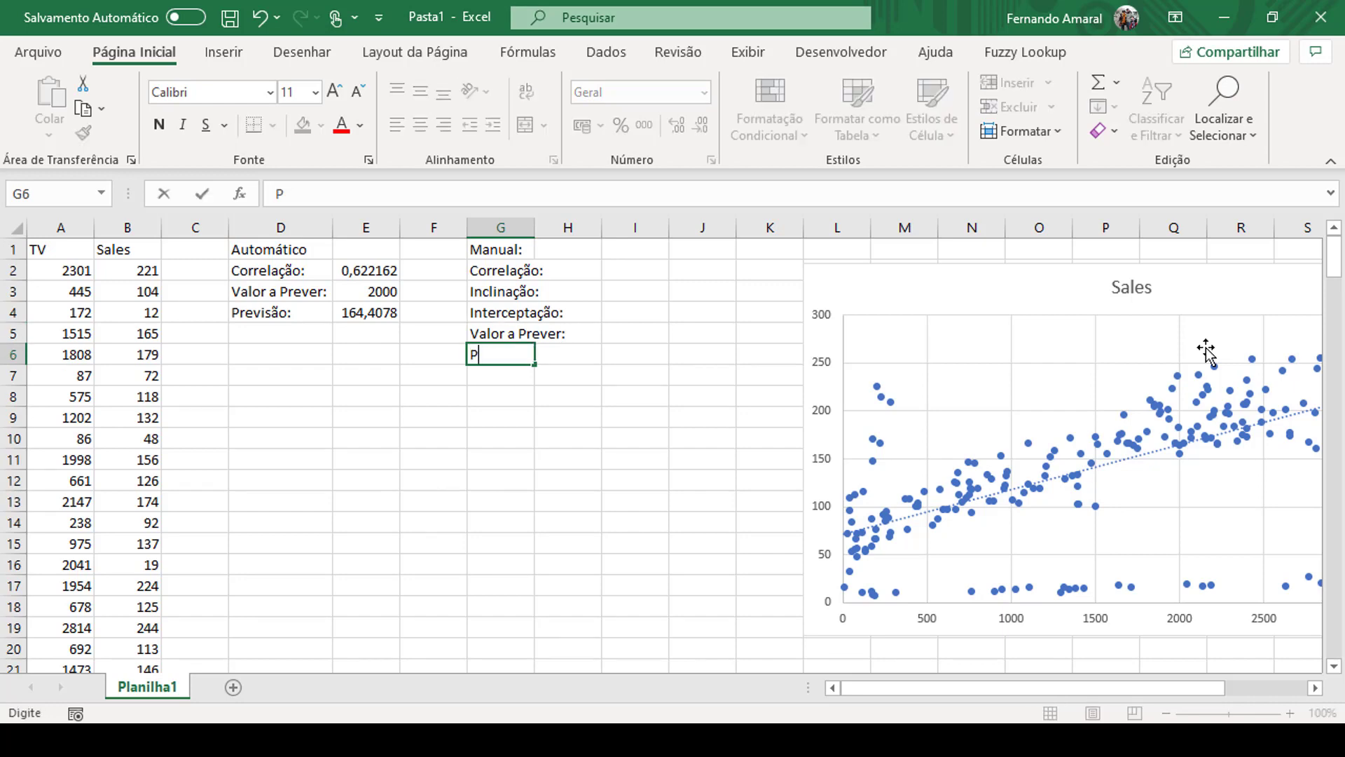
type("rev")
type("isão")
type(":")
key("Return")
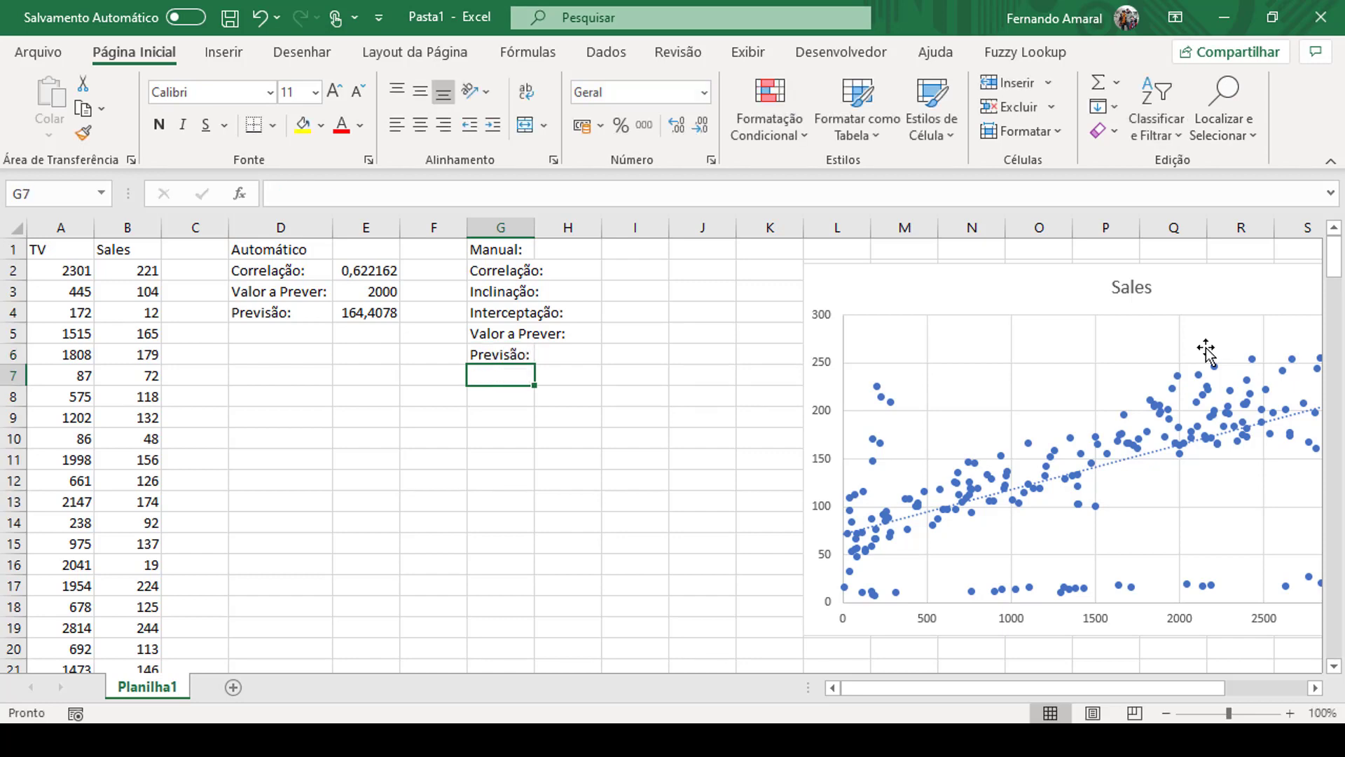
double_click(534, 223)
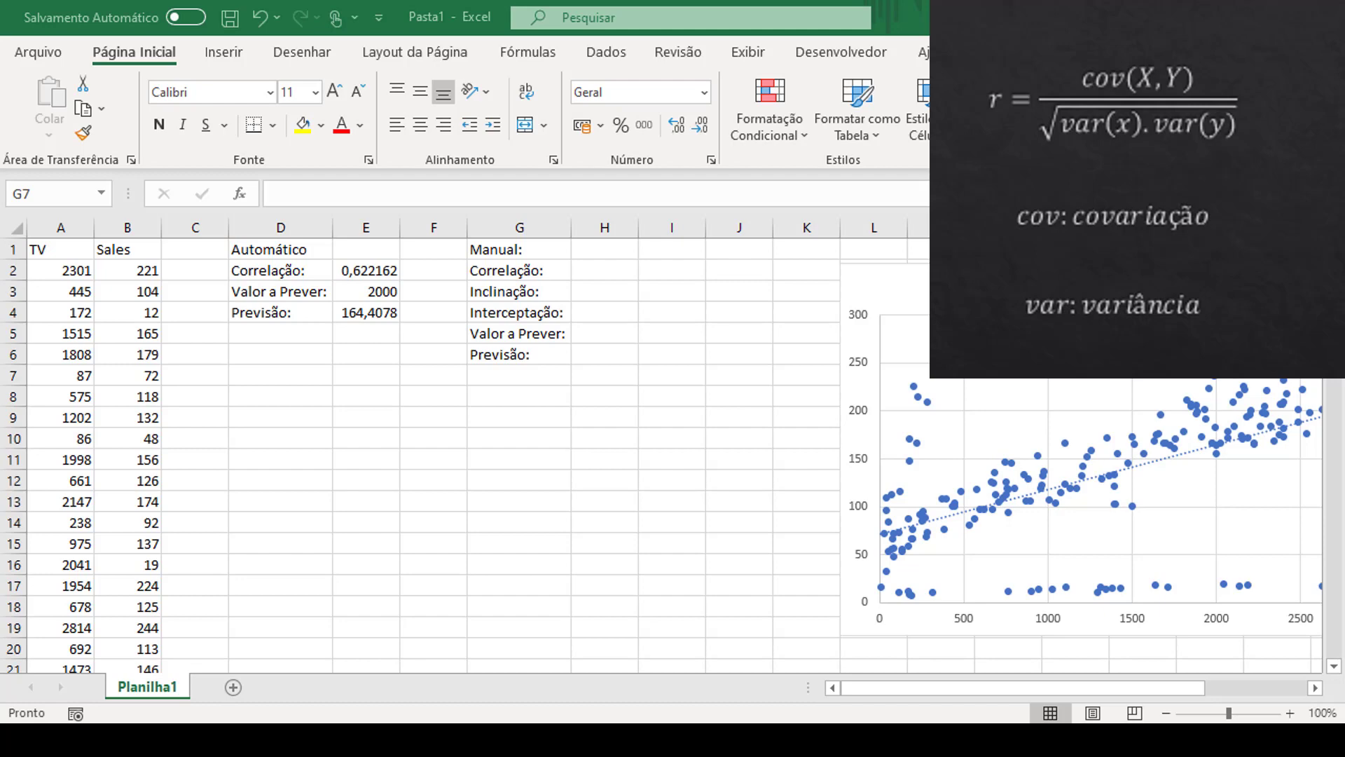
Step: Start H2's formula as =COVARIAÇÃO.P(B:B;A:A)/RAIZ( for the manual correlation
left_click(604, 270)
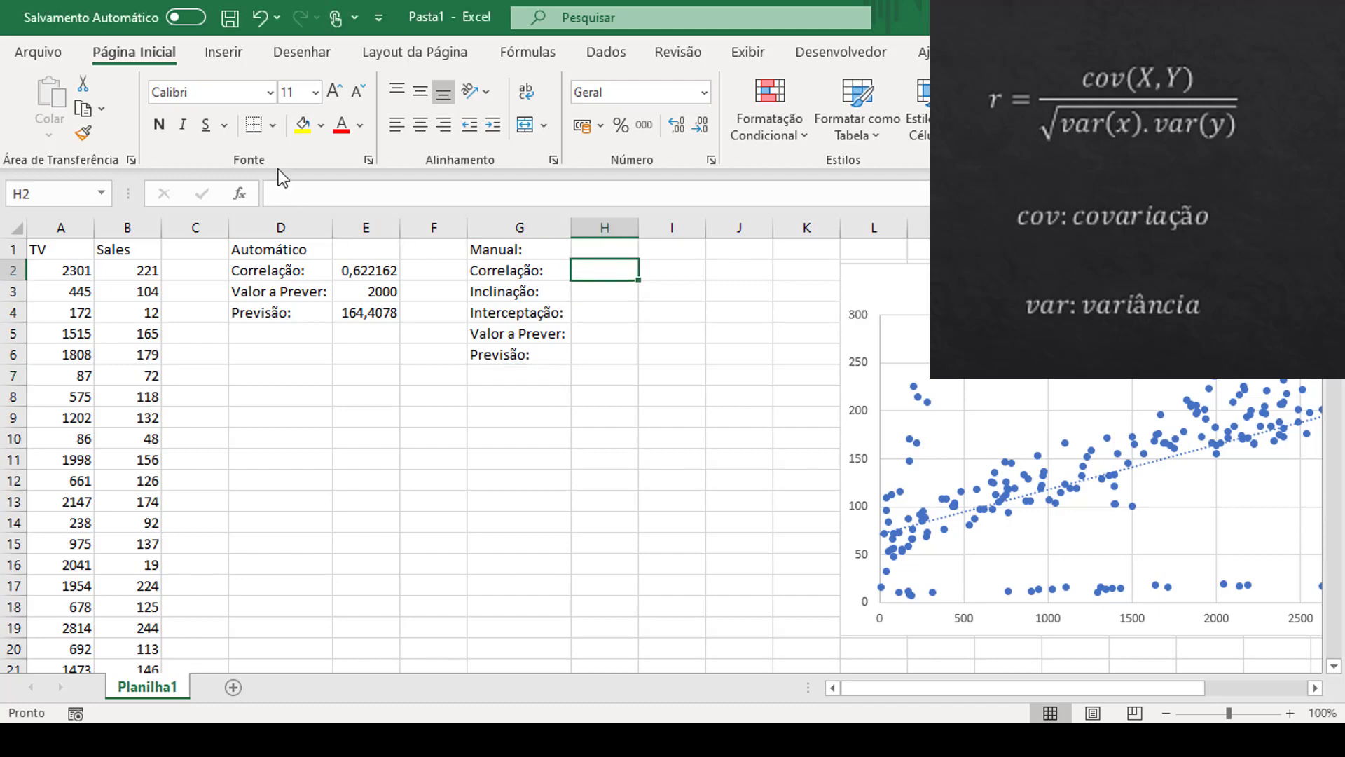
key("F2")
type("=")
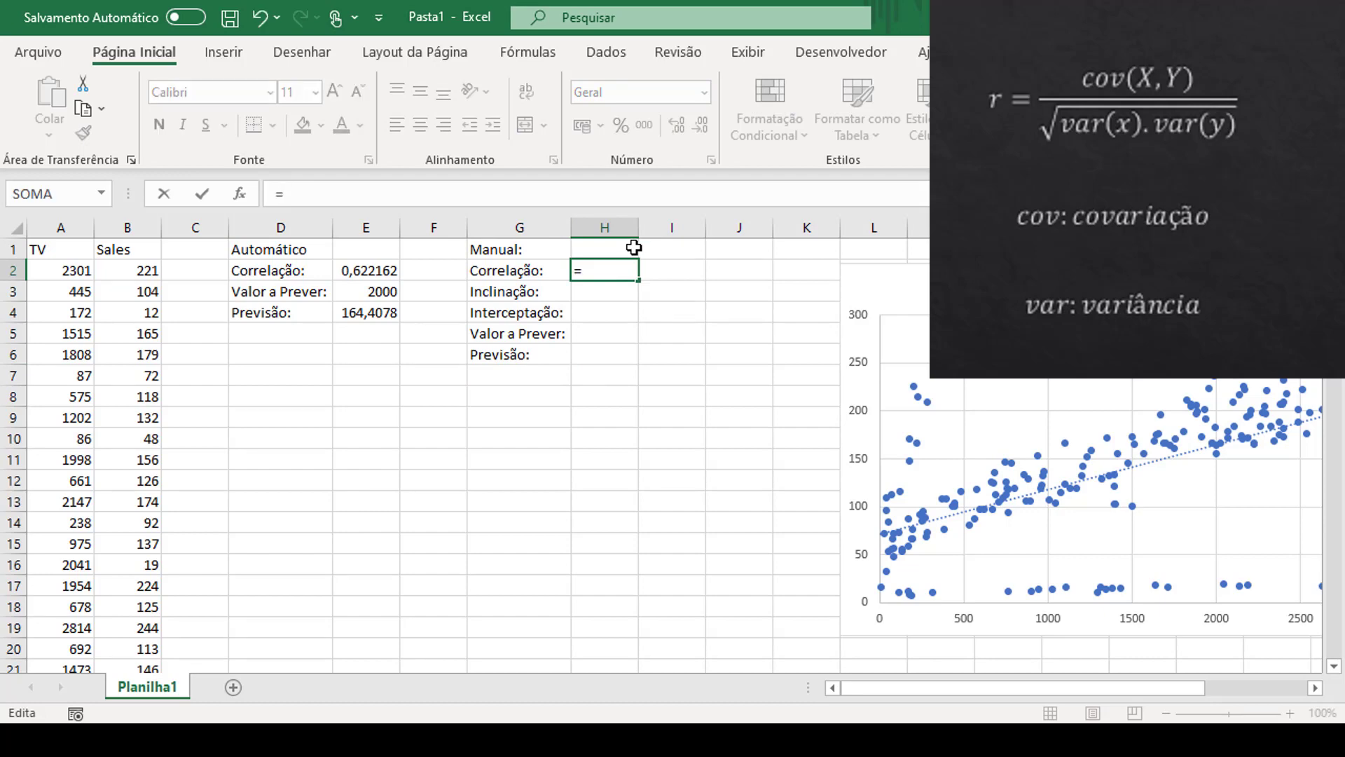
type("conva")
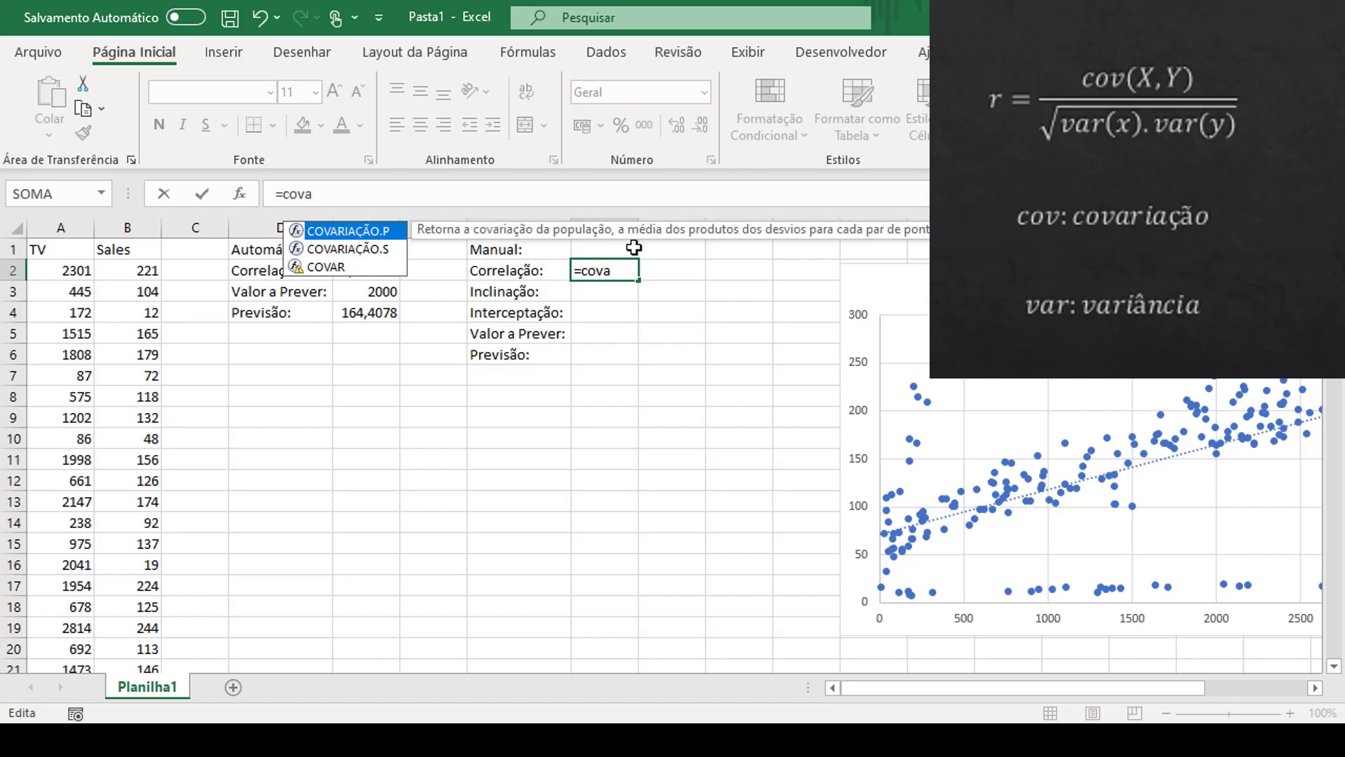
key("Tab")
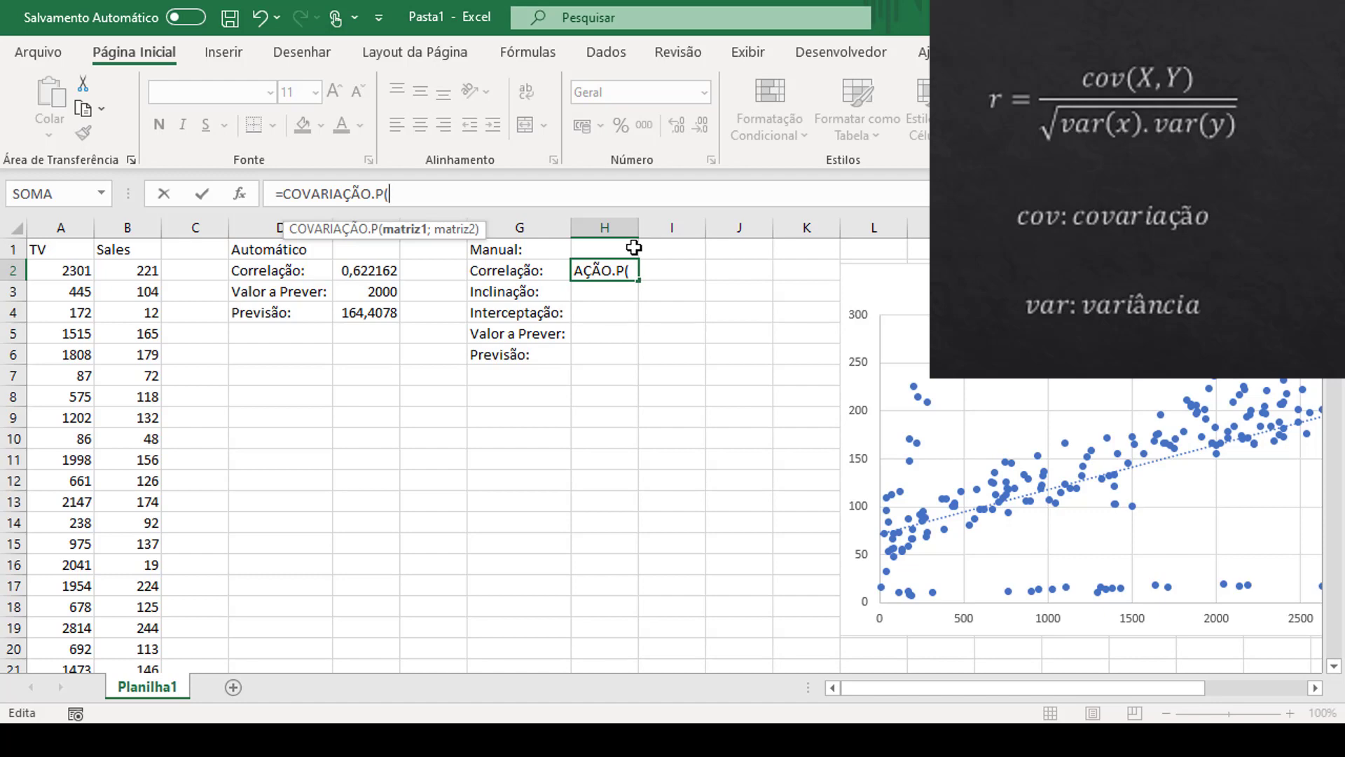
left_click(136, 226)
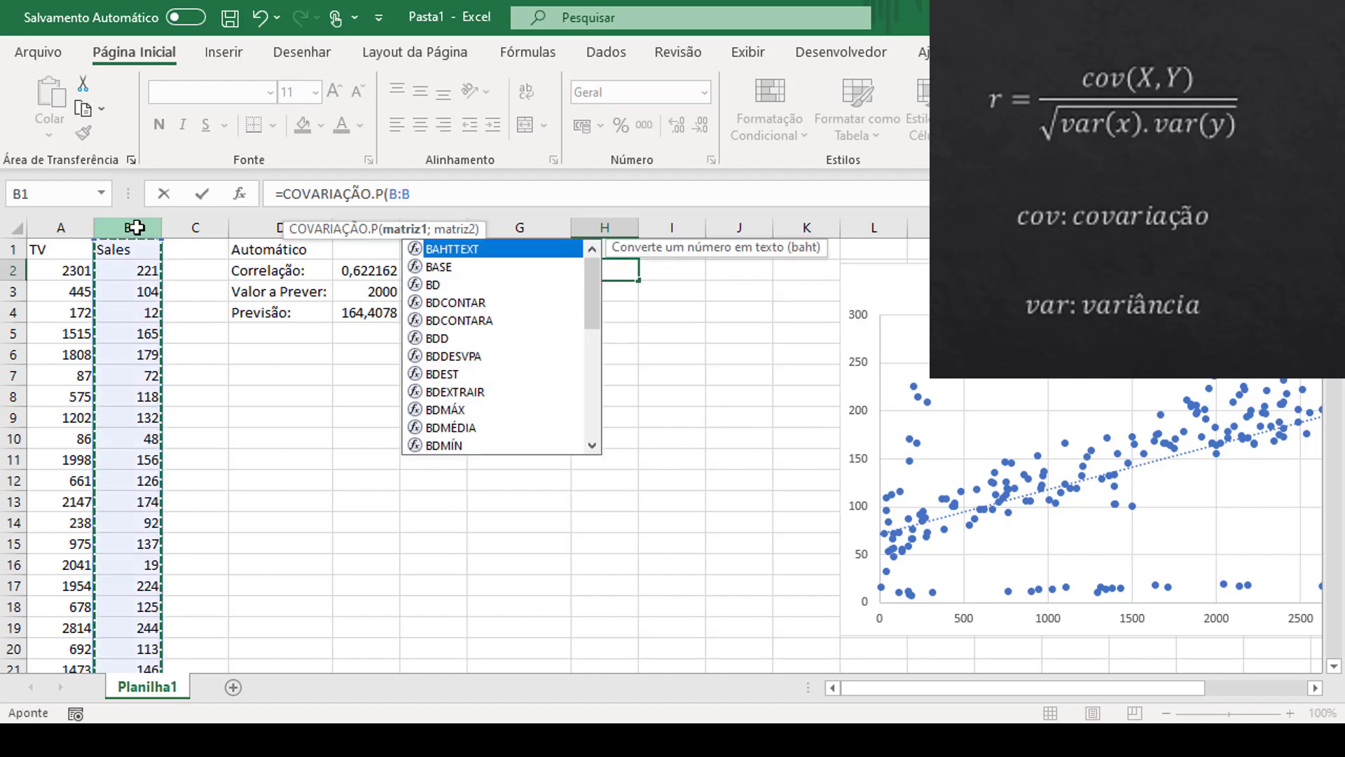
type(";")
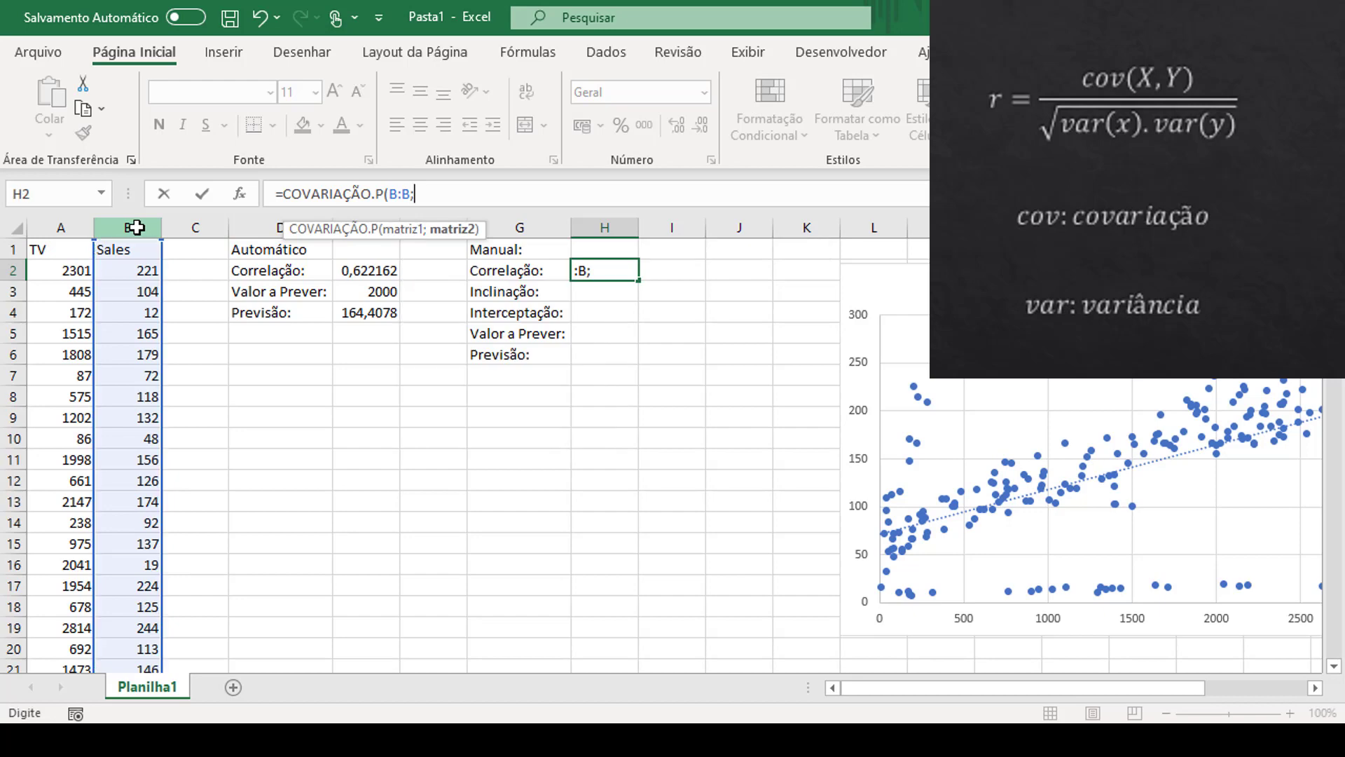
left_click(60, 229)
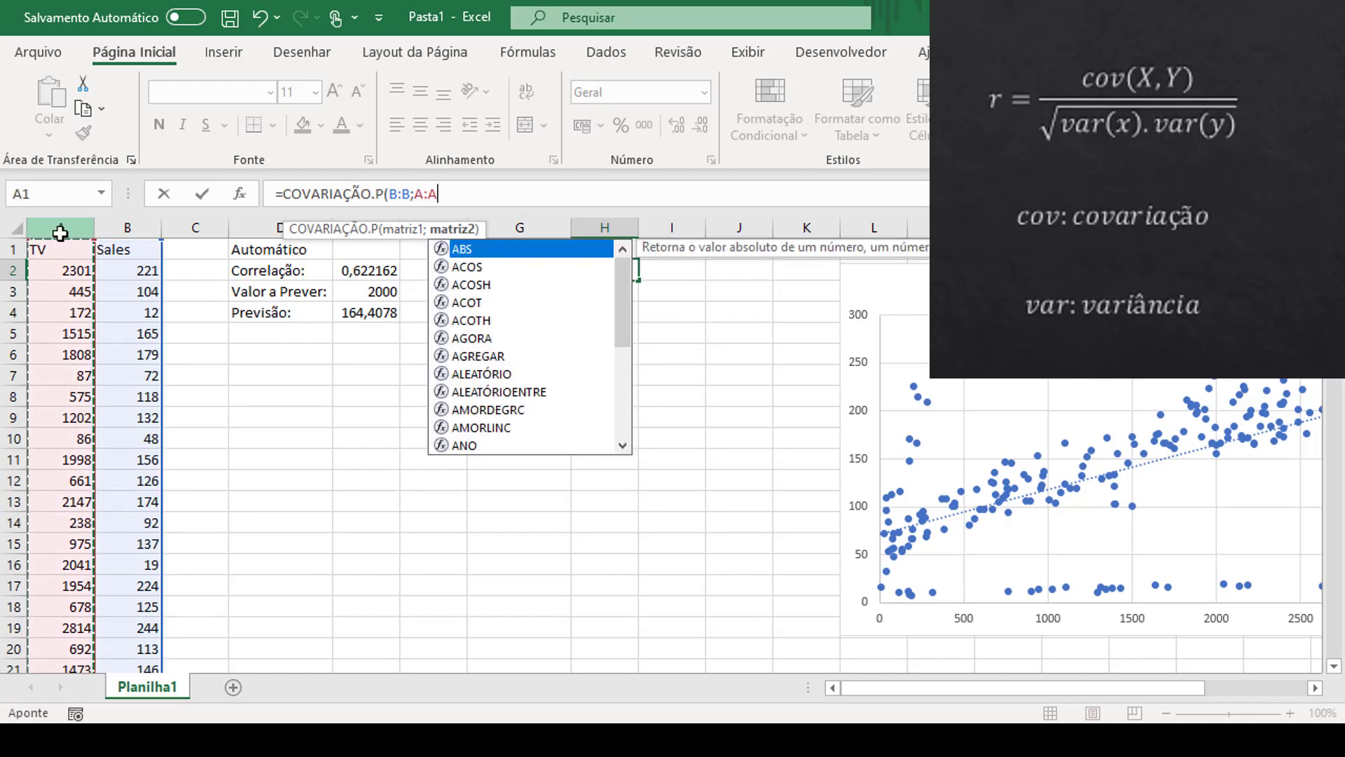
type(")")
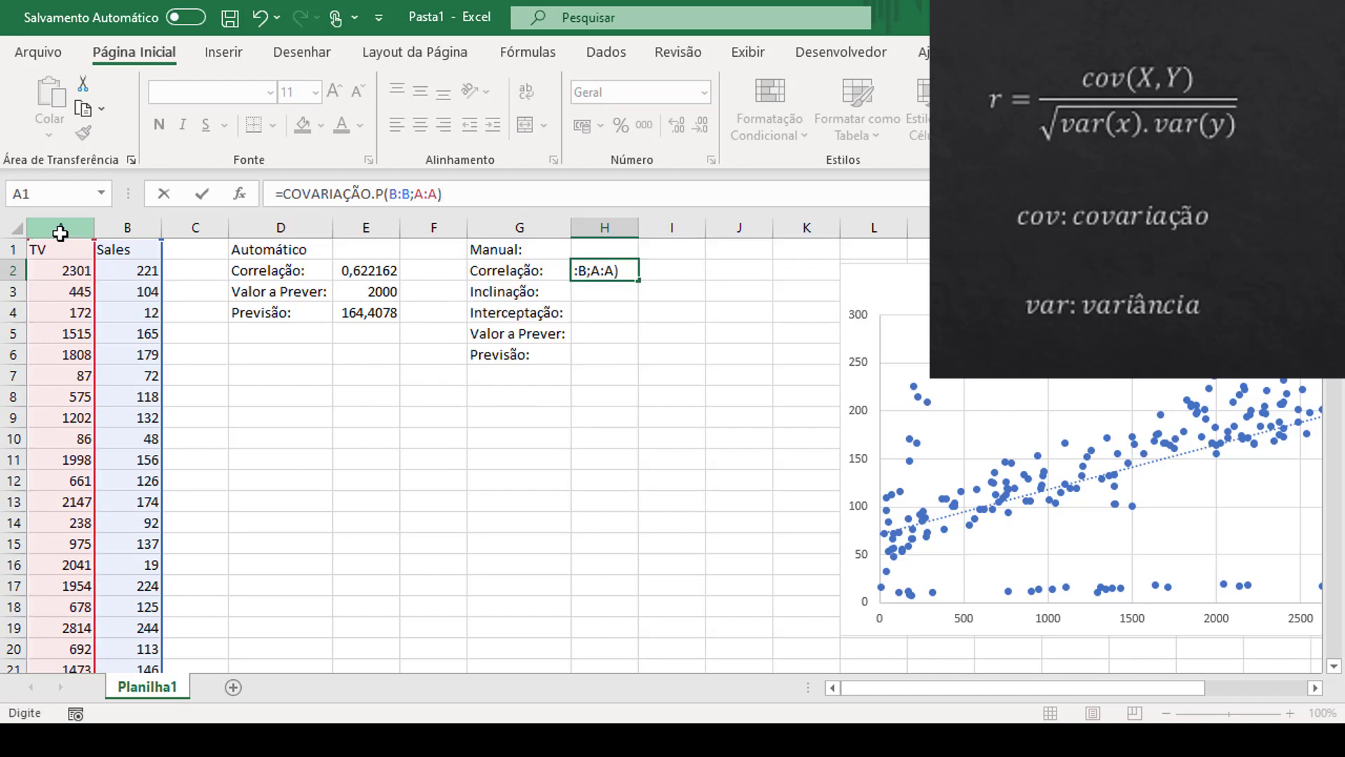
type("/")
type("r")
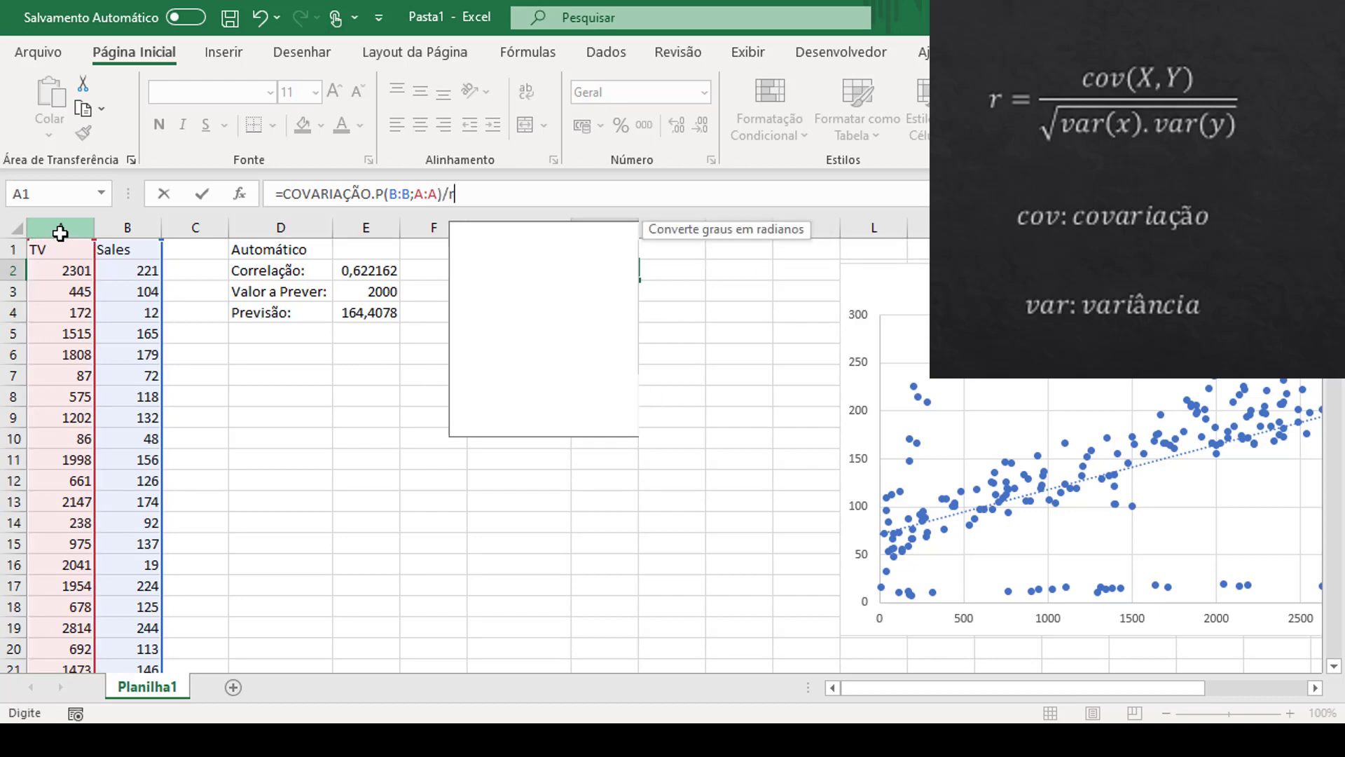
type("ai")
key("Tab")
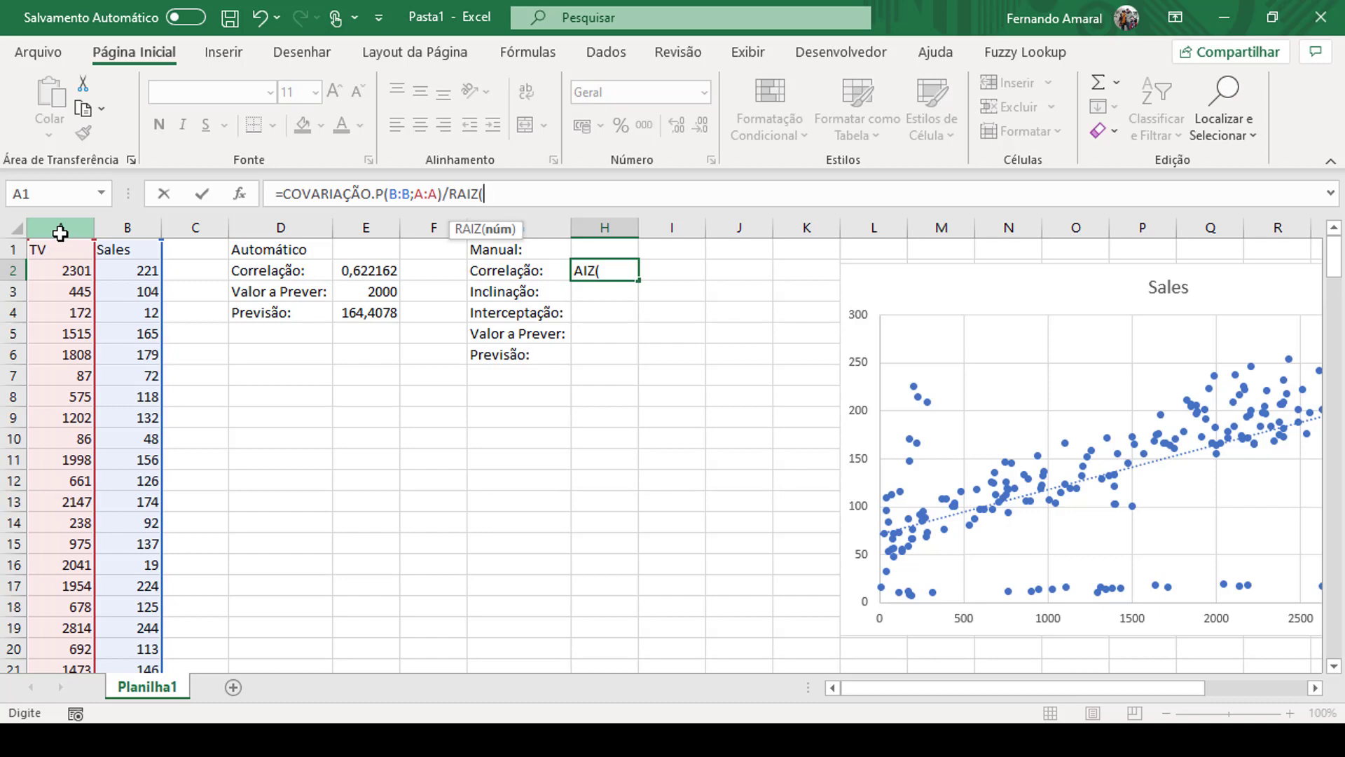
Step: Finish H2 with RAIZ(VAR.P(B:B)*VAR.P(A:A)) and commit it, returning 0,622162
type("var")
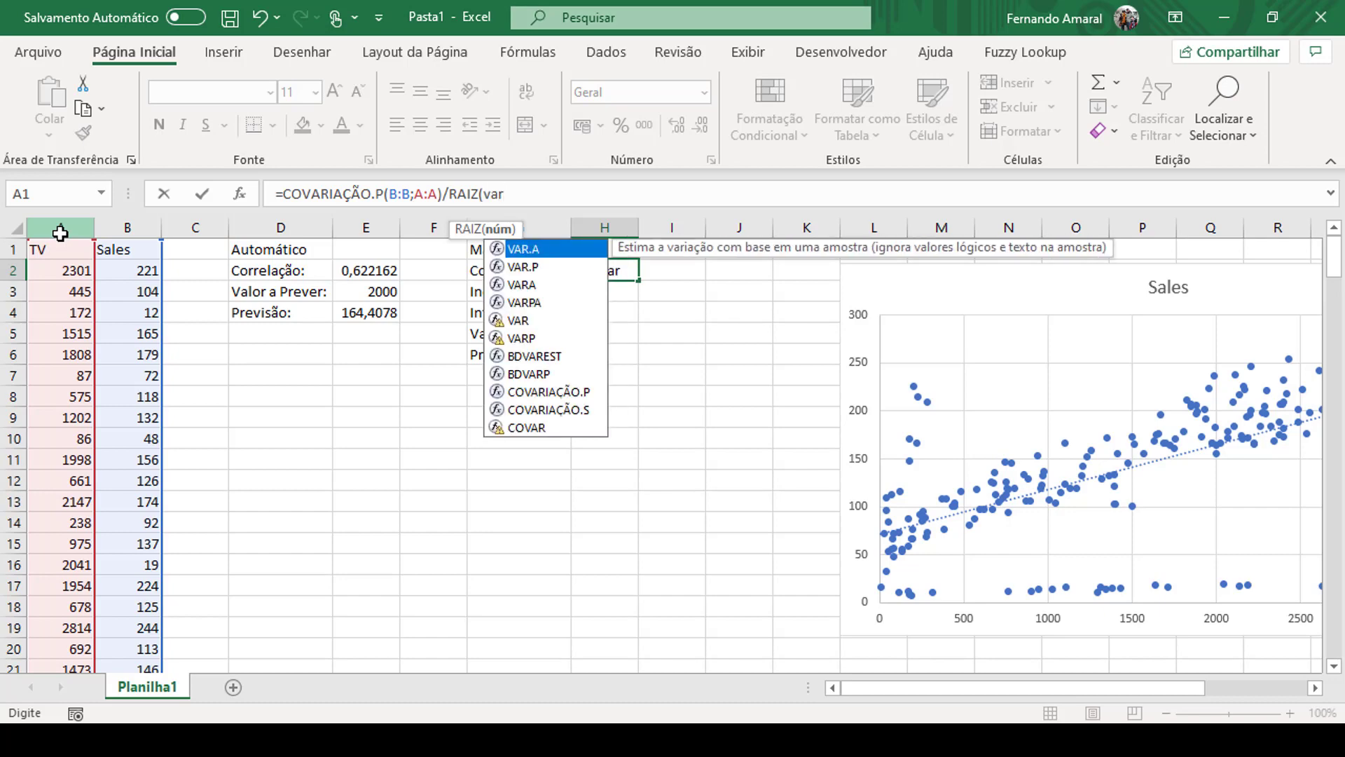
key("Down")
key("Tab")
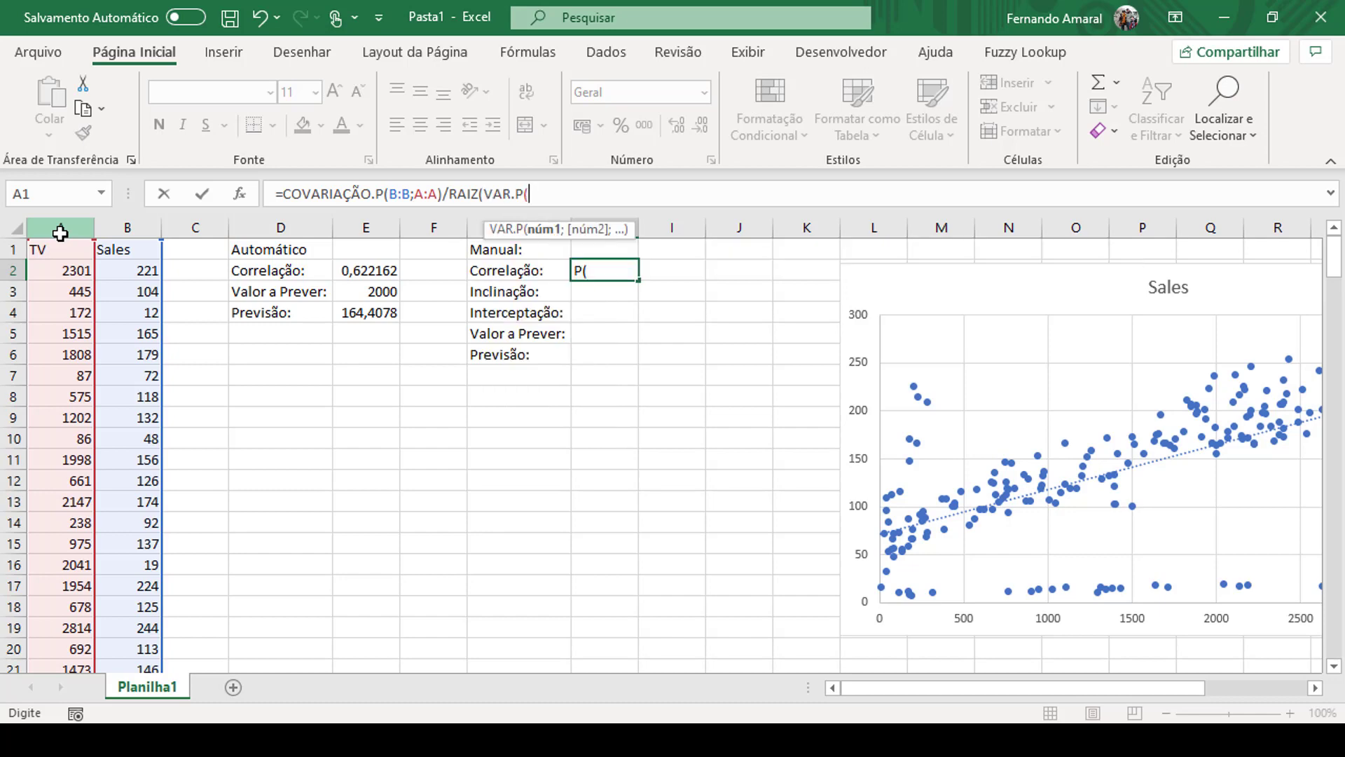
left_click(128, 227)
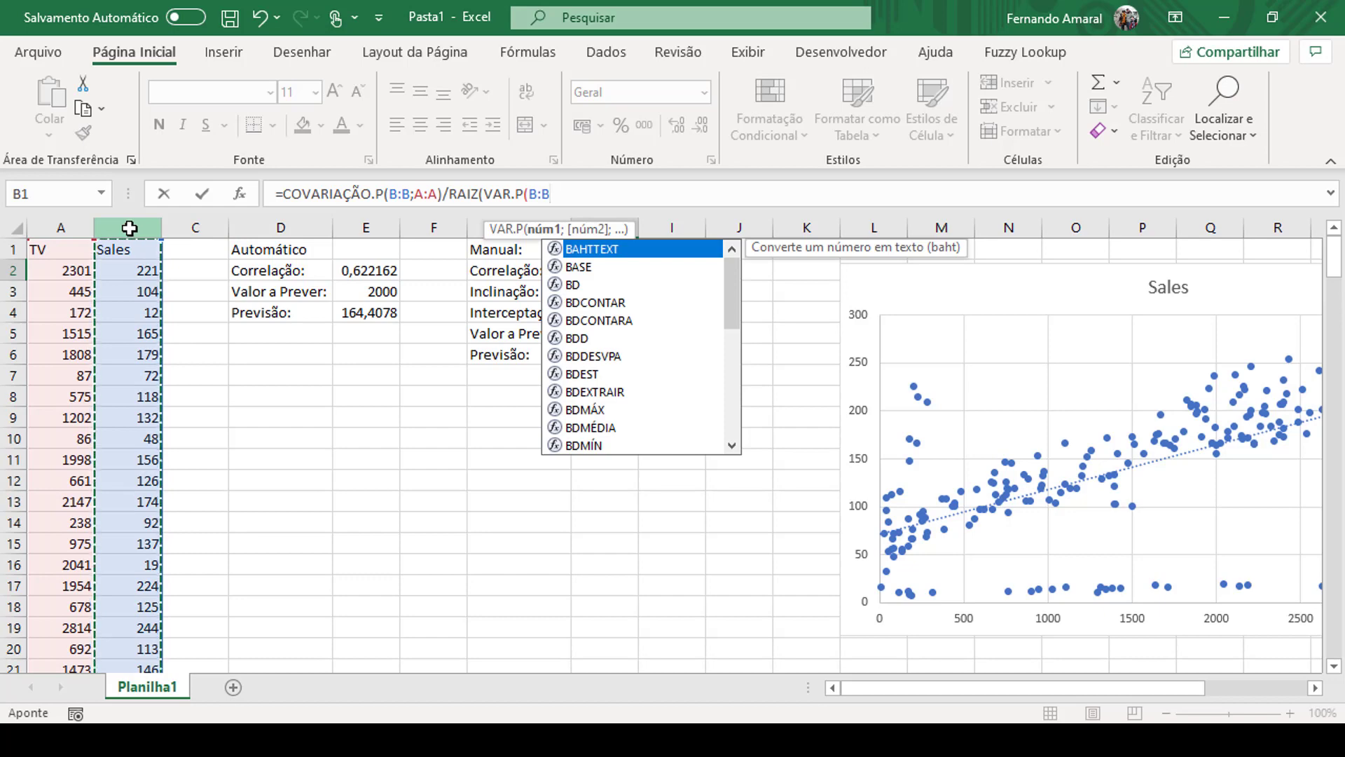
type(")")
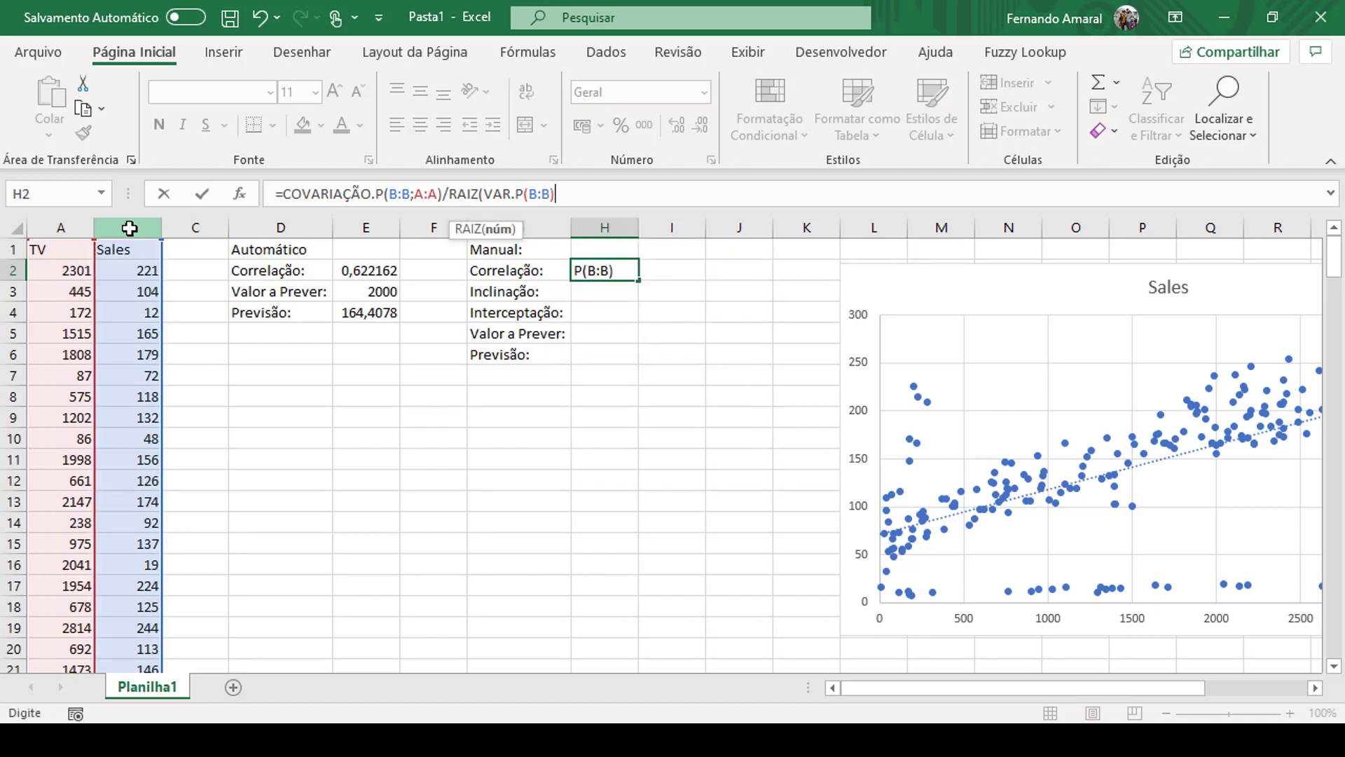
type("*var")
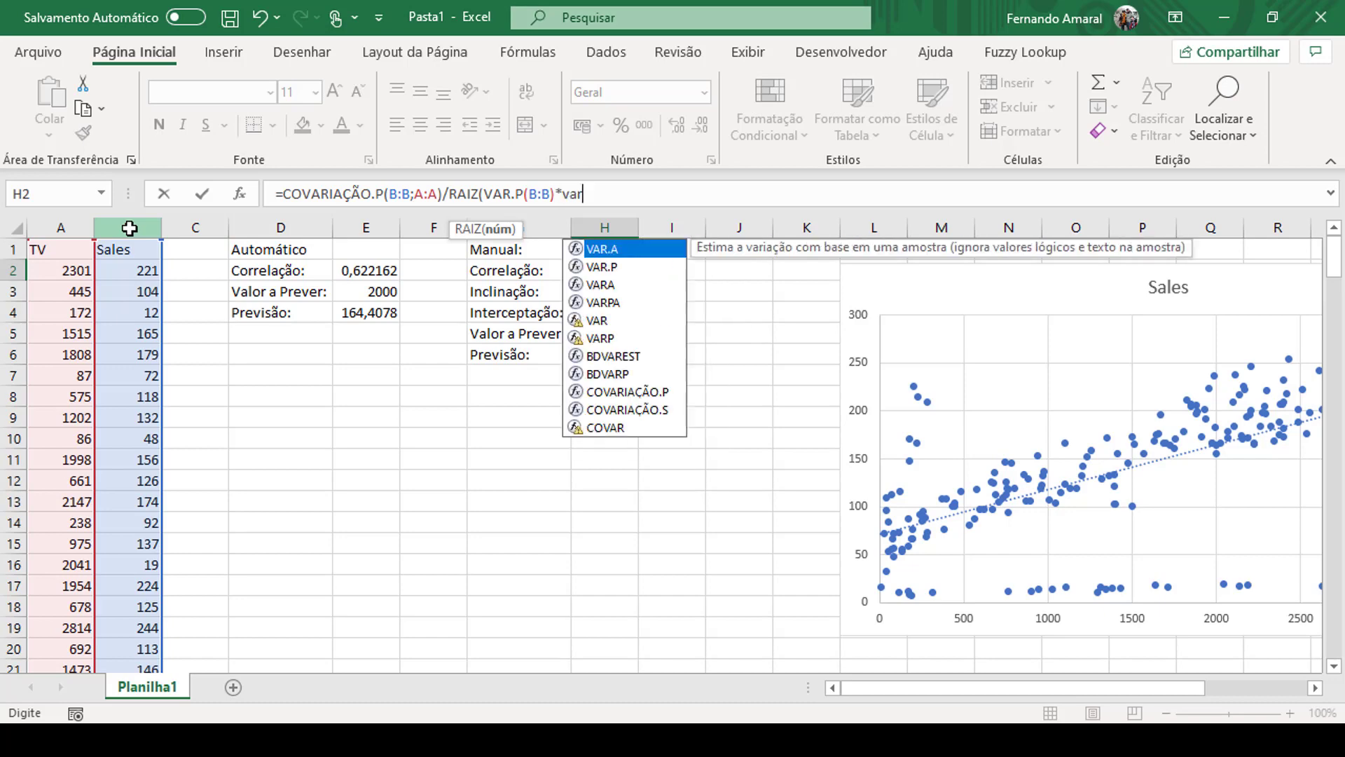
key("Down")
key("Tab")
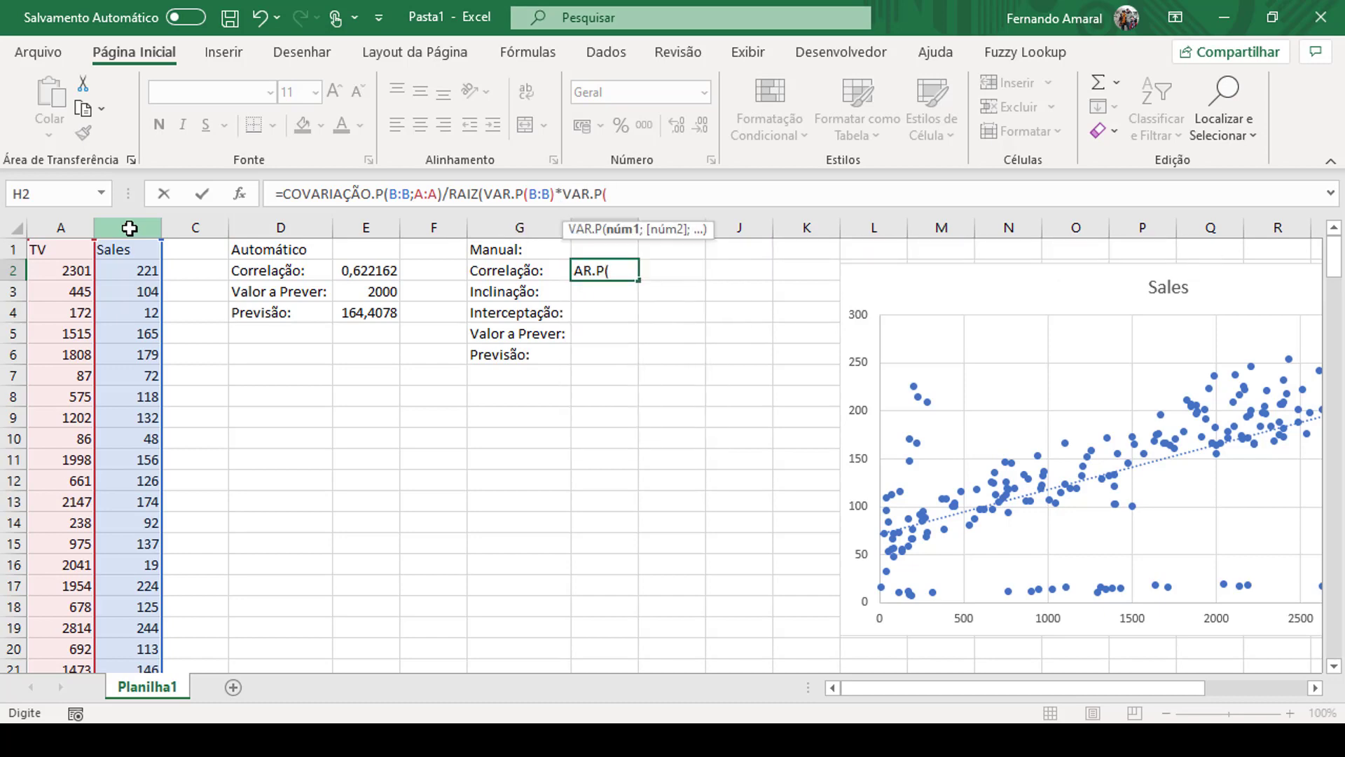
left_click(63, 226)
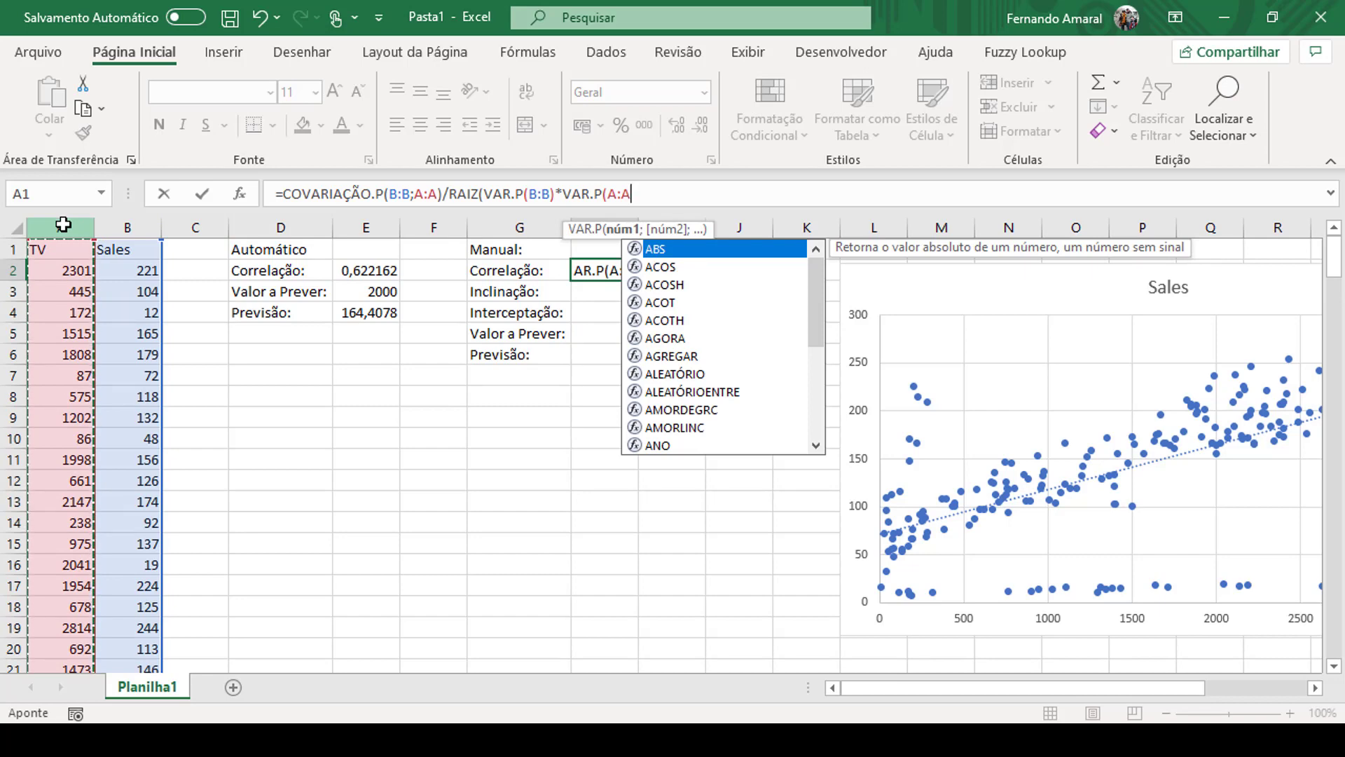
type(")")
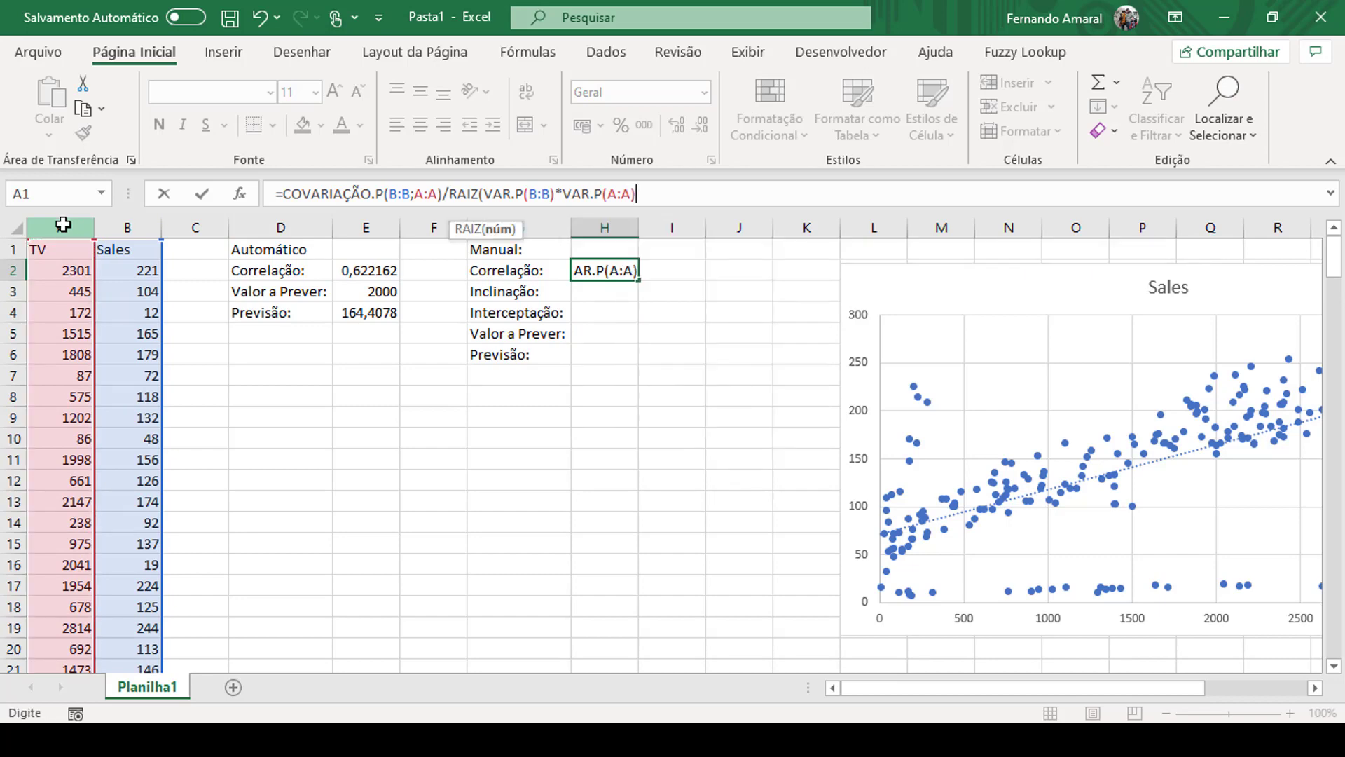
type(")")
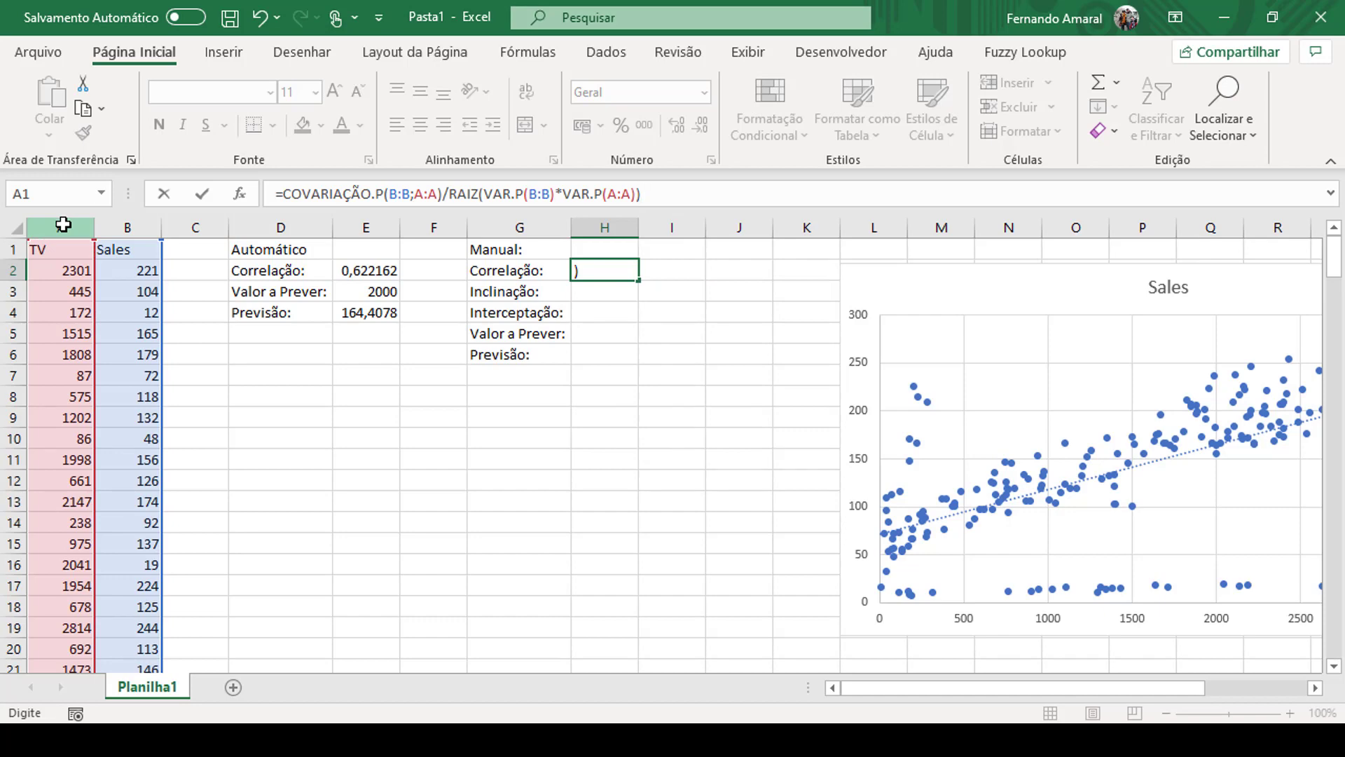
key("Return")
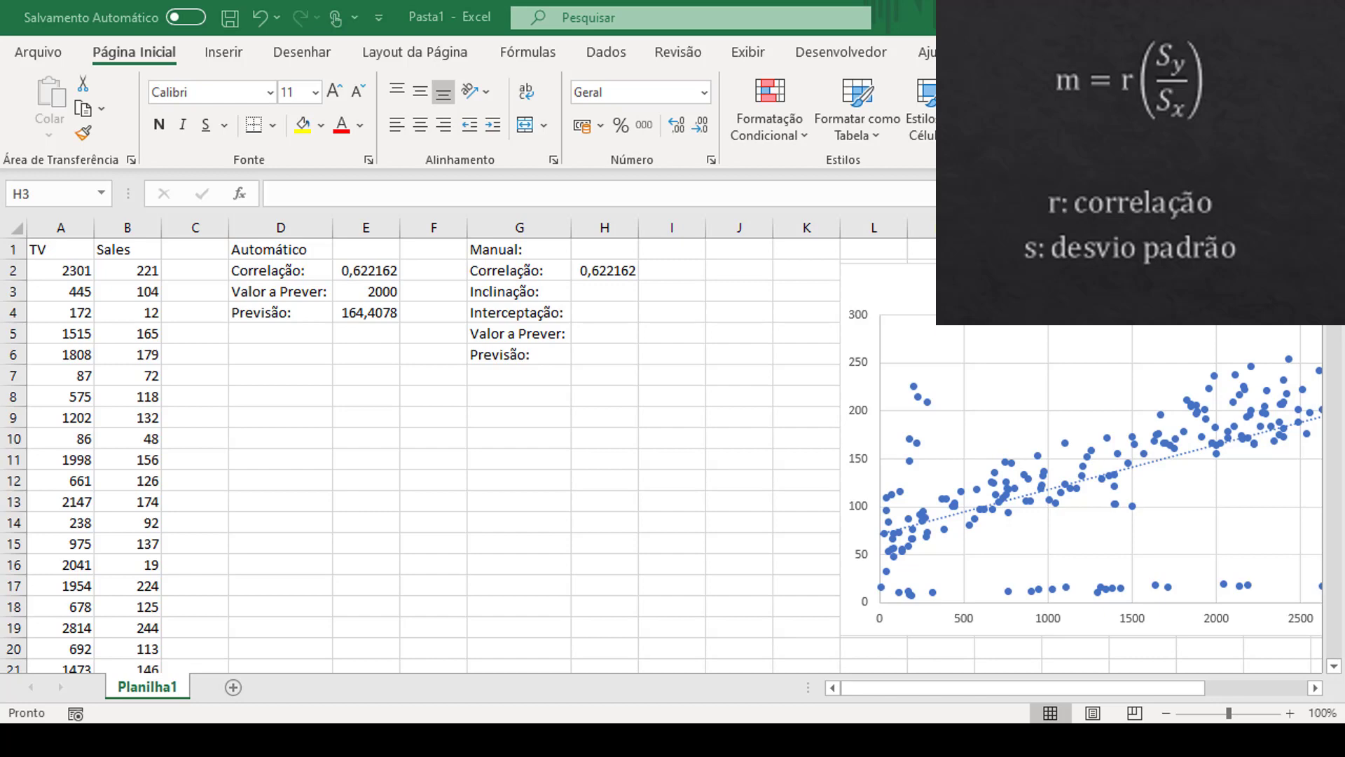
Step: Begin the slope formula in H3 as =H2*(DESVPAD.P(B:B)
double_click(599, 296)
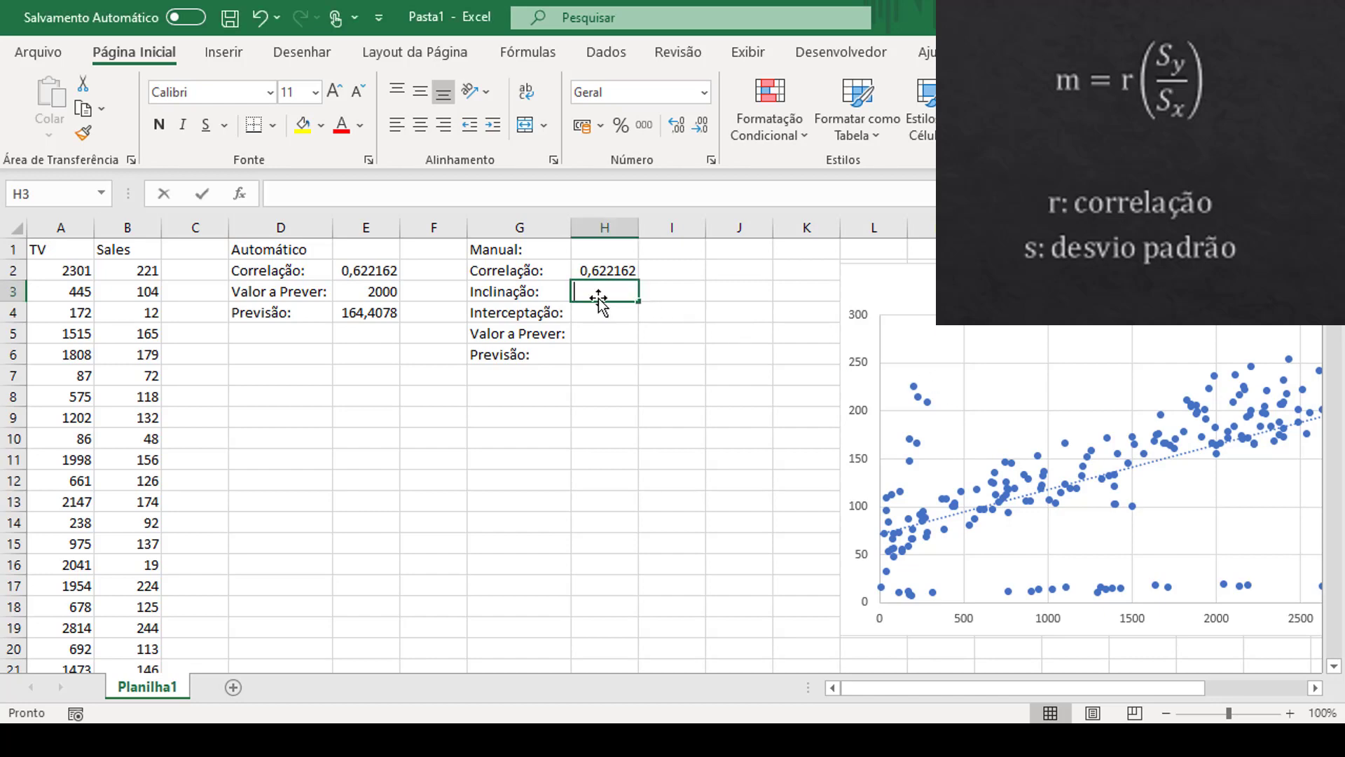
type("=")
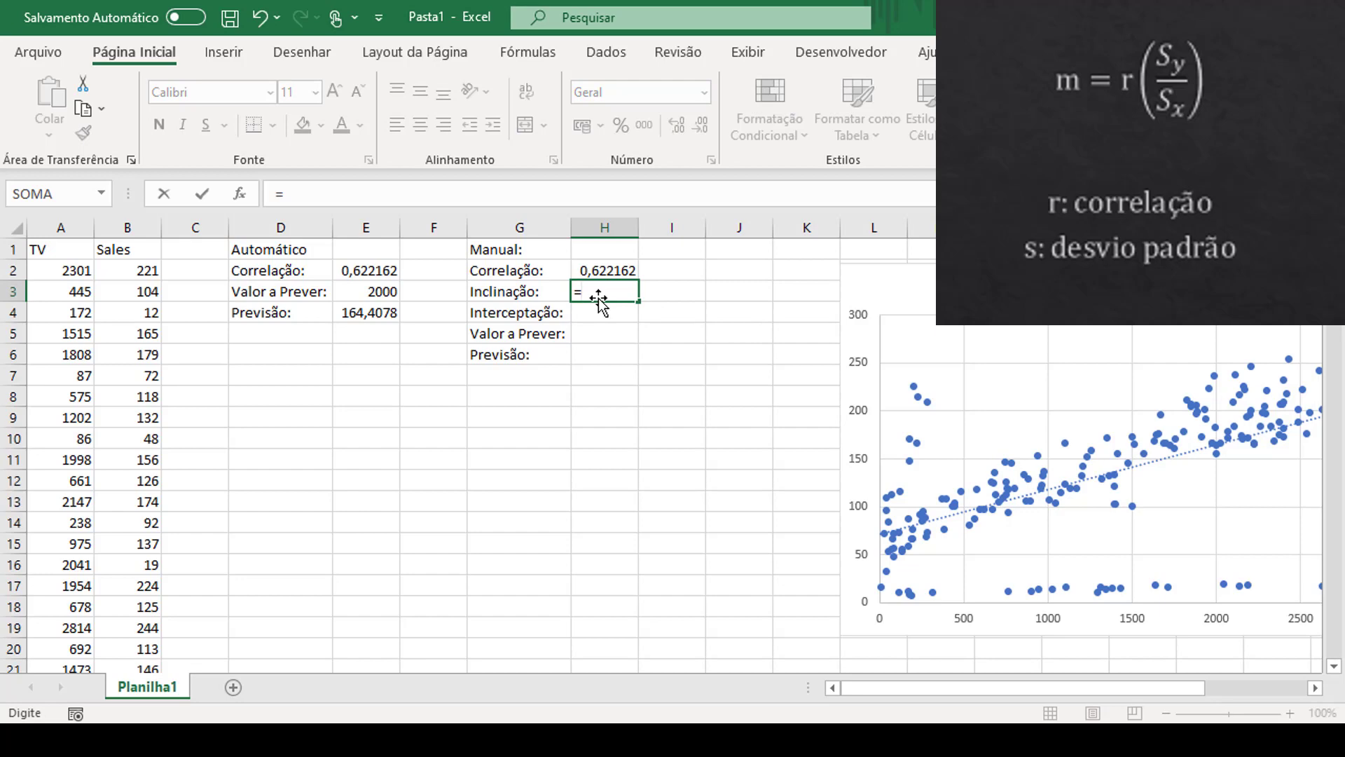
left_click(593, 265)
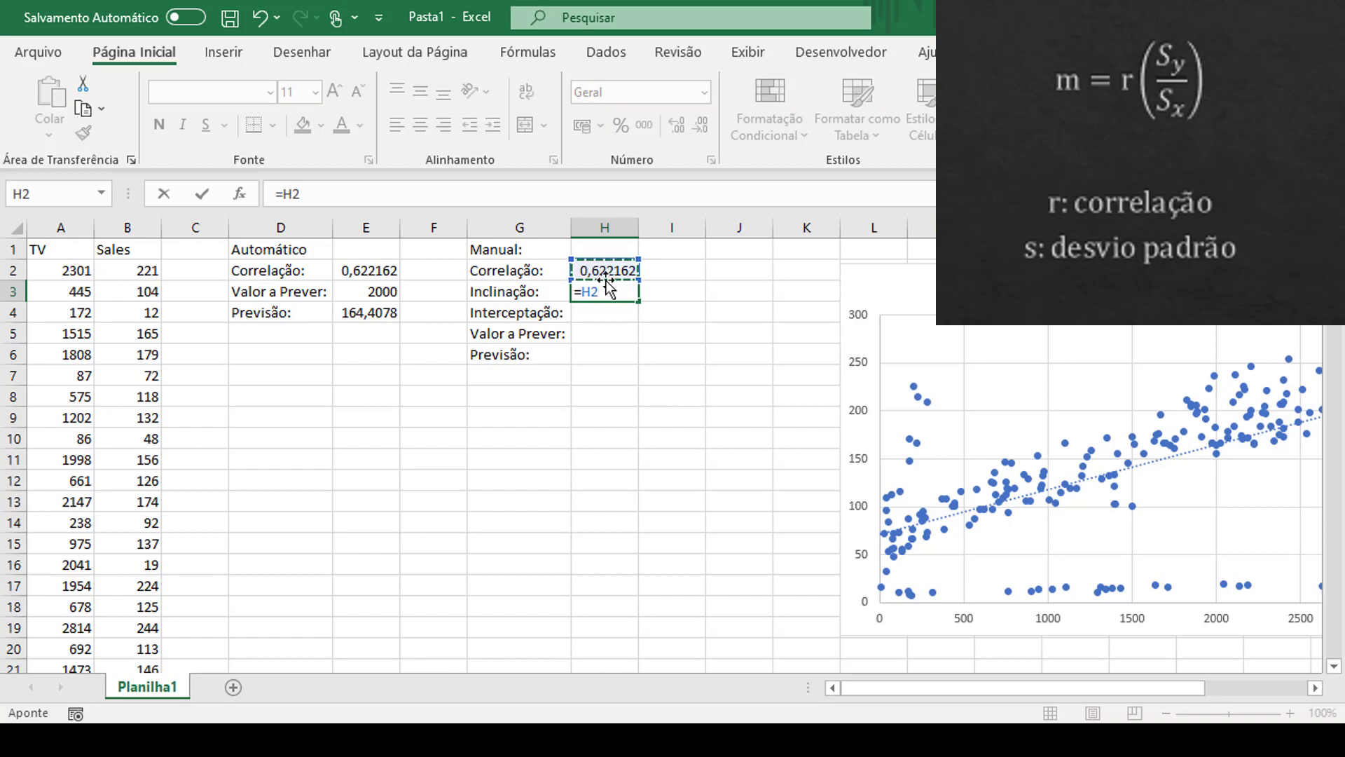
type("*(")
type("des")
key("BackSpace")
key("BackSpace")
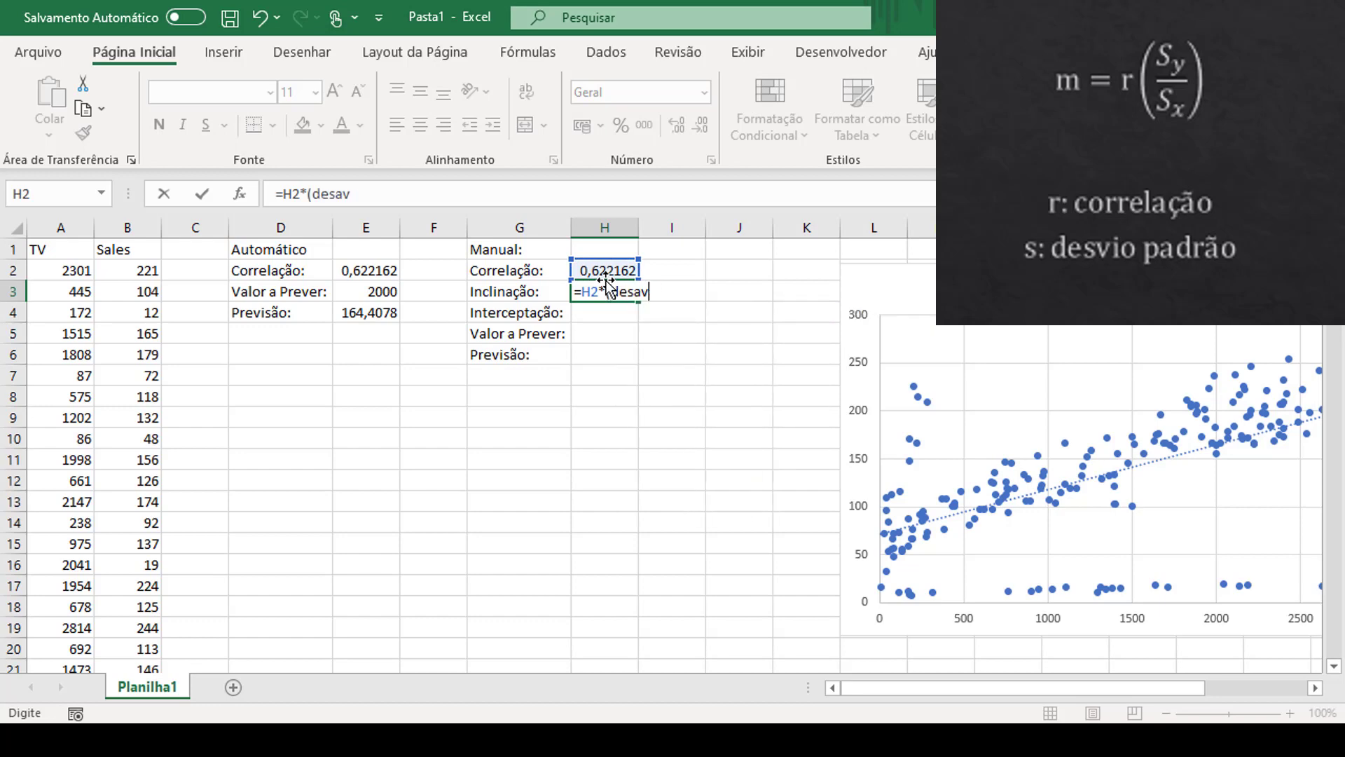
key("BackSpace")
key("BackSpace")
type("e")
key("BackSpace")
type("sv")
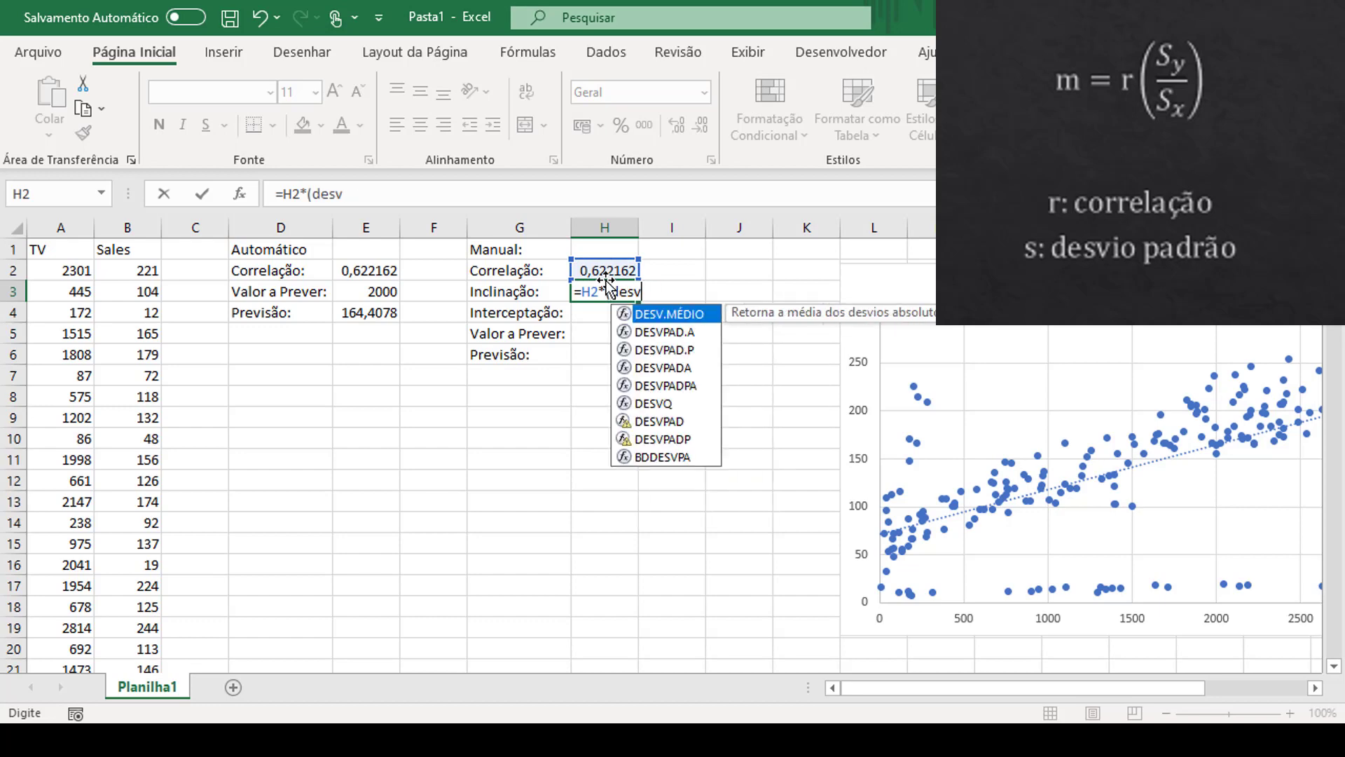
type("a")
key("BackSpace")
key("Down")
key("Down")
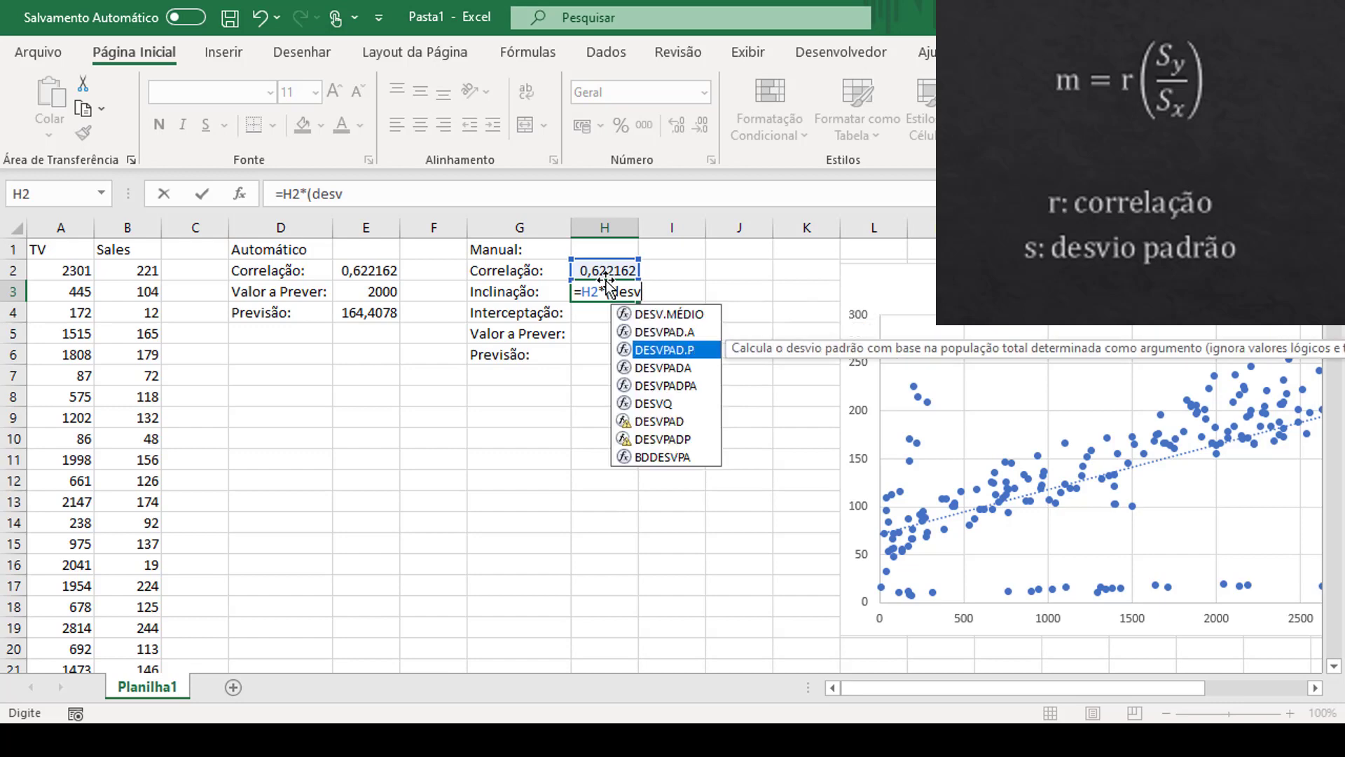
key("Tab")
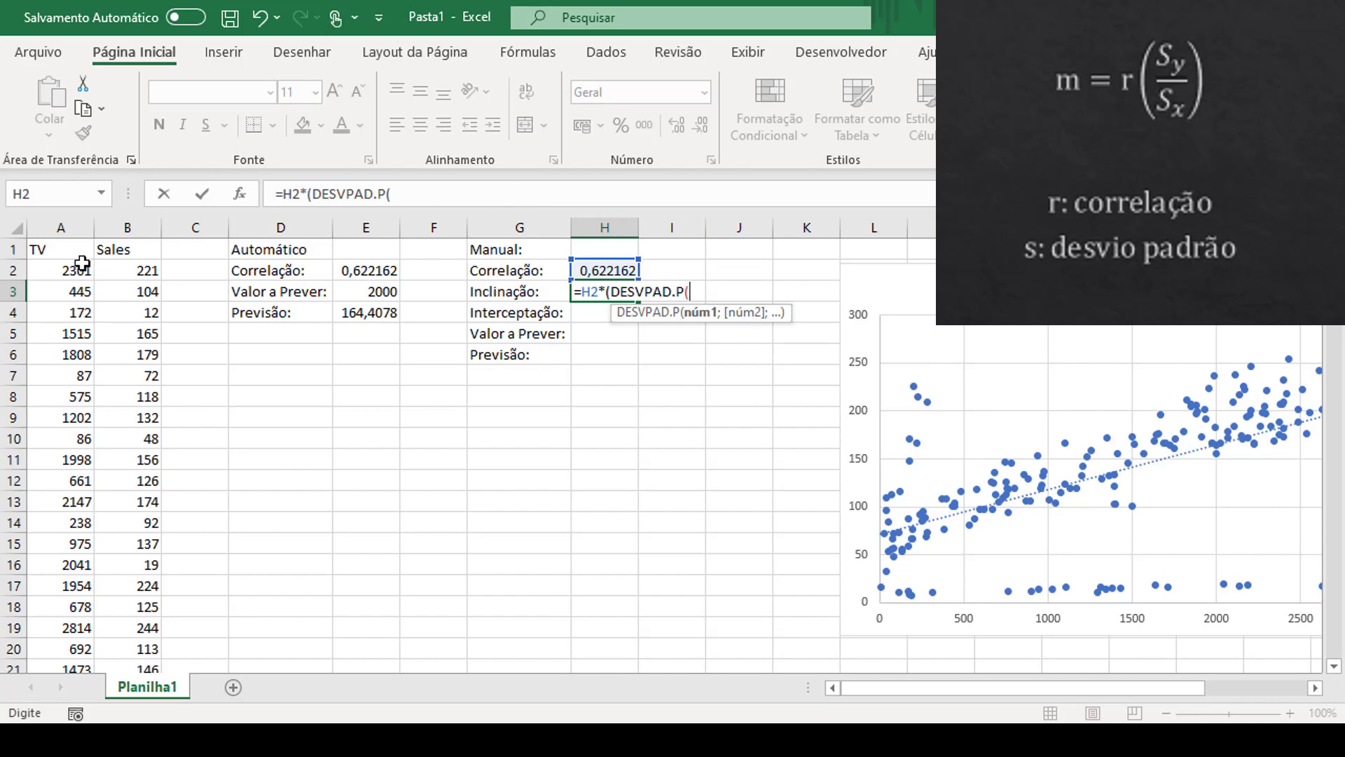
left_click(123, 230)
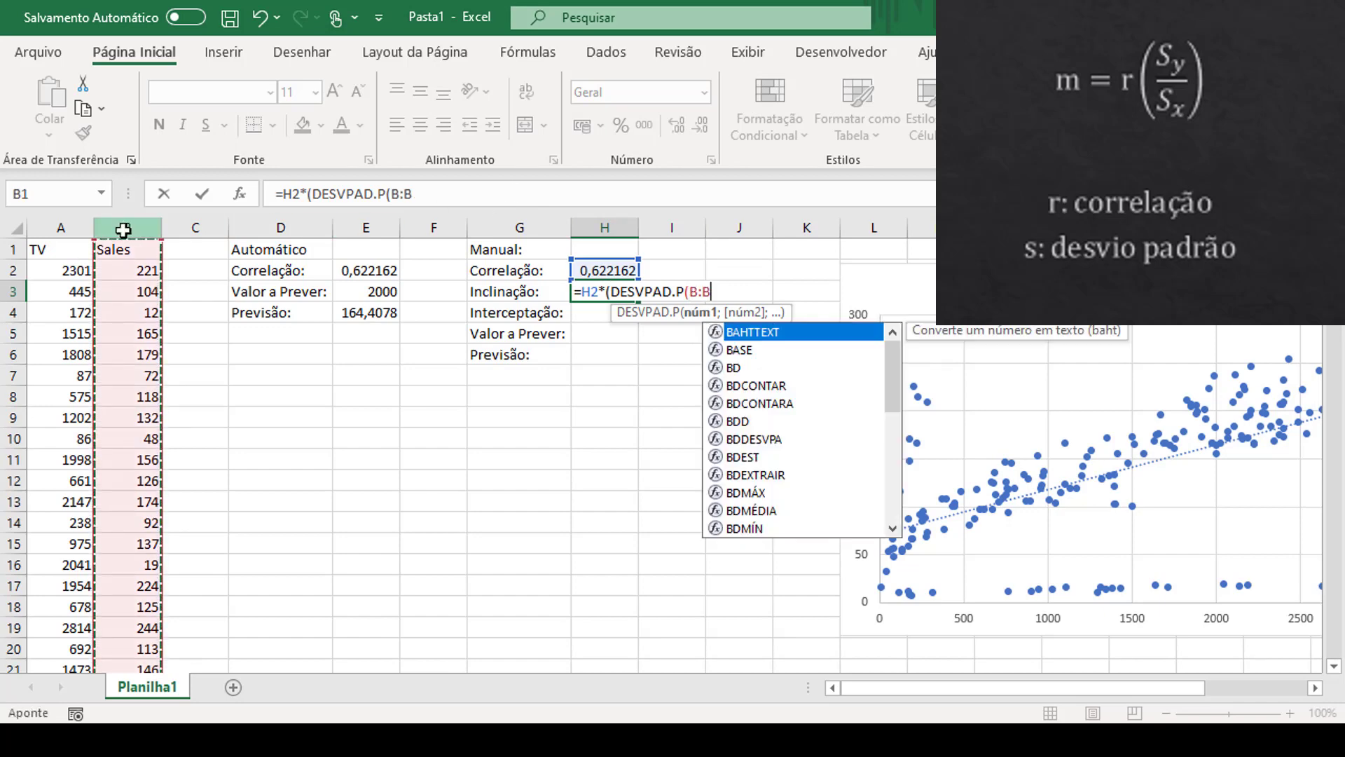
Step: Divide by DESVPAD.P(A:A) and commit, giving a slope of 0,046659
type(")")
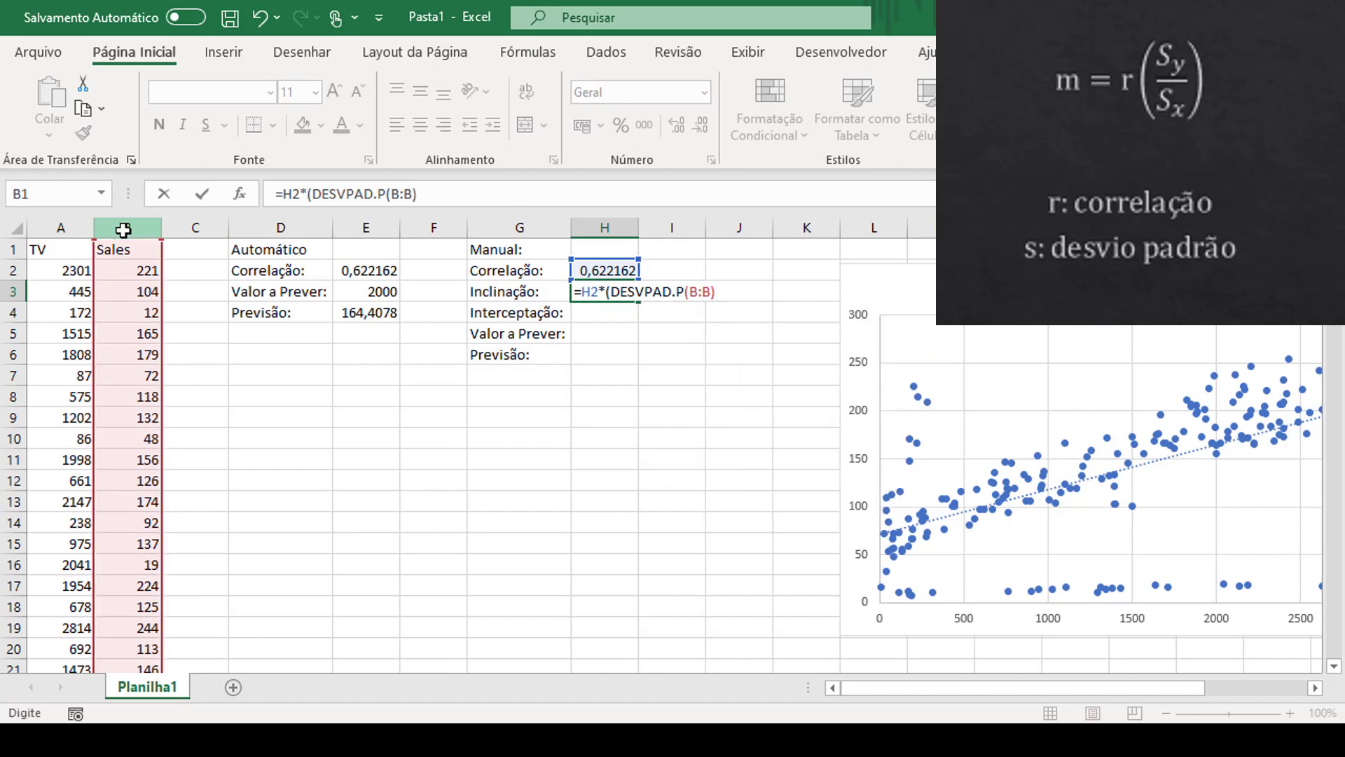
type("/")
type("desv")
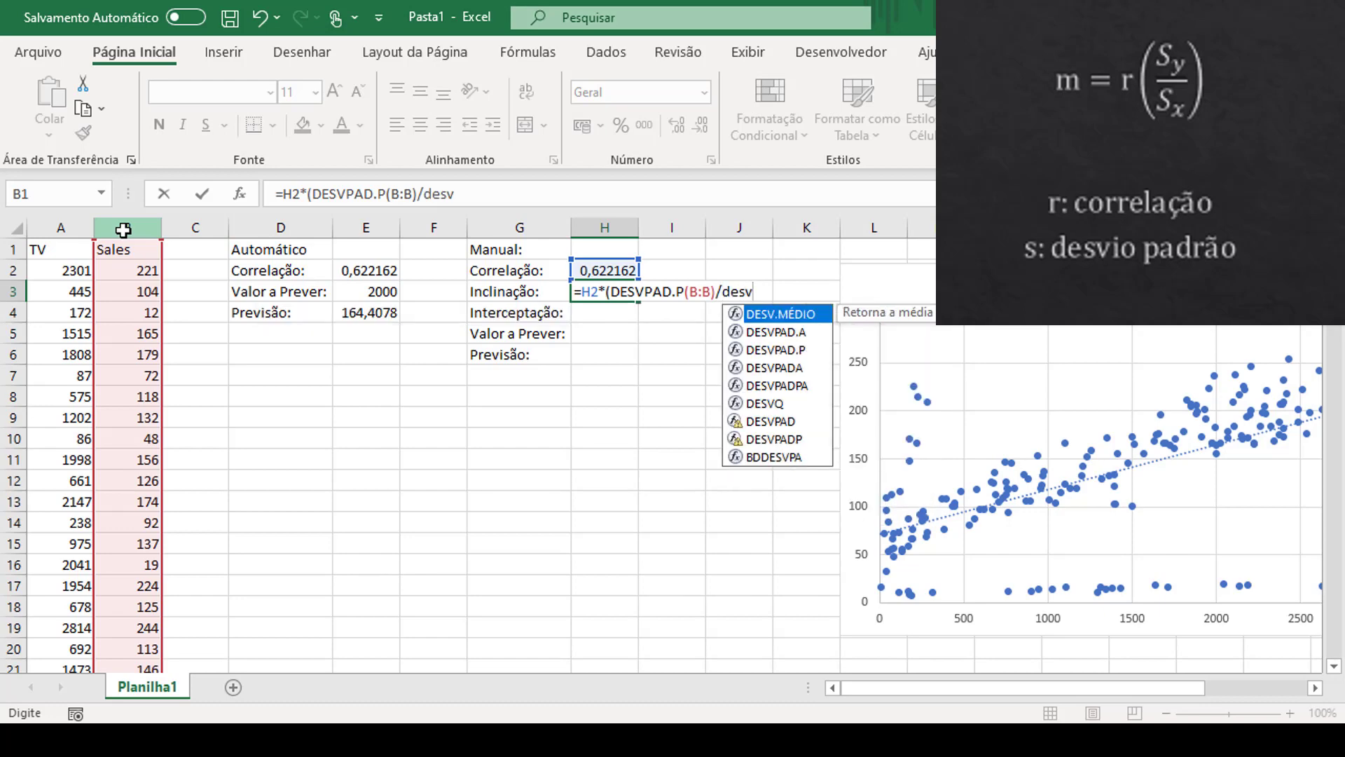
key("Down")
key("Down")
key("Tab")
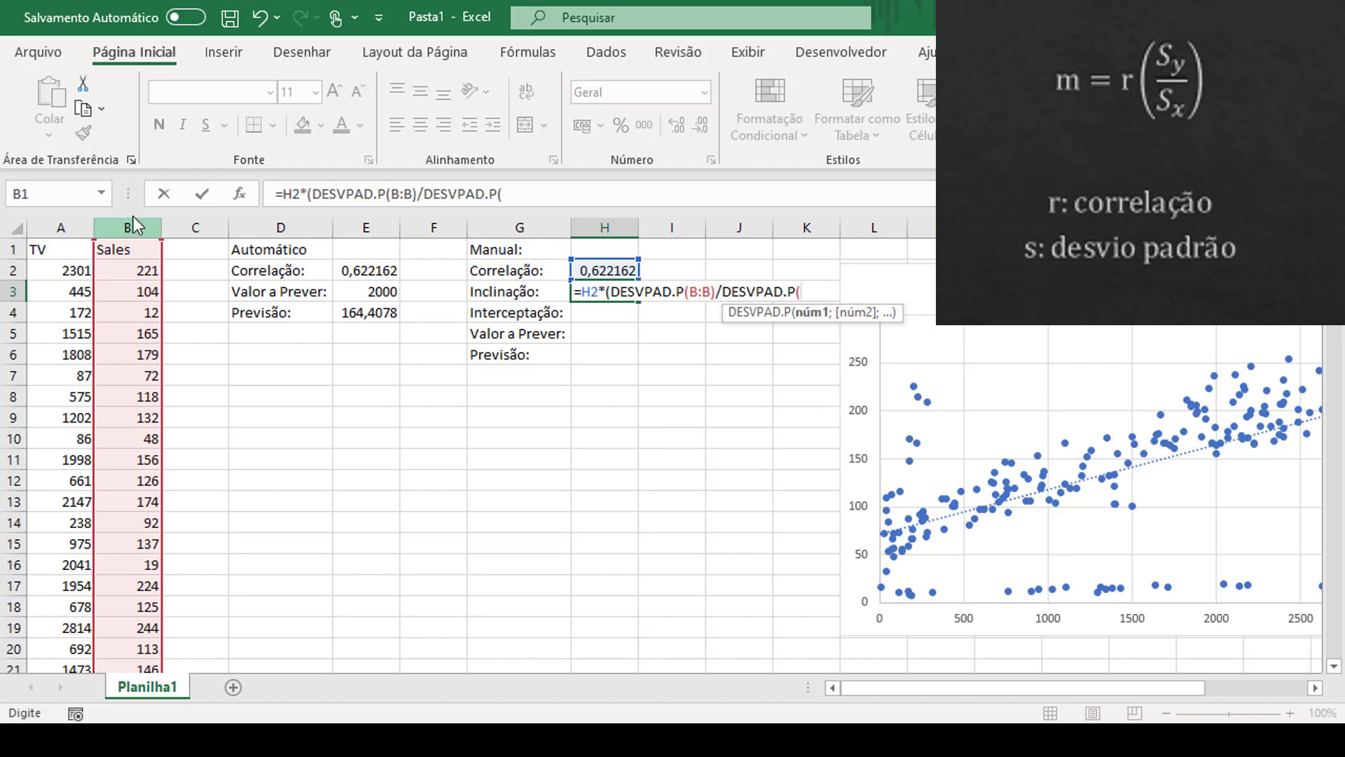
left_click(60, 230)
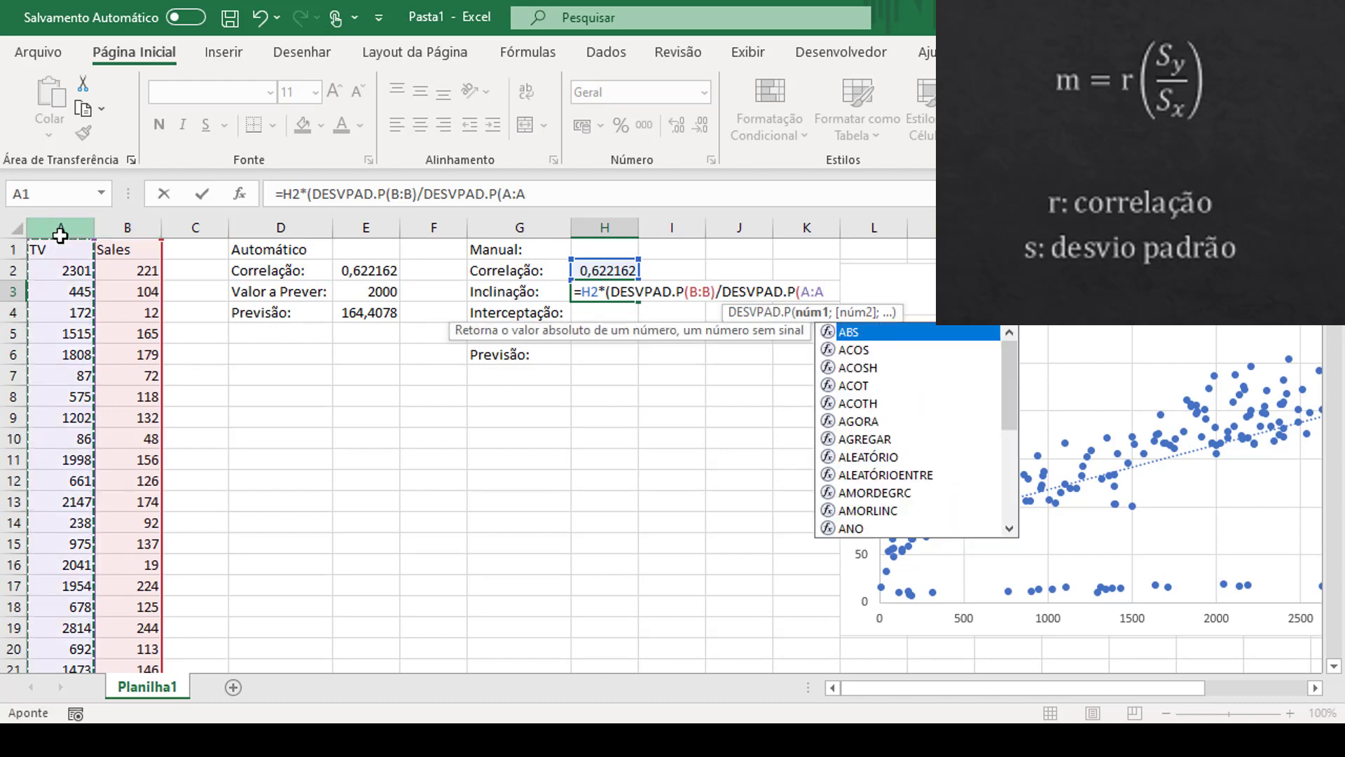
type(")")
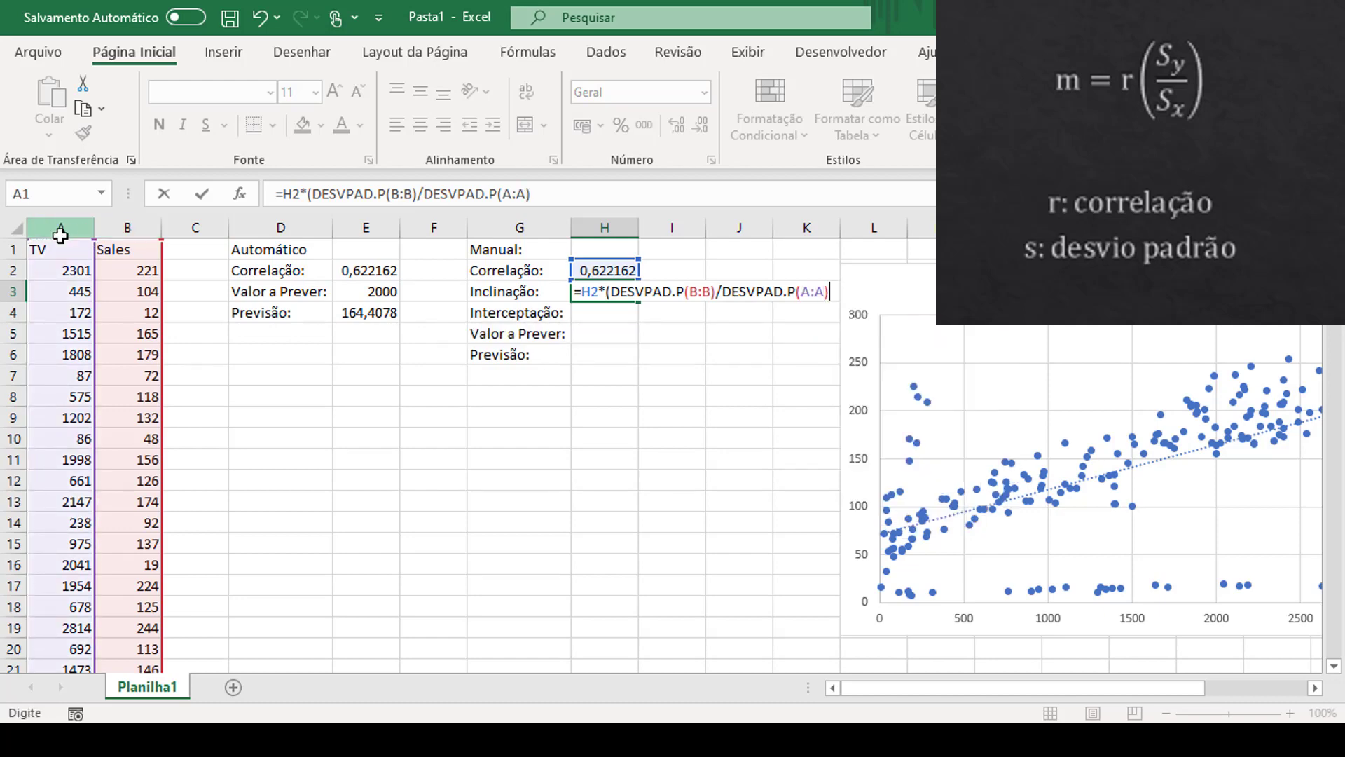
type(")")
key("Return")
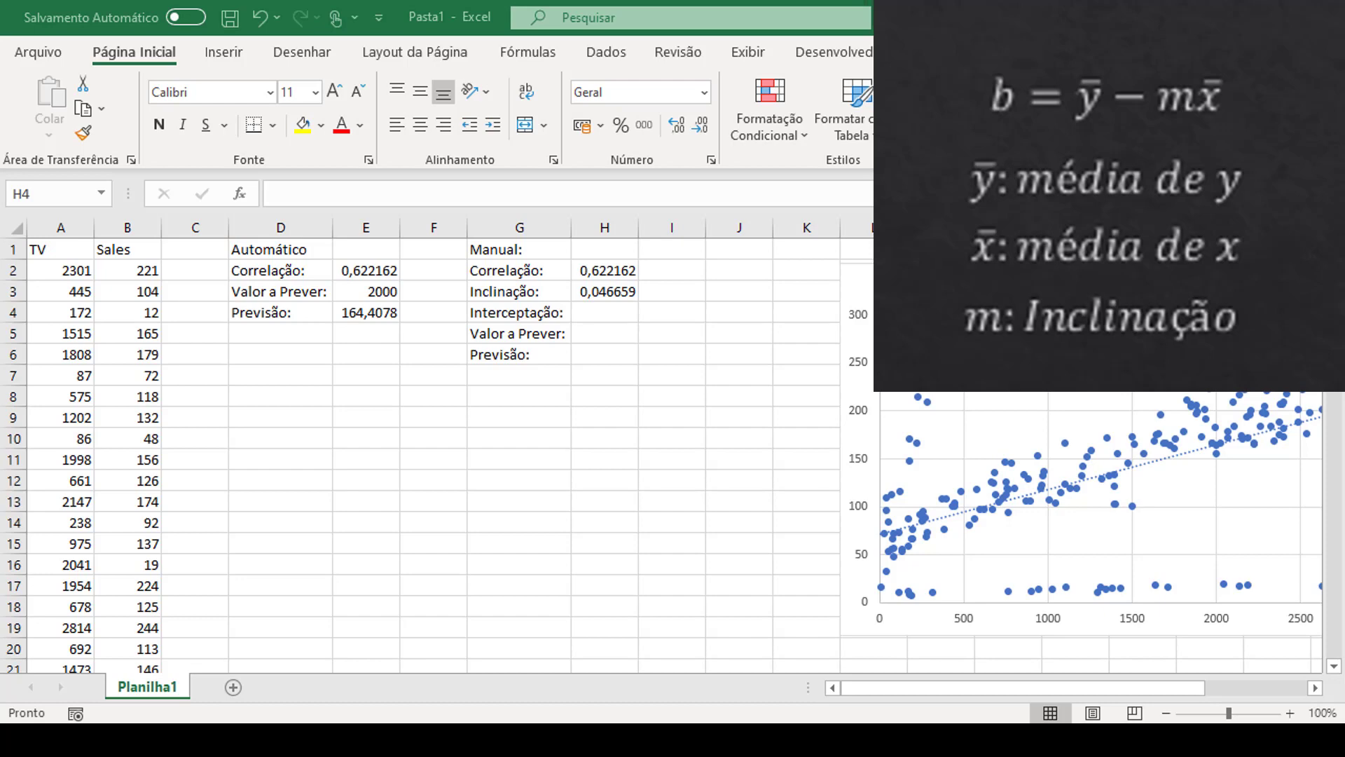
Step: Start the intercept formula in H4 with =MÉDIA(B:B)-
left_click(605, 313)
left_click(609, 312)
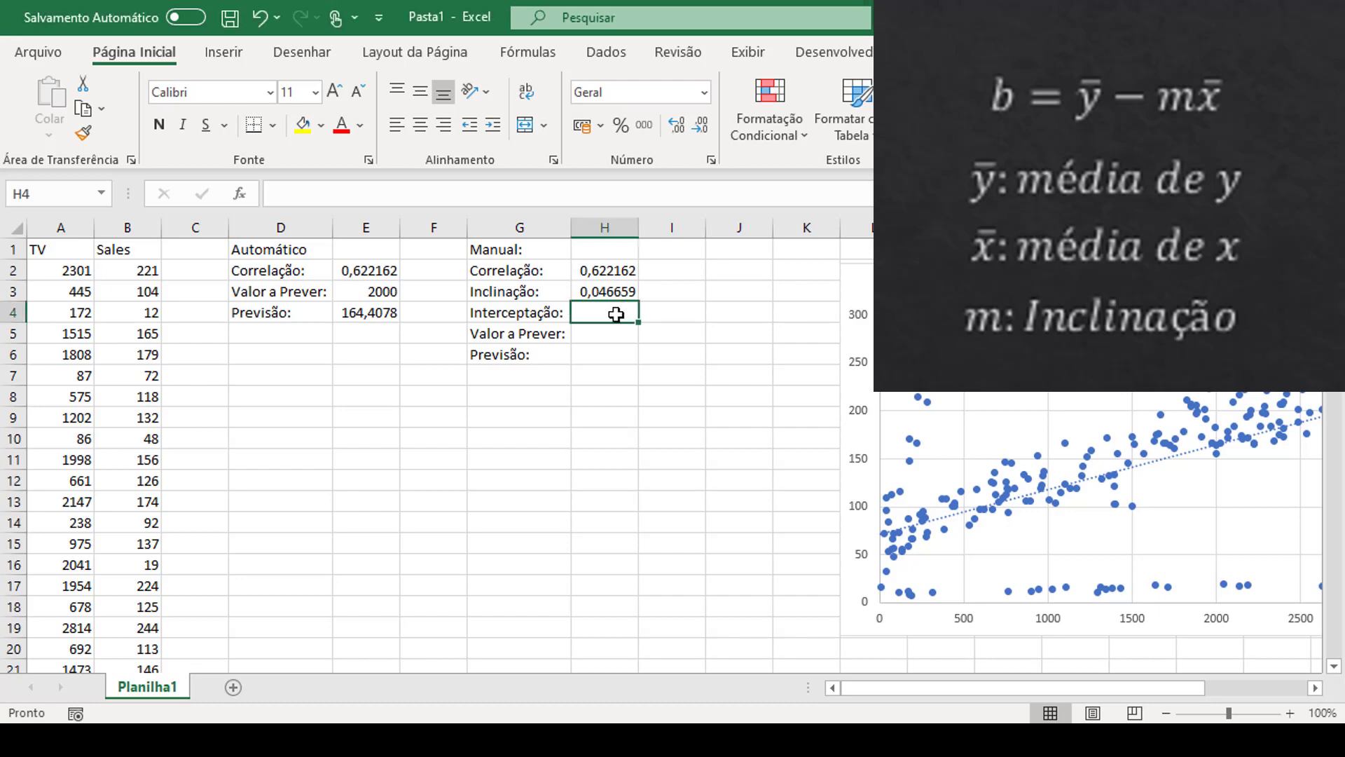
left_click(443, 193)
type("=")
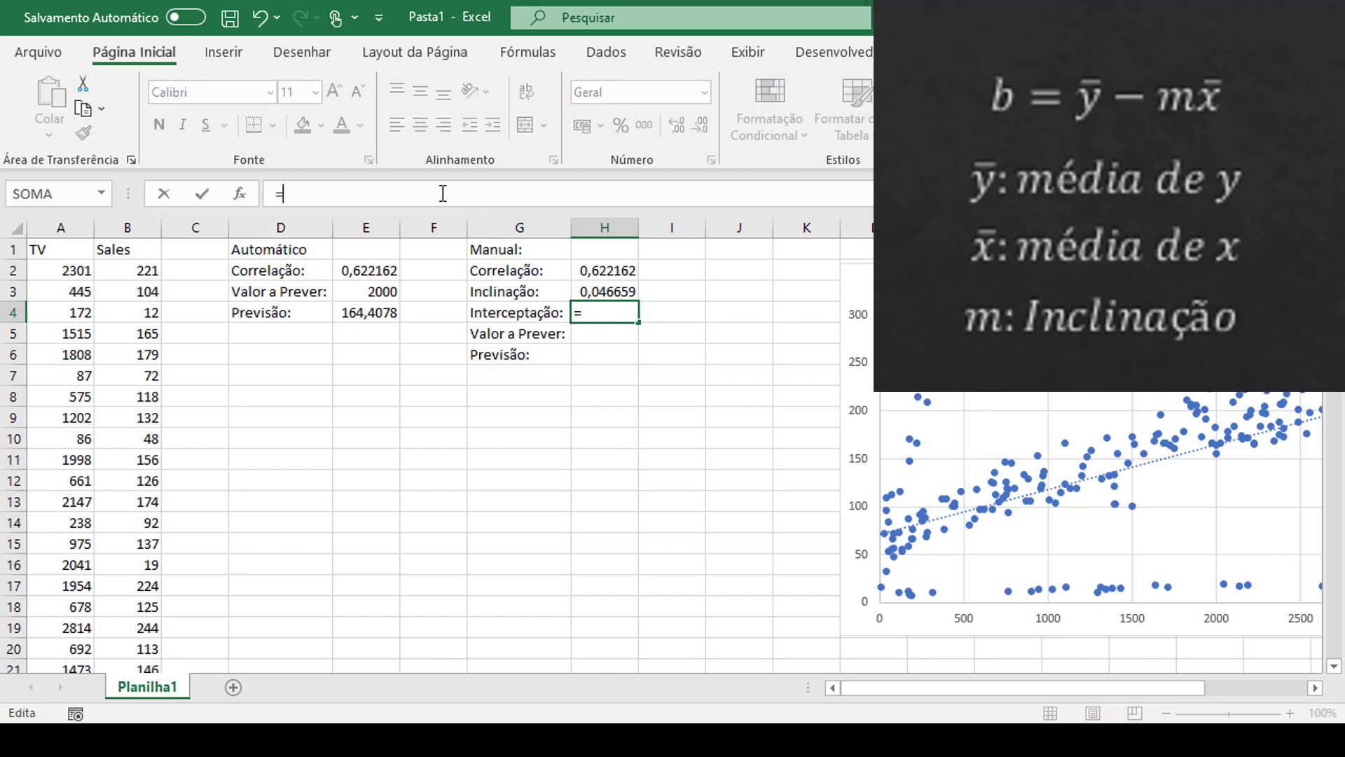
type("médi")
key("Tab")
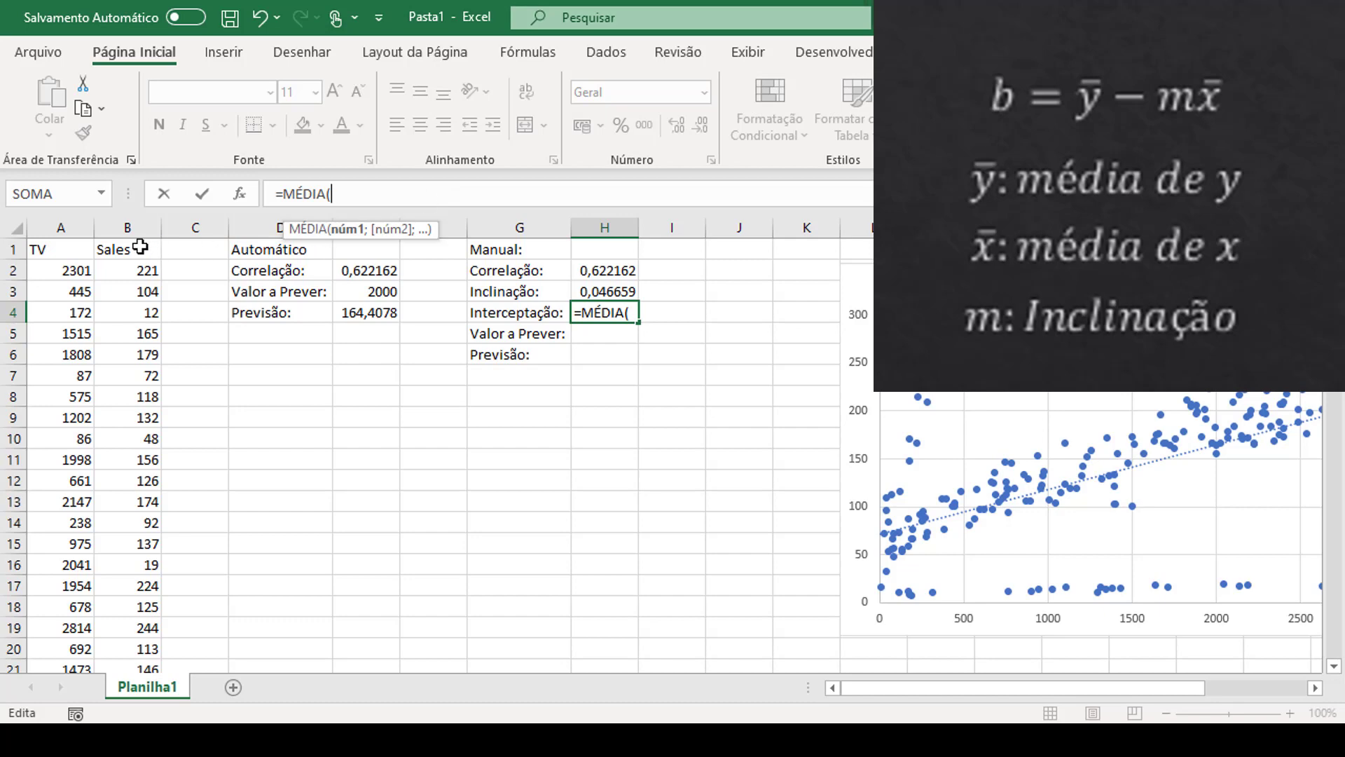
left_click(133, 231)
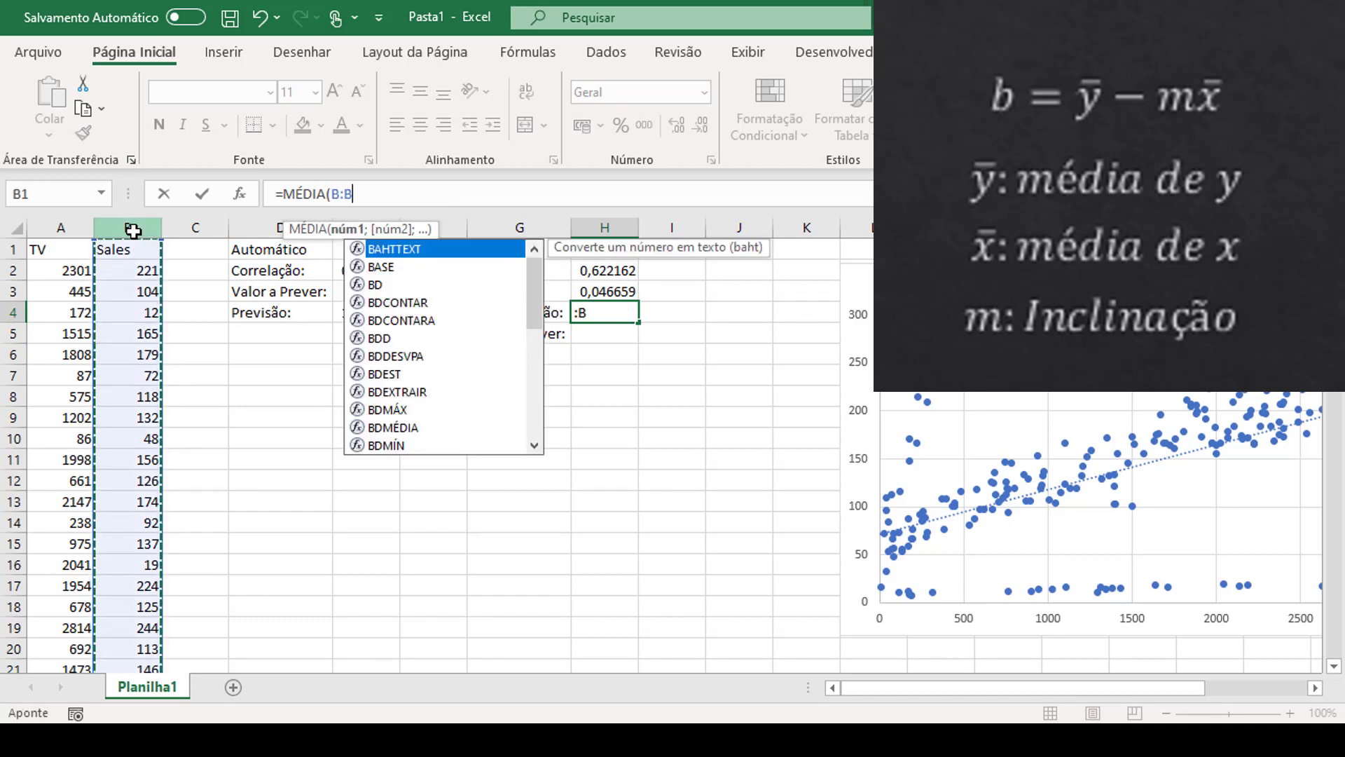
type(")")
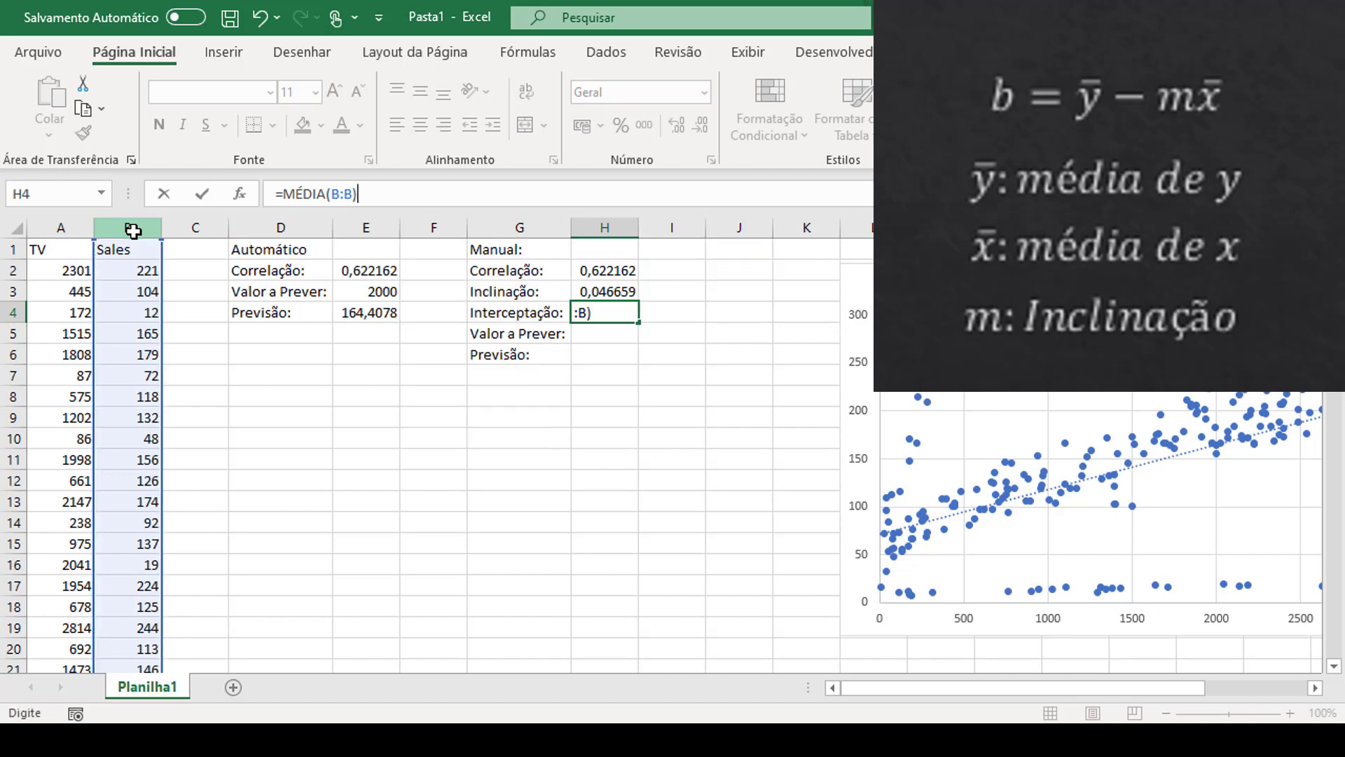
type("-")
Step: Append H3*MÉDIA(A:A) to the intercept formula and commit it
left_click(398, 196)
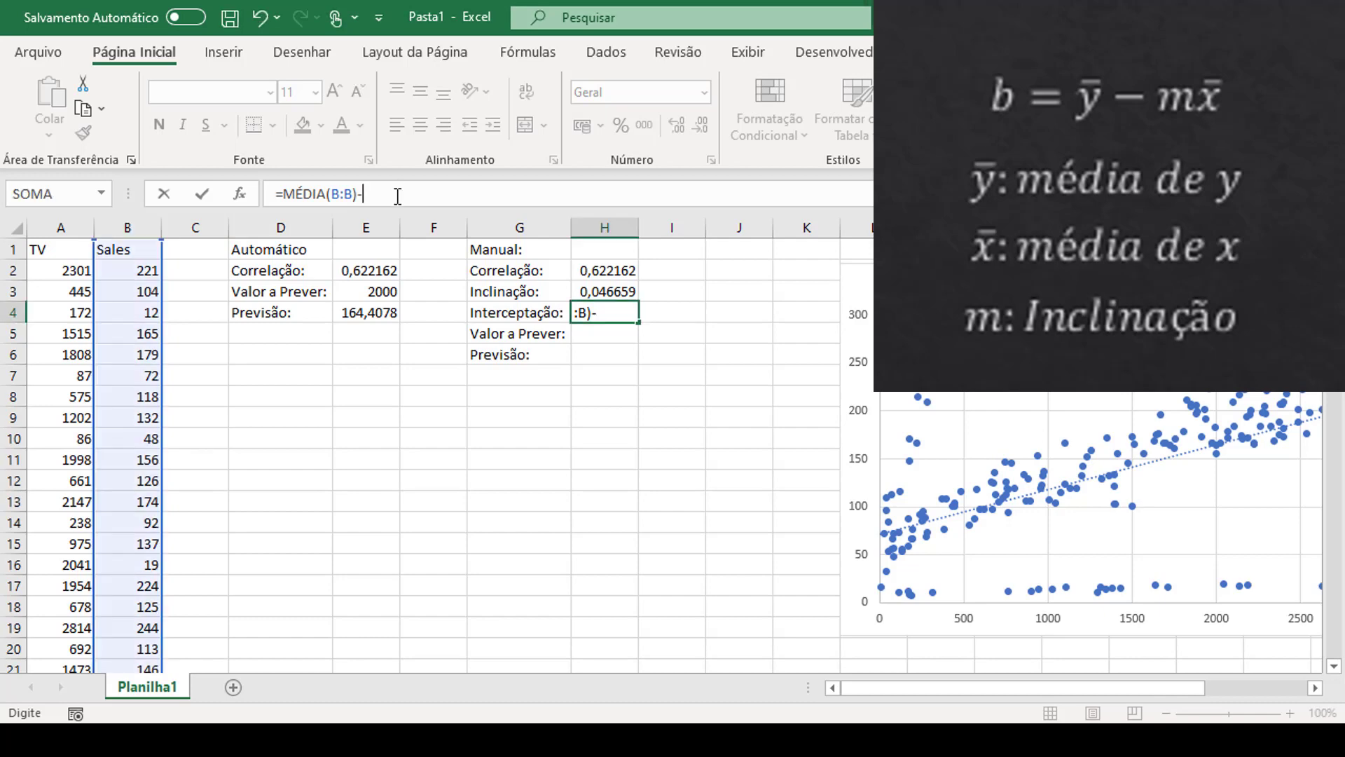
left_click(607, 291)
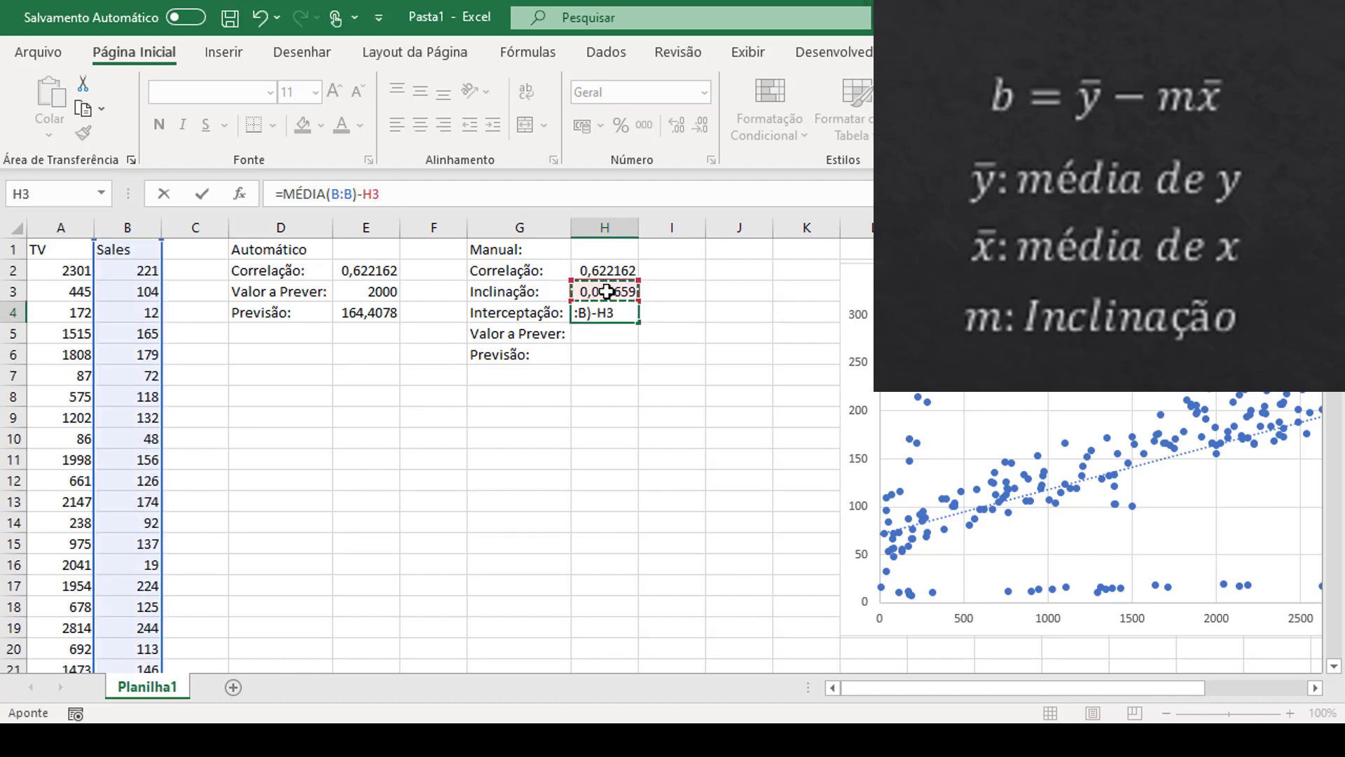
left_click(405, 193)
type("*")
type("me")
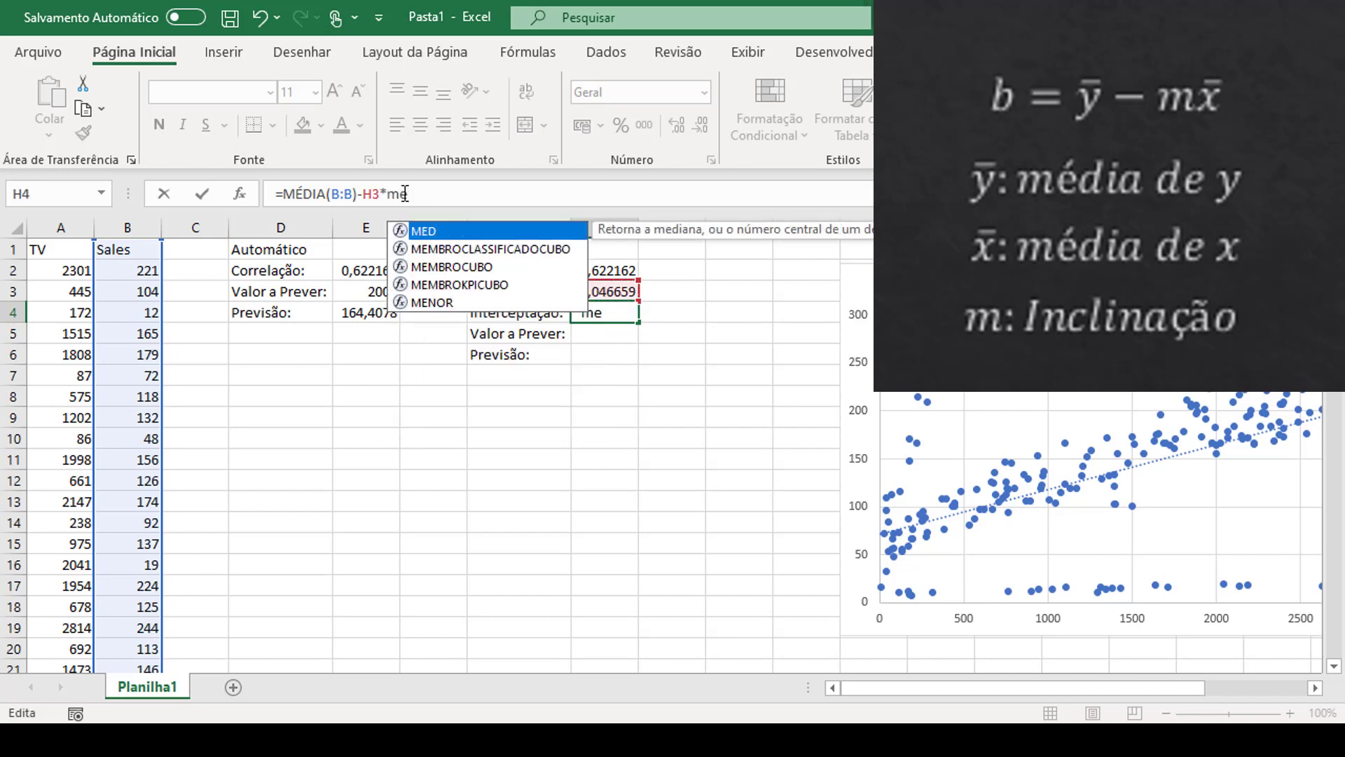
type("d")
key("BackSpace")
key("BackSpace")
type("é")
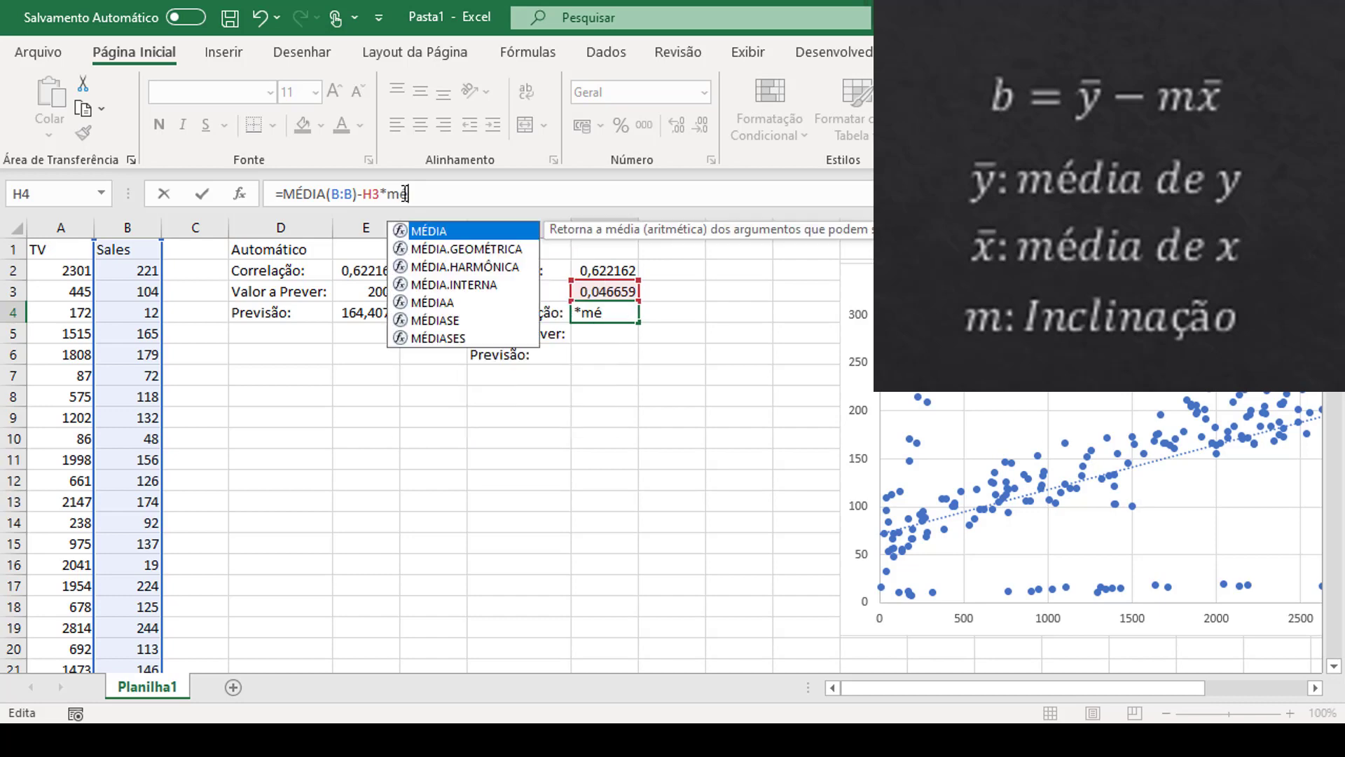
type("di")
key("Tab")
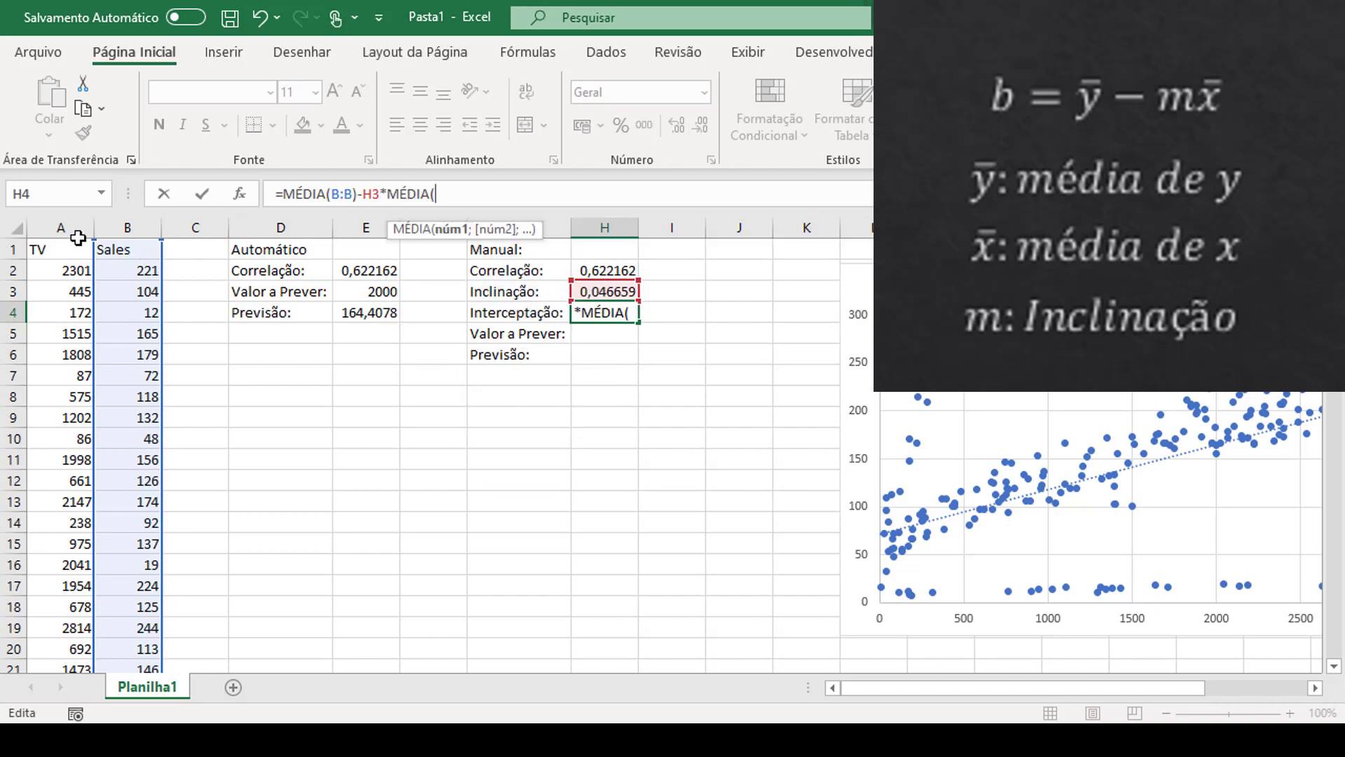
left_click(58, 229)
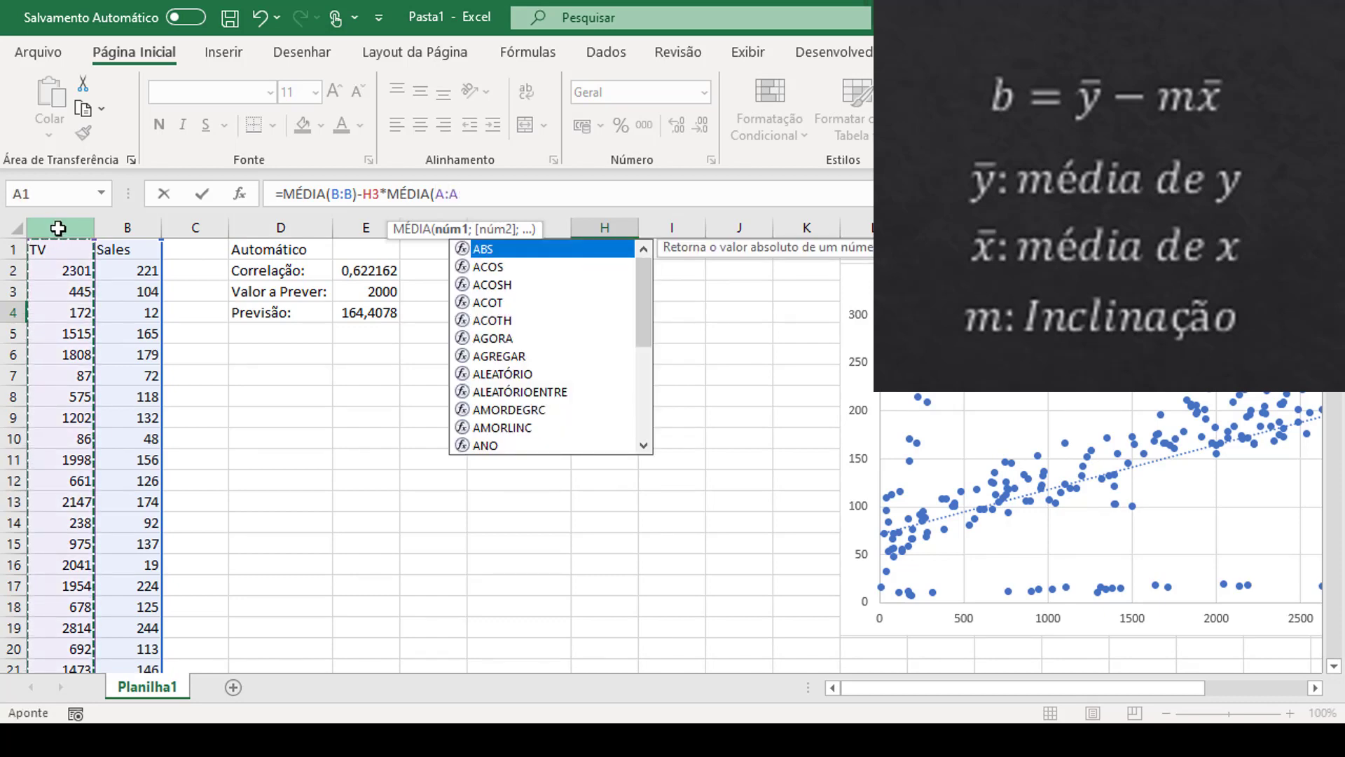
type(")")
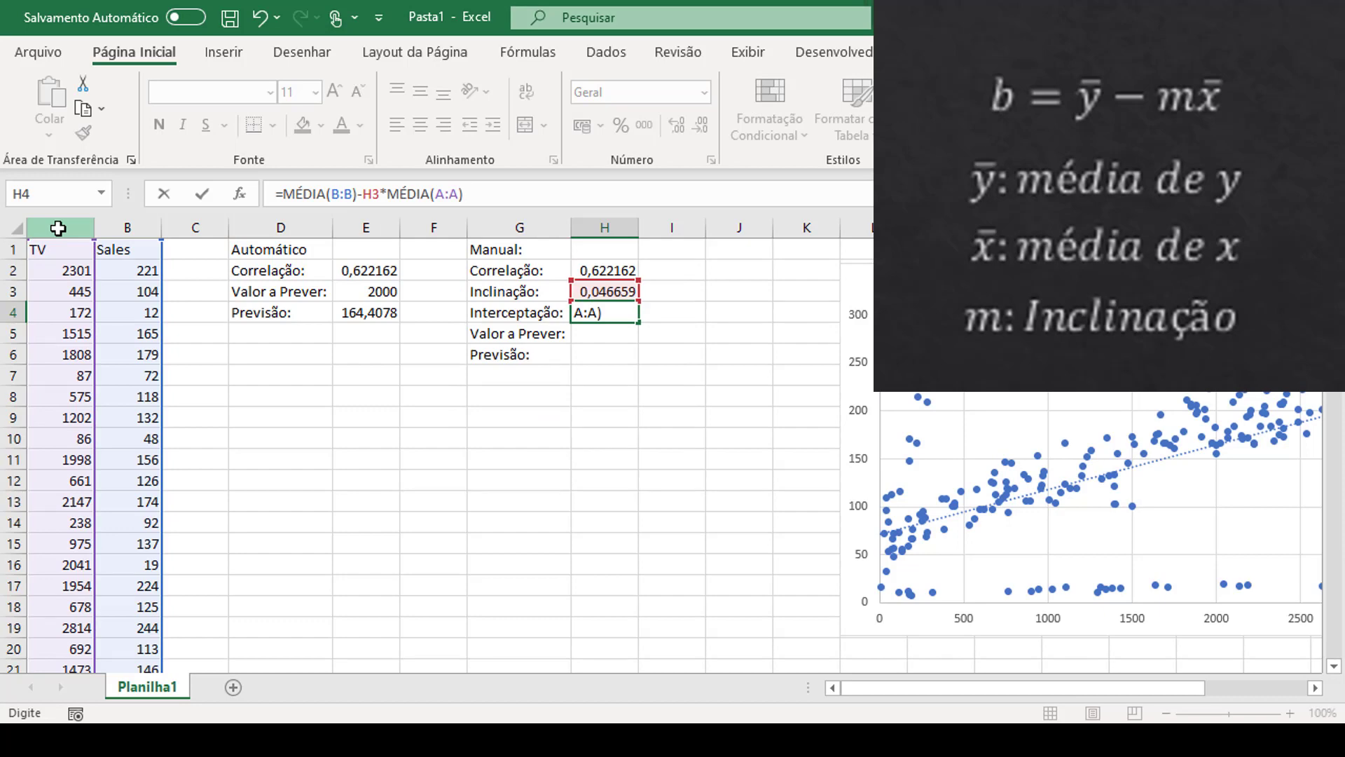
key("ctrl+Return")
Step: Wrap H3*MÉDIA(A:A) in parentheses so H4 returns 71,08948
key("Left")
key("Left")
key("Right")
key("Right")
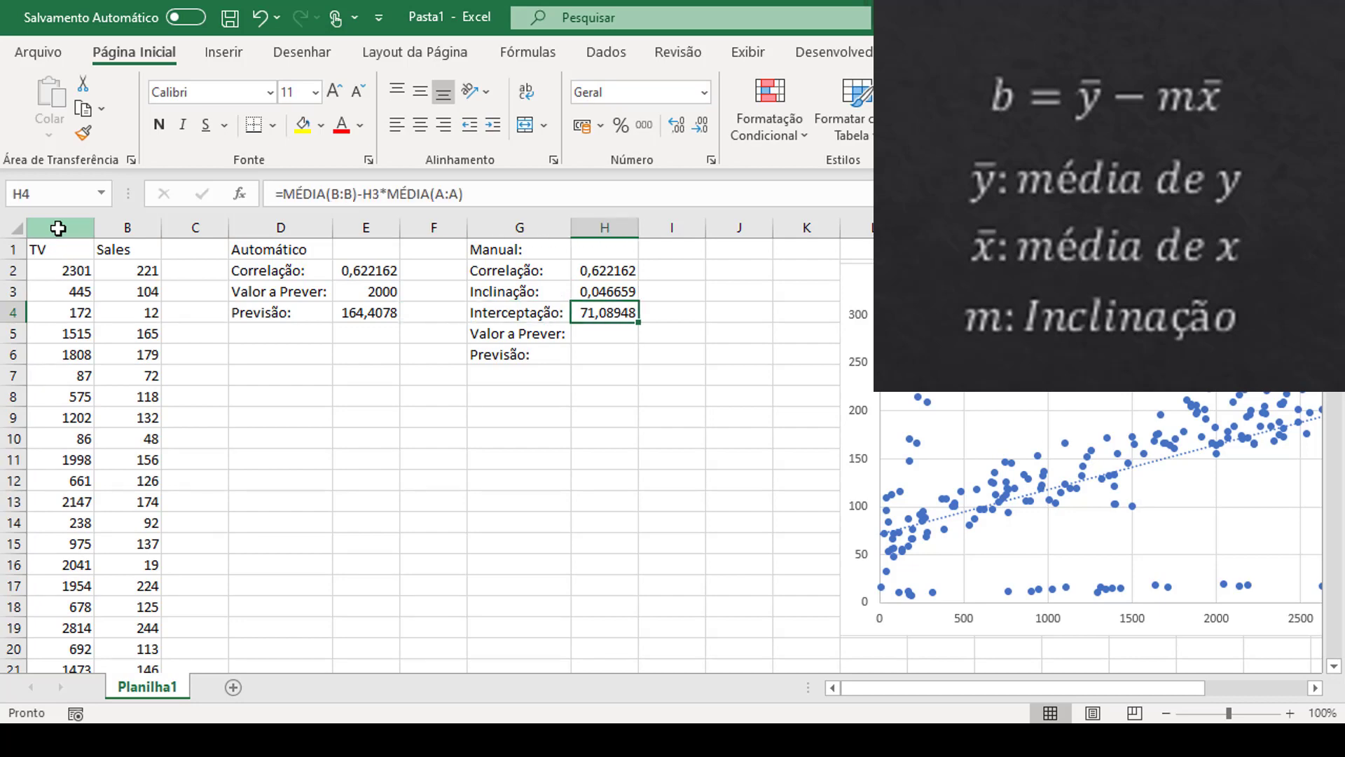
left_click(363, 197)
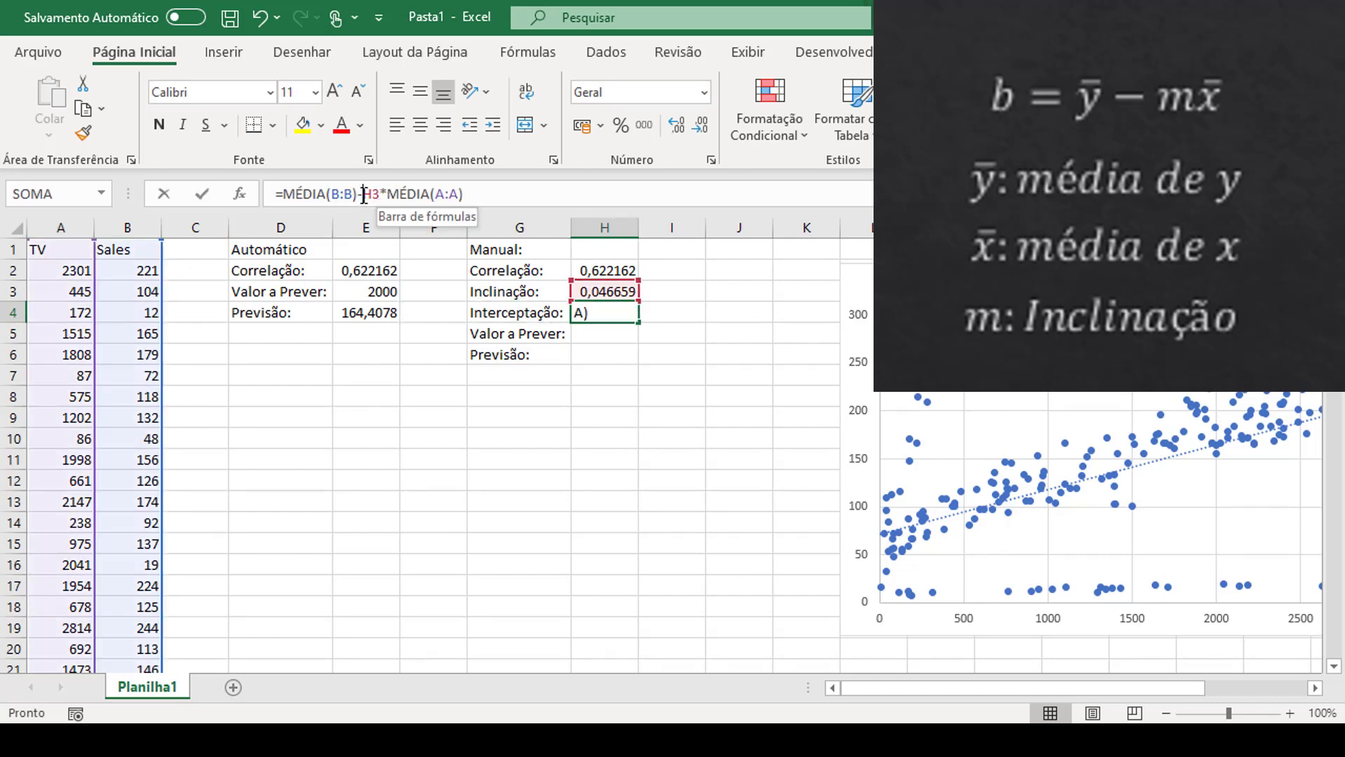
type("(")
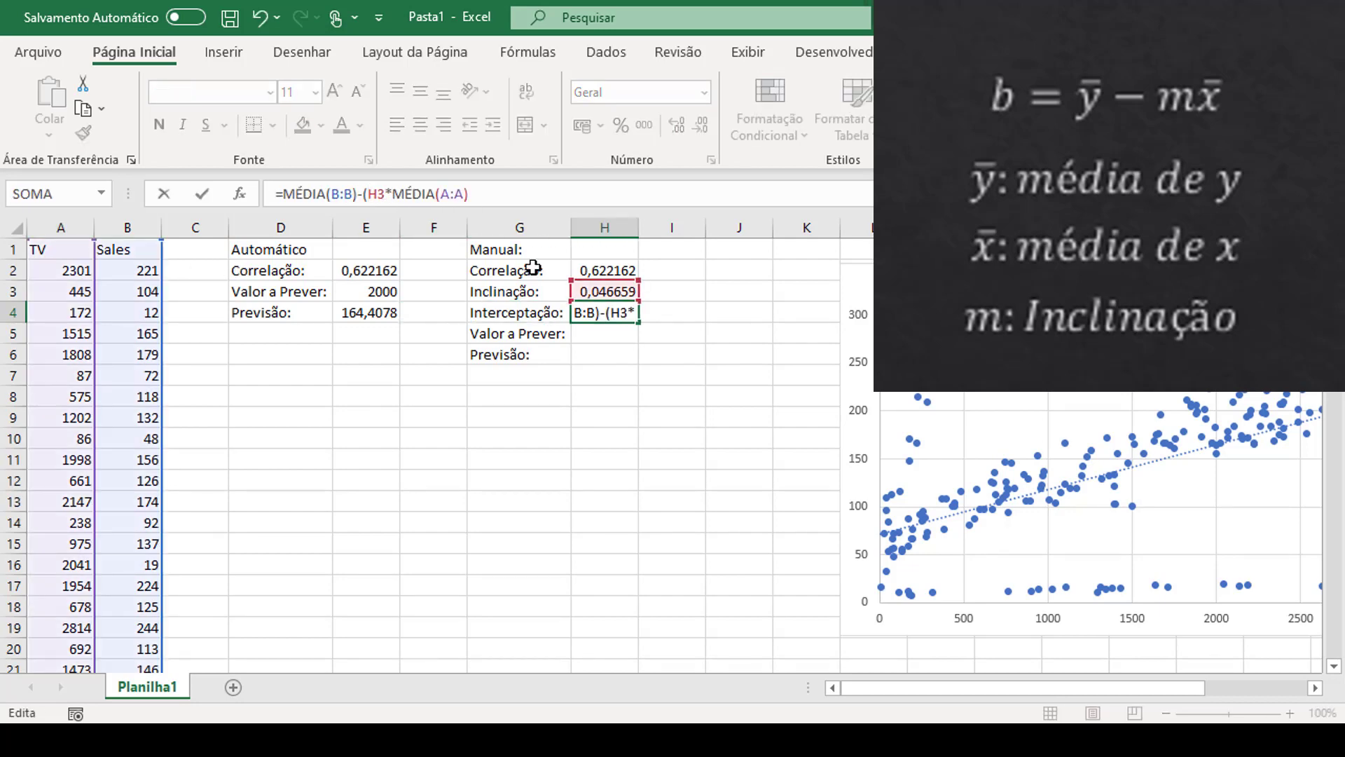
key("End")
type(")")
key("Return")
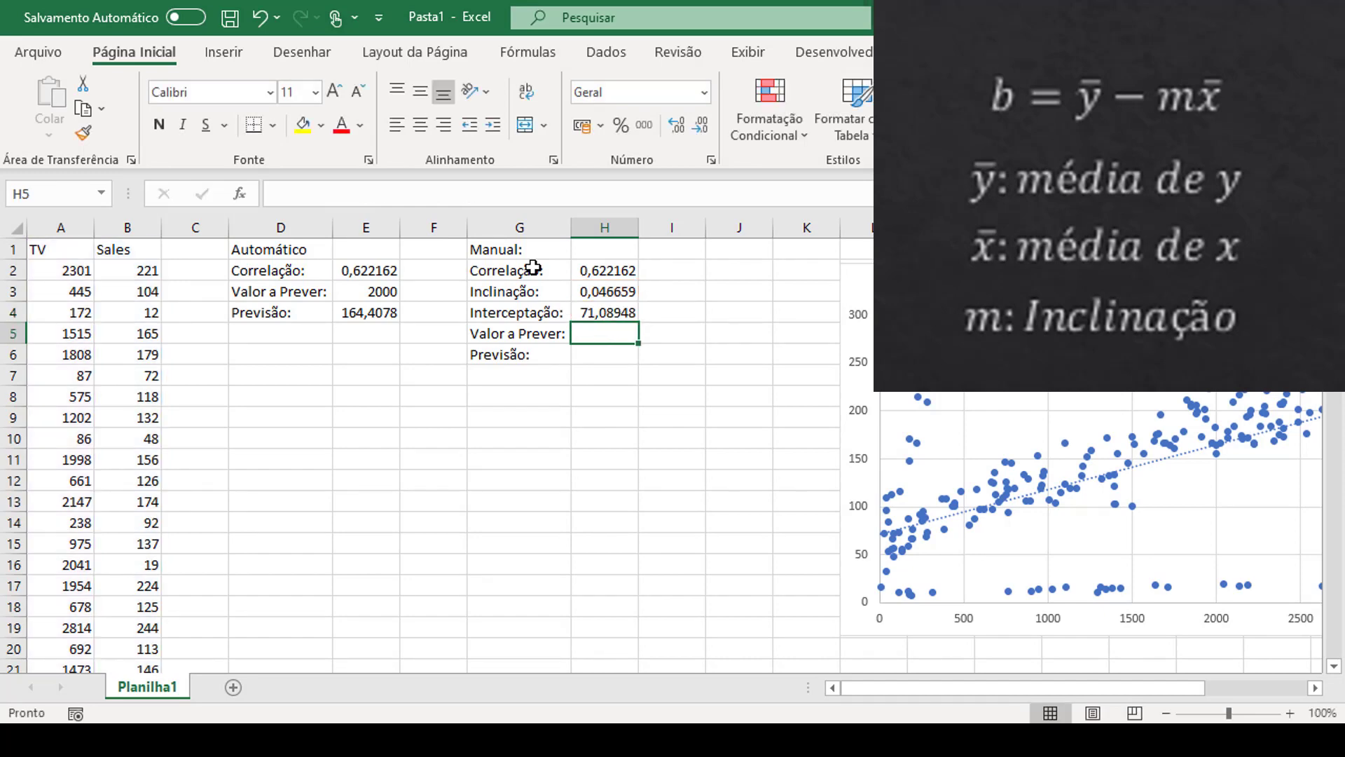
key("Up")
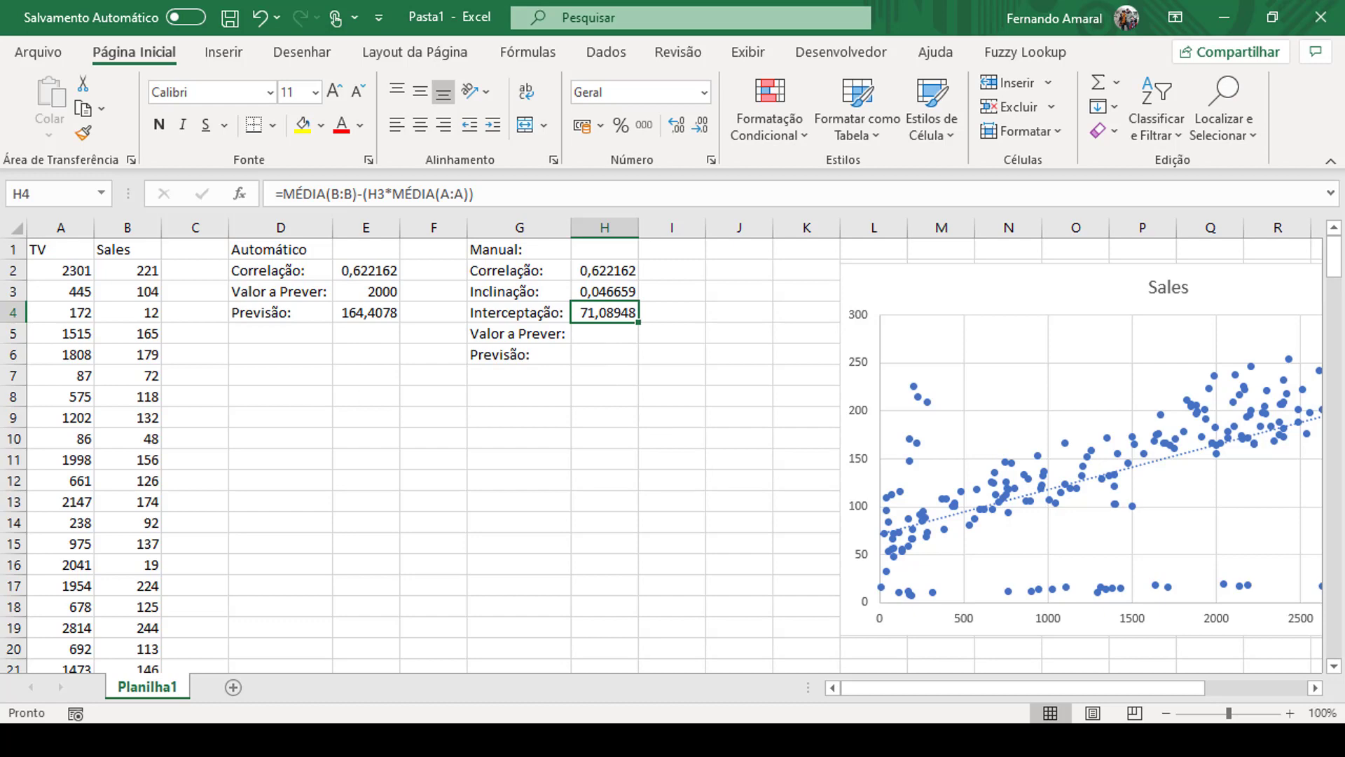
Step: Enter 2000 as the manual value to predict in H5 and compare it with E3
left_click(603, 335)
type("2000")
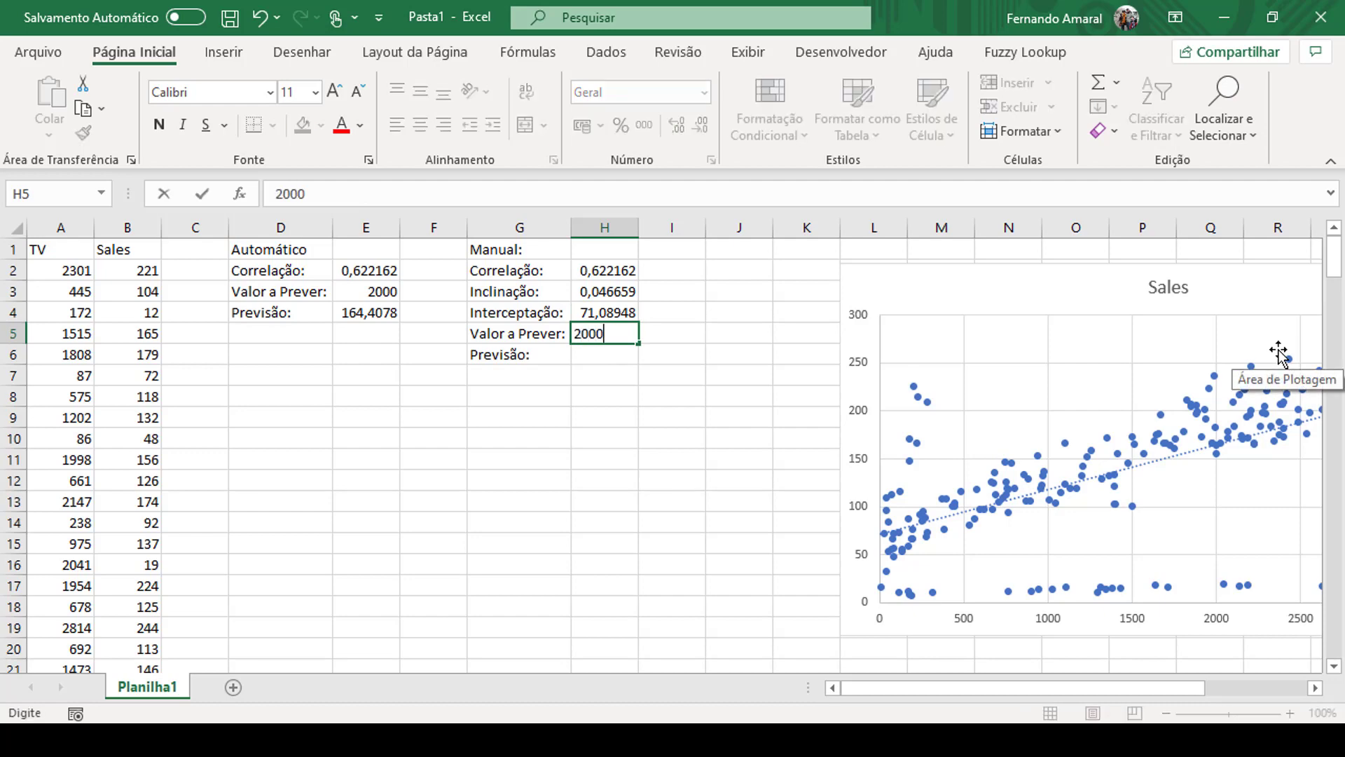
key("Return")
left_click(594, 333)
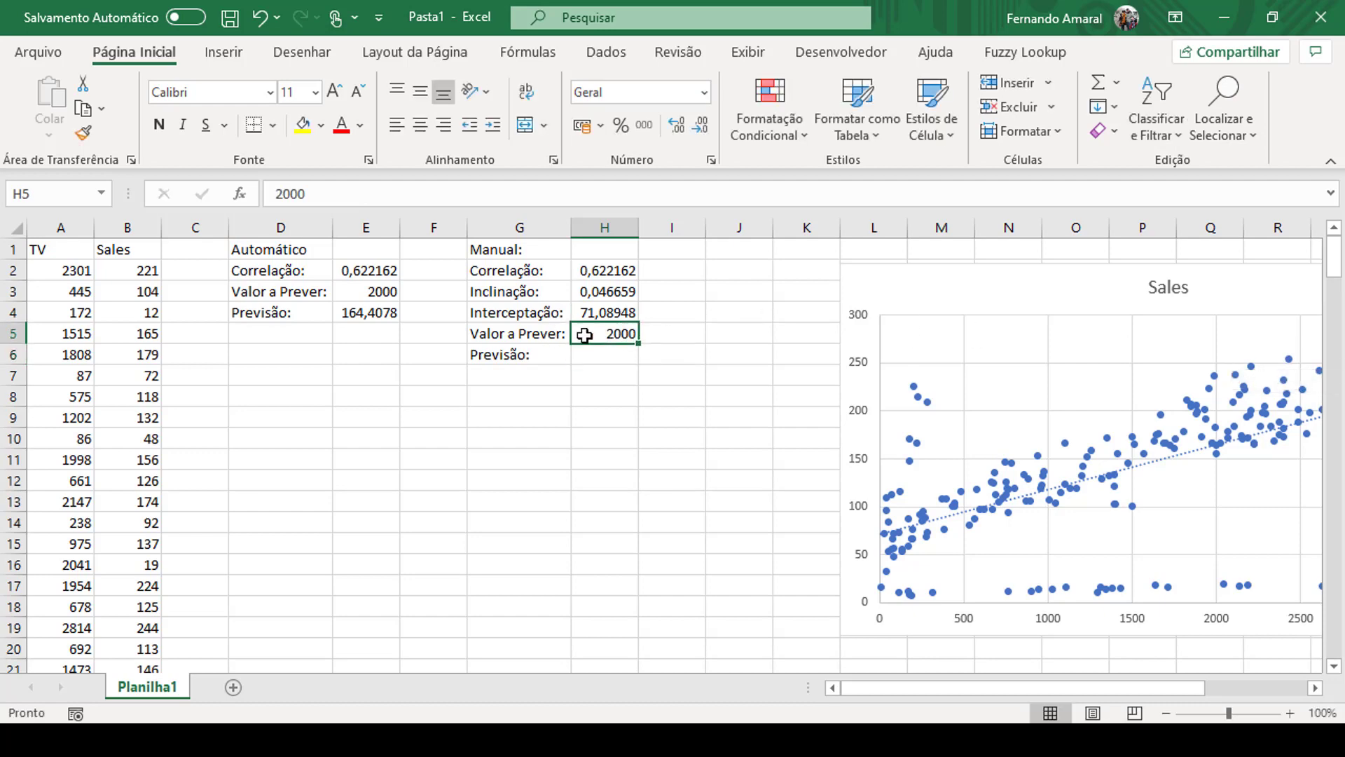
left_click(358, 291)
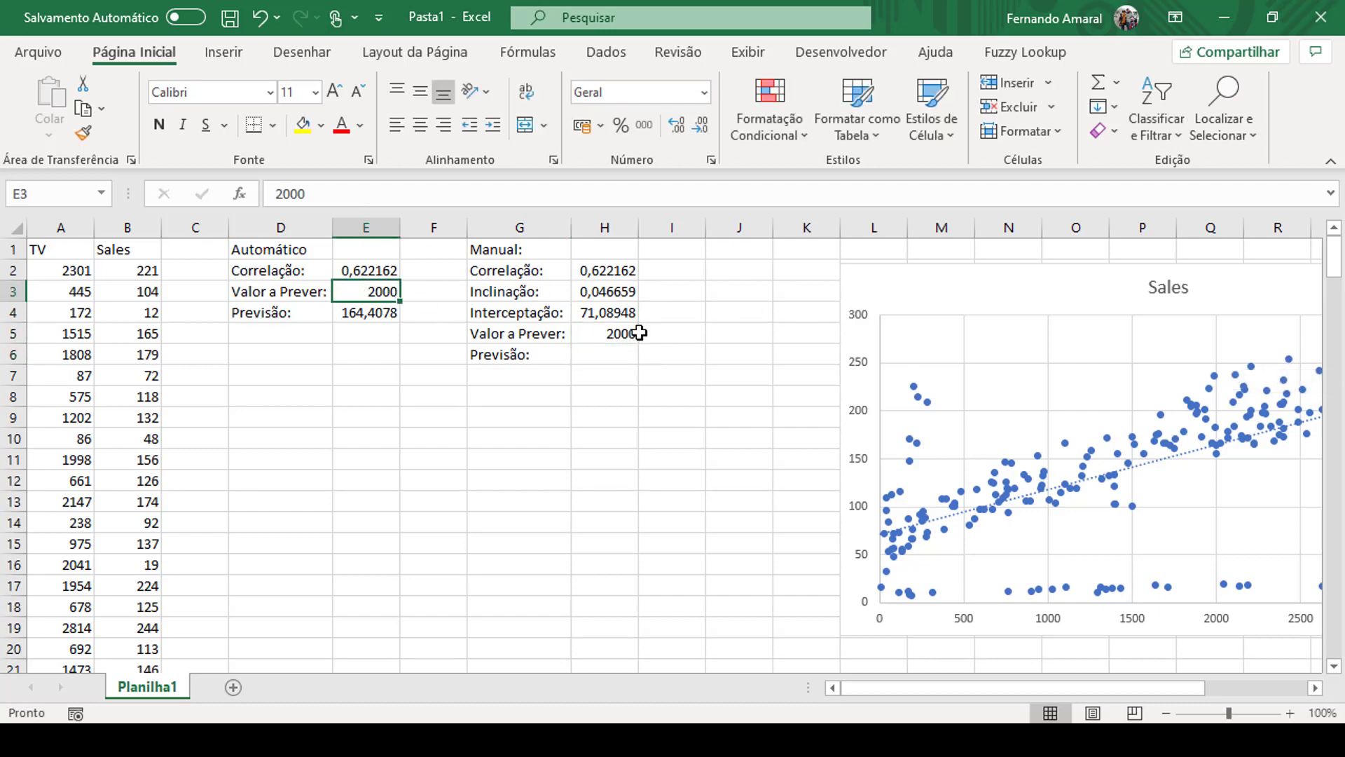
left_click(607, 355)
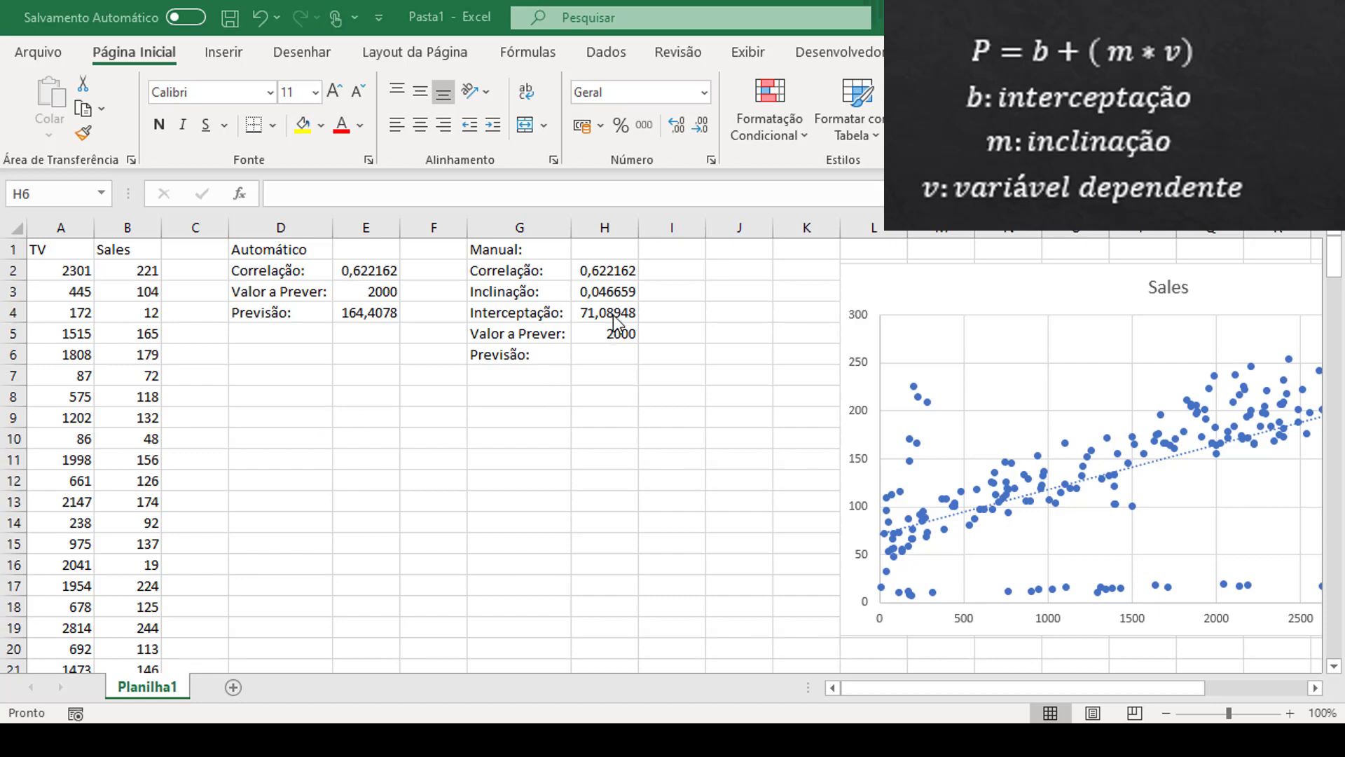
Step: Review the intercept, slope and value-to-predict formulas in H4, H3 and H5
left_click(591, 313)
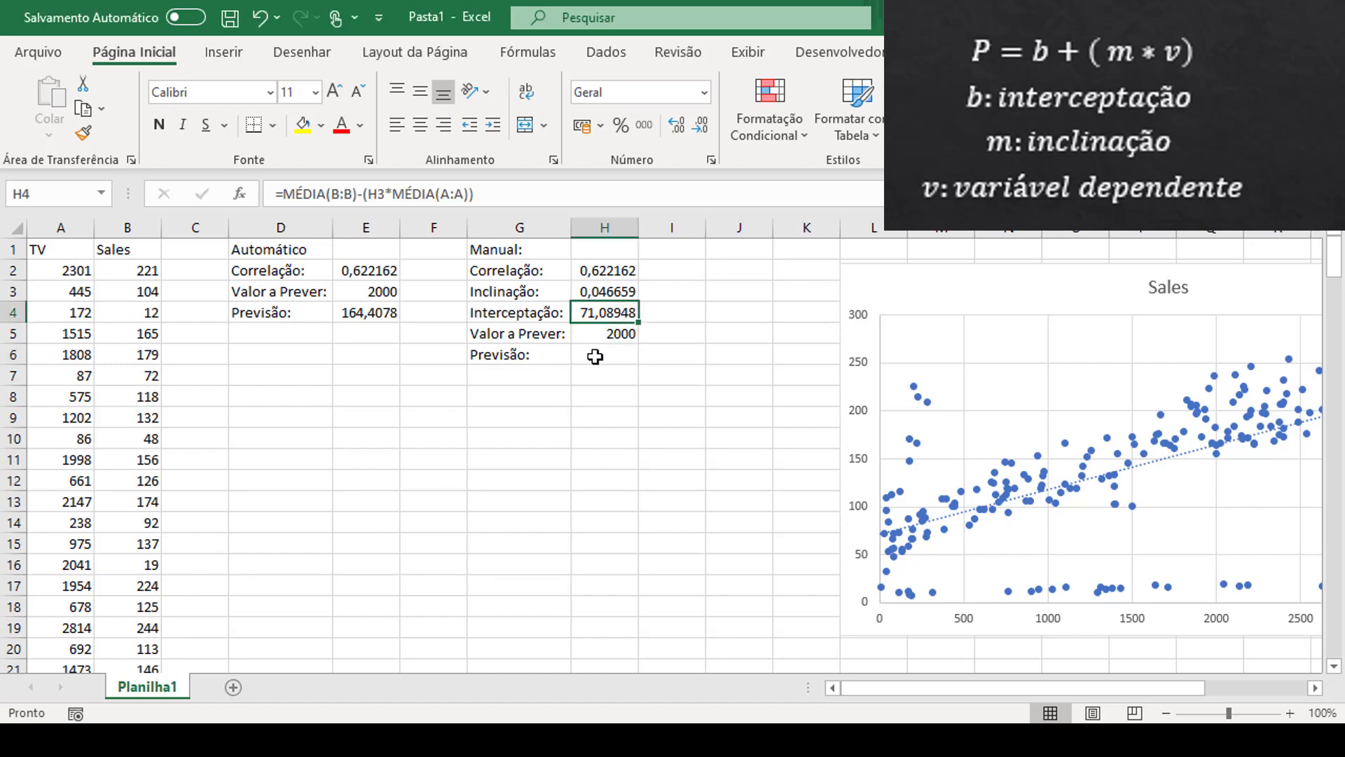
left_click(604, 288)
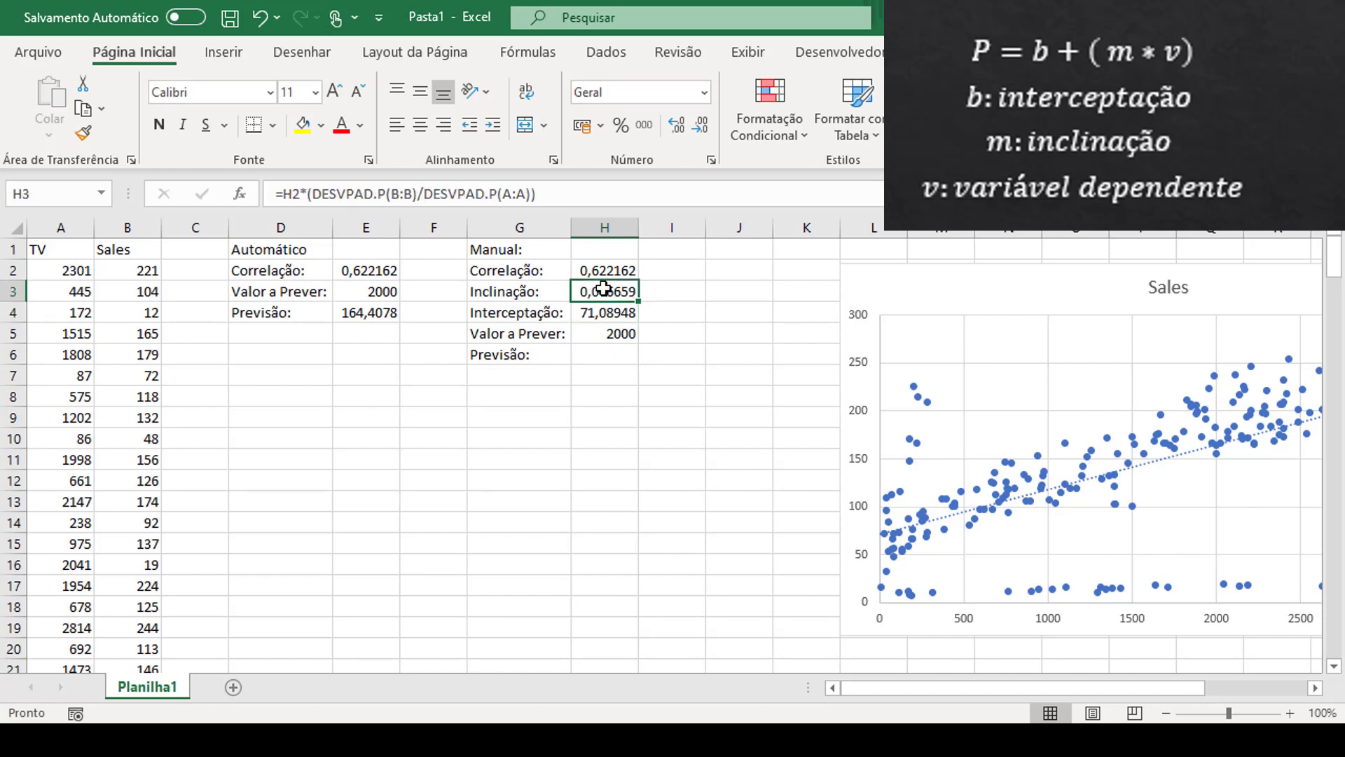
left_click(593, 336)
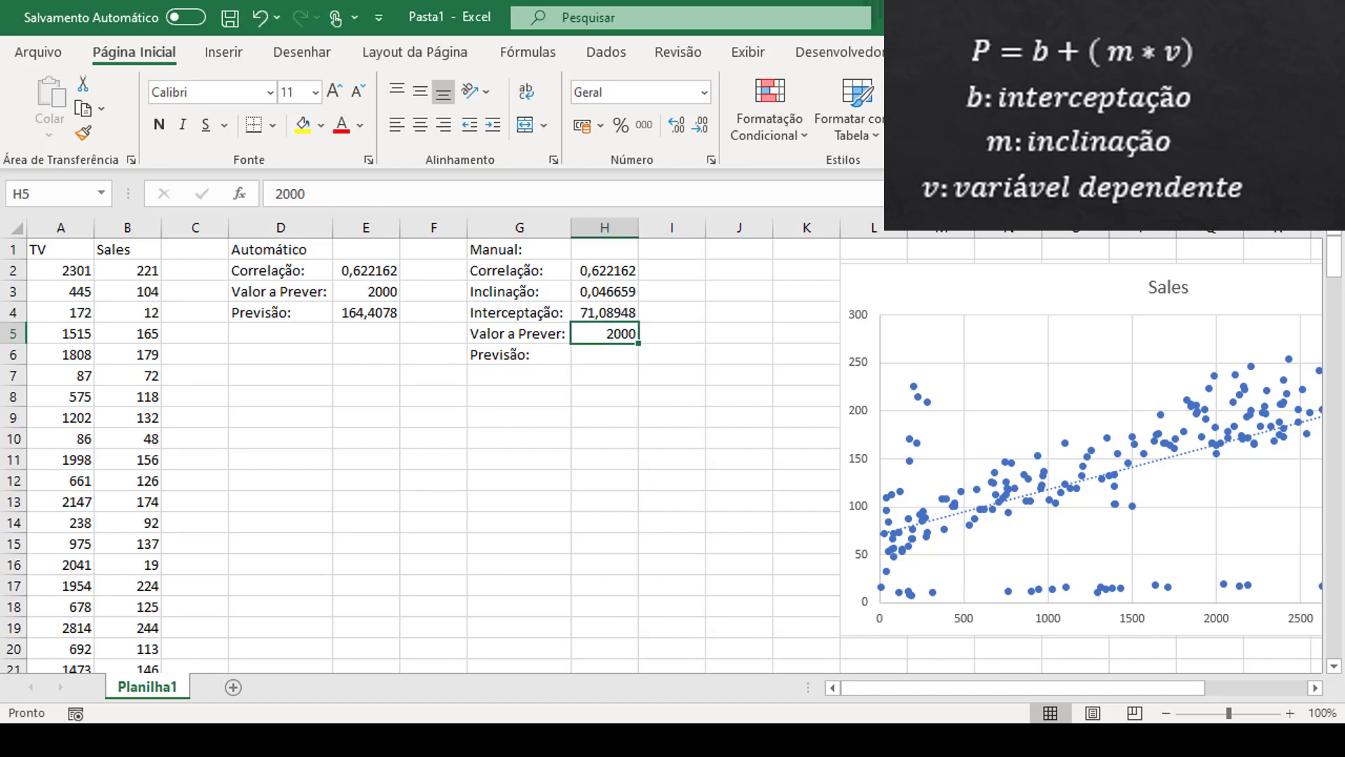
left_click(604, 355)
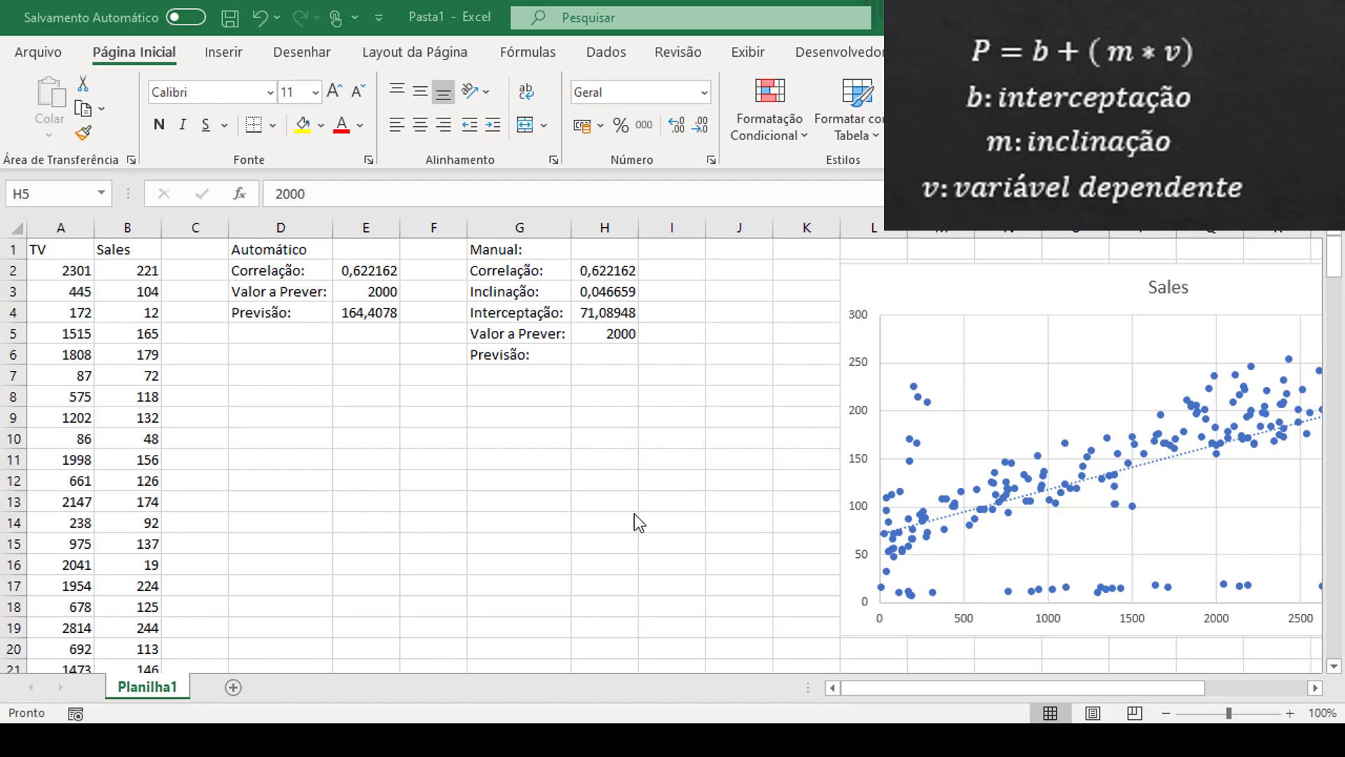
left_click(604, 353)
Step: Enter the forecast formula =H4+(H3+H5) in H6, which returns 2071,136
left_click(389, 195)
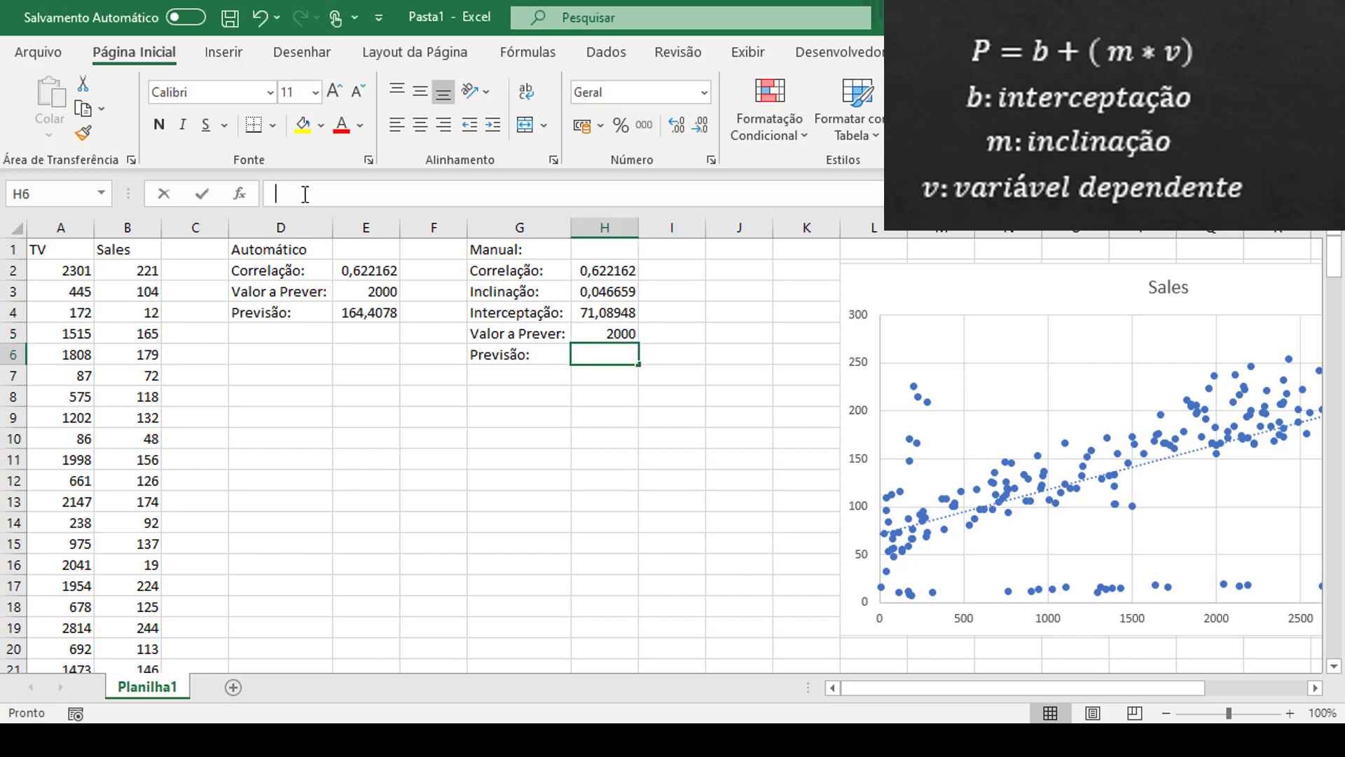
type("=")
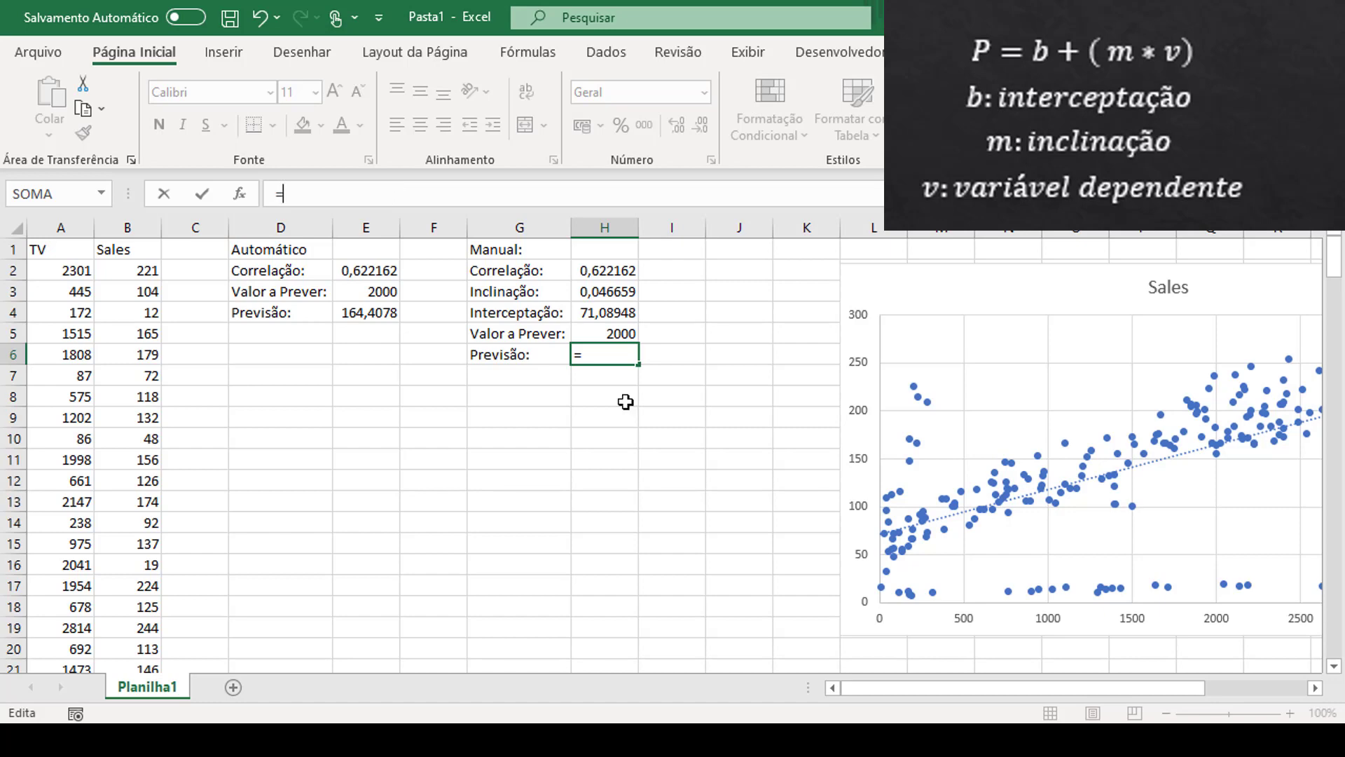
left_click(623, 312)
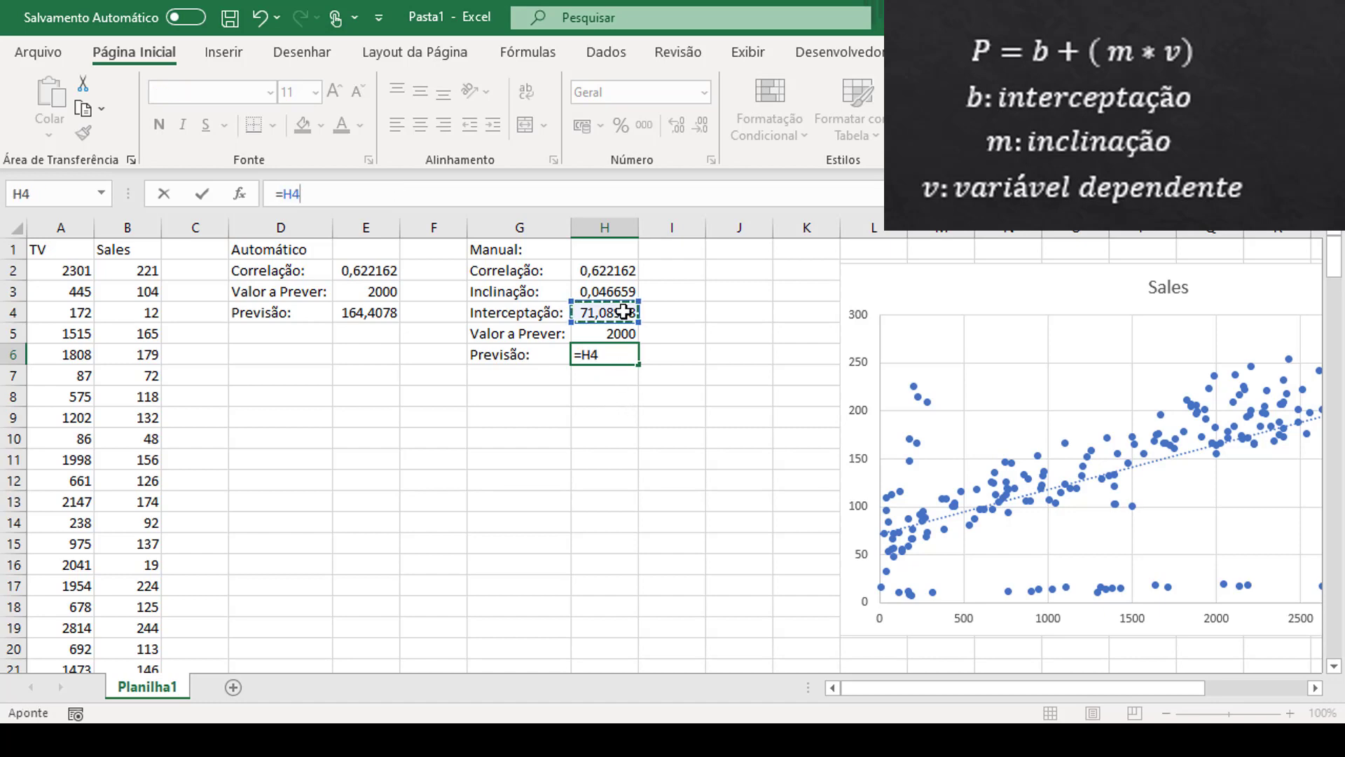
type("+")
type("(")
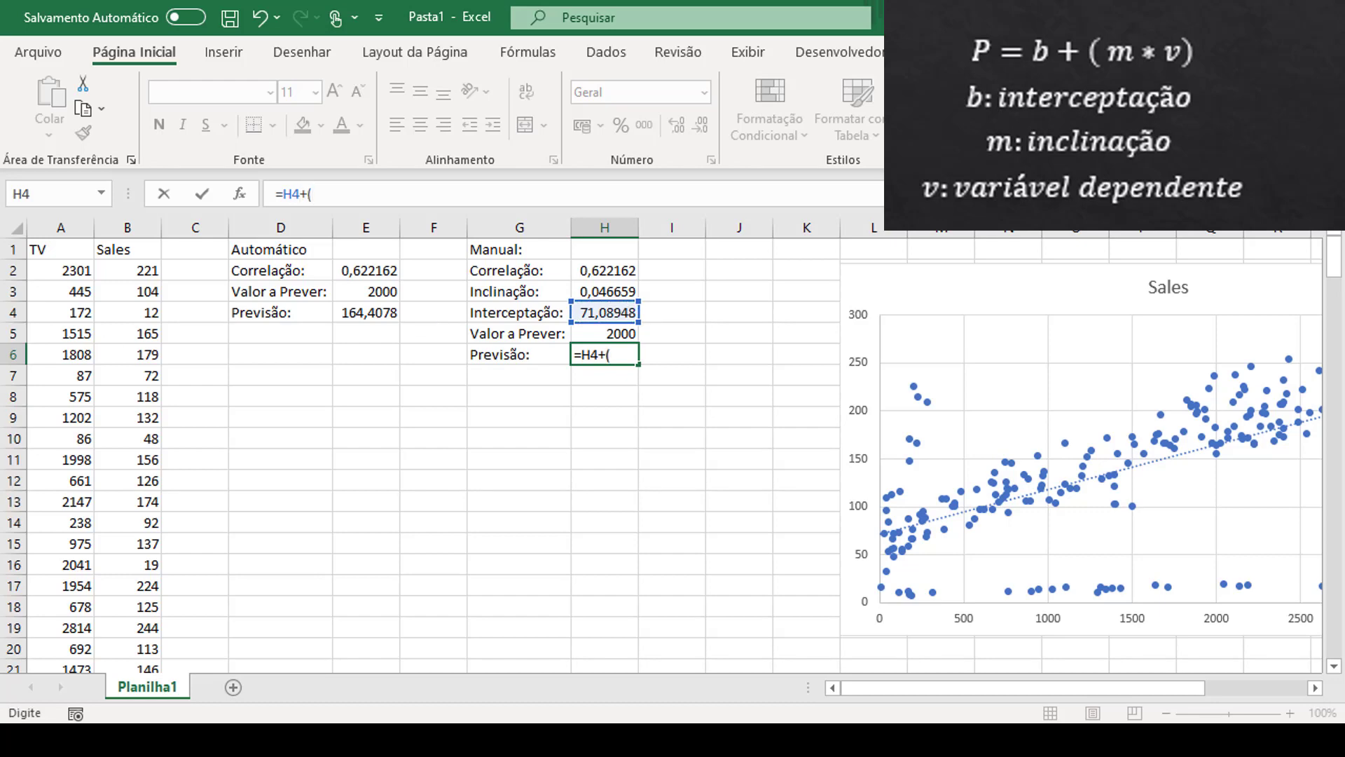
left_click(614, 291)
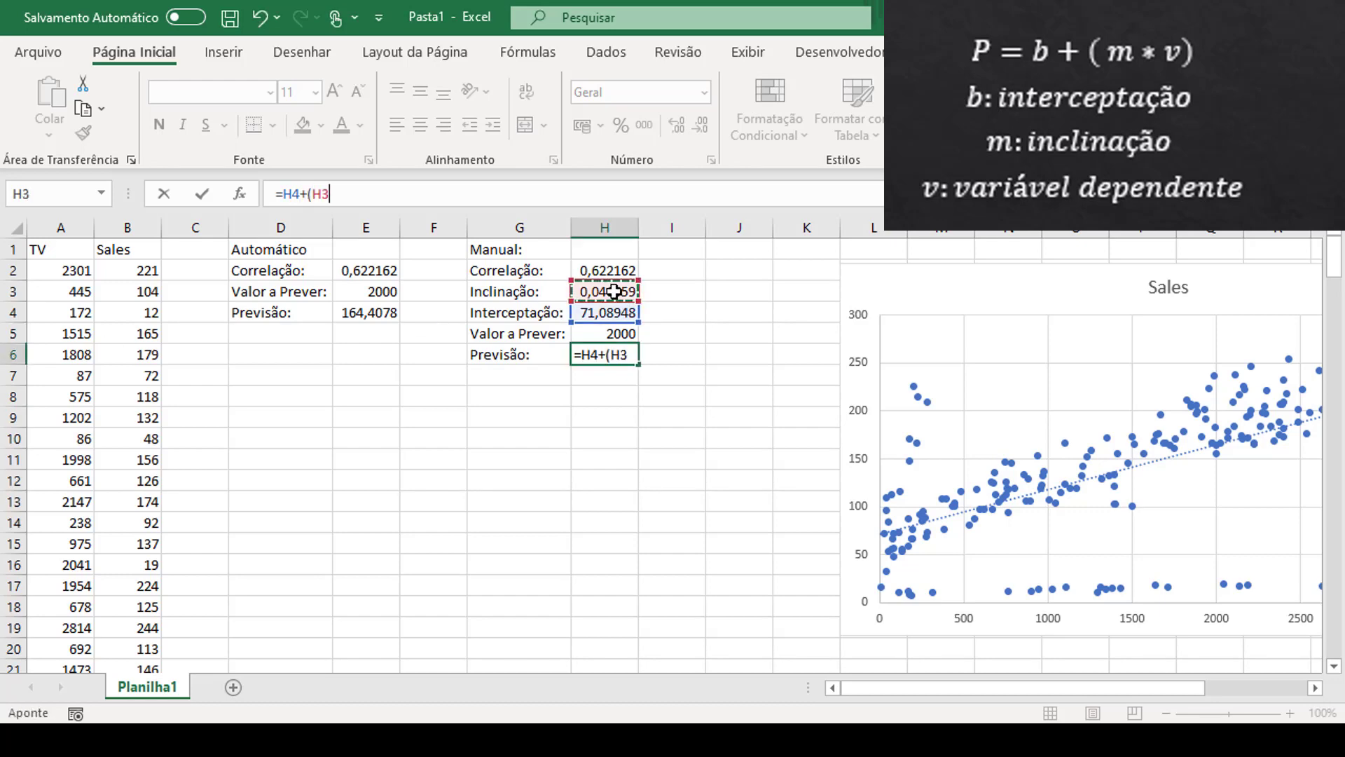
type("+")
left_click(600, 334)
type(")")
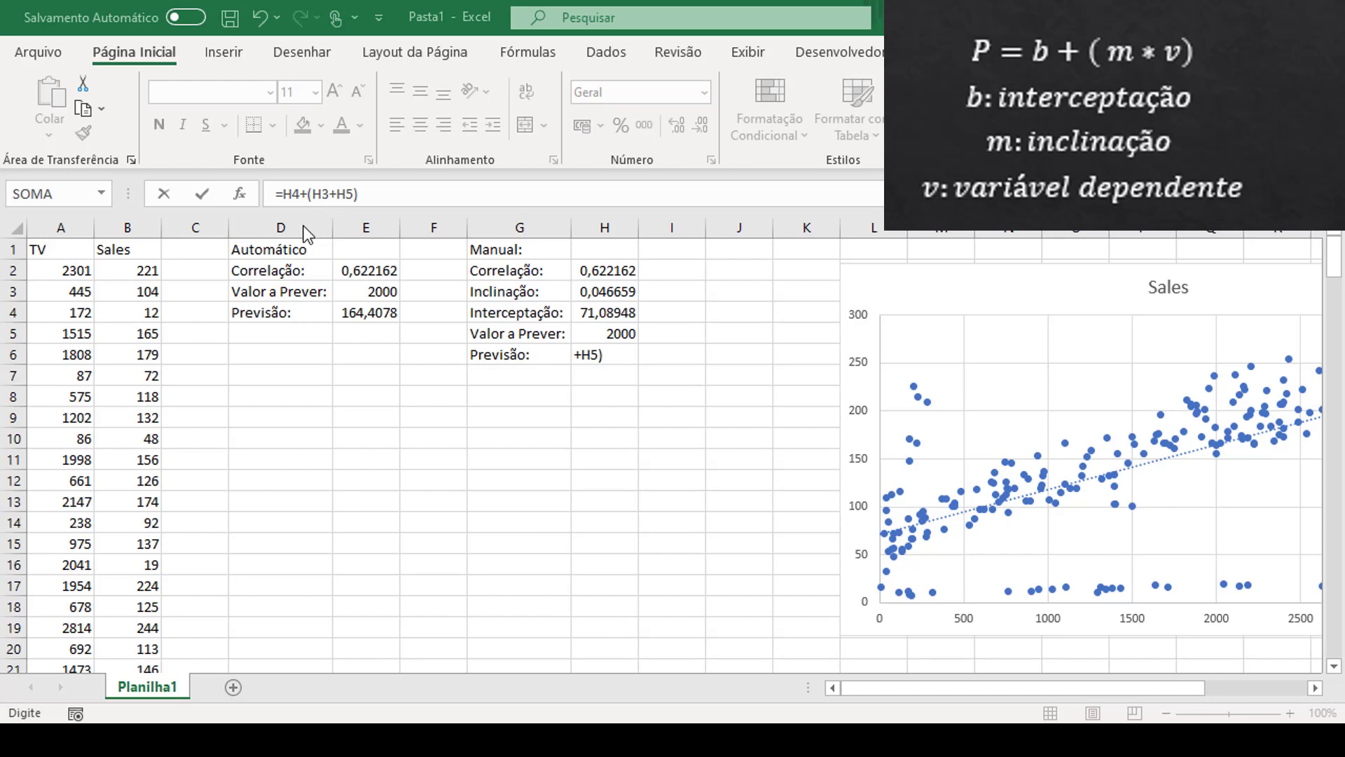
left_click(464, 201)
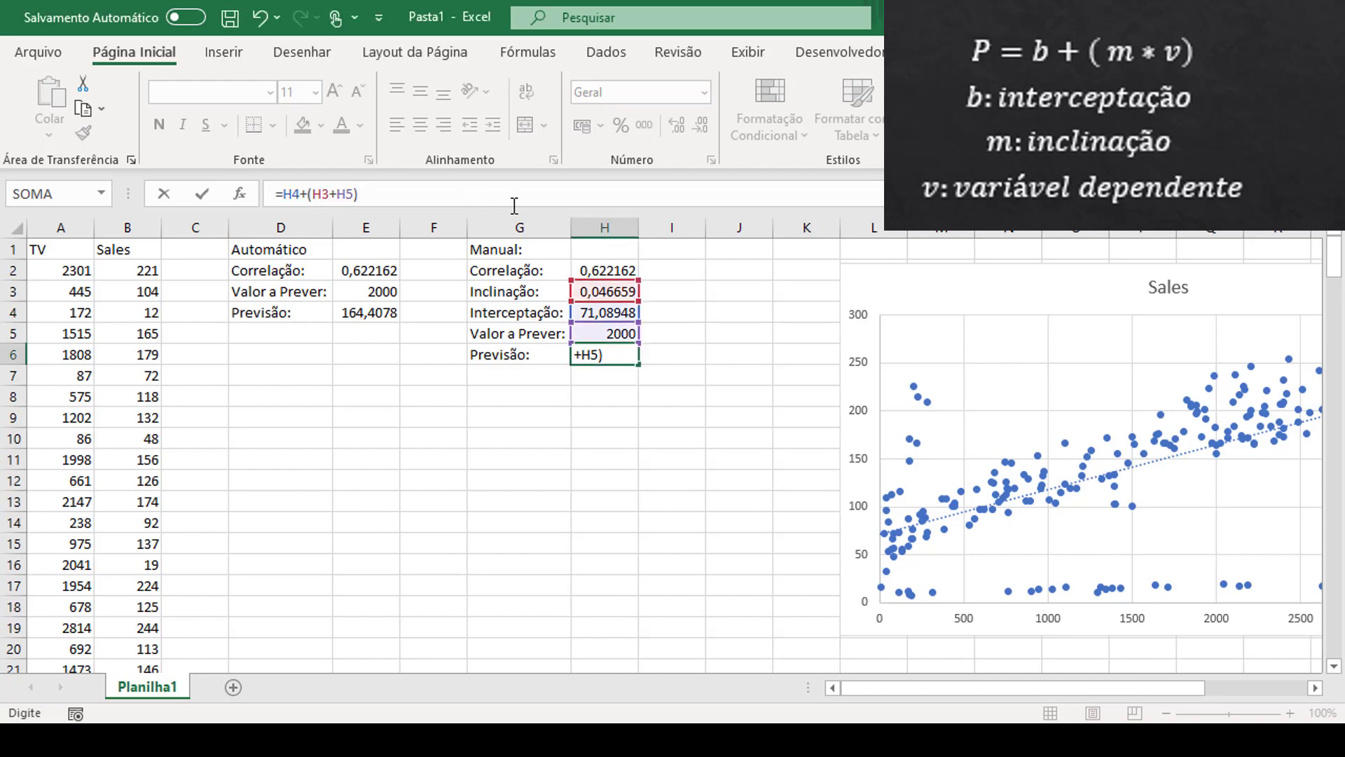
key("Return")
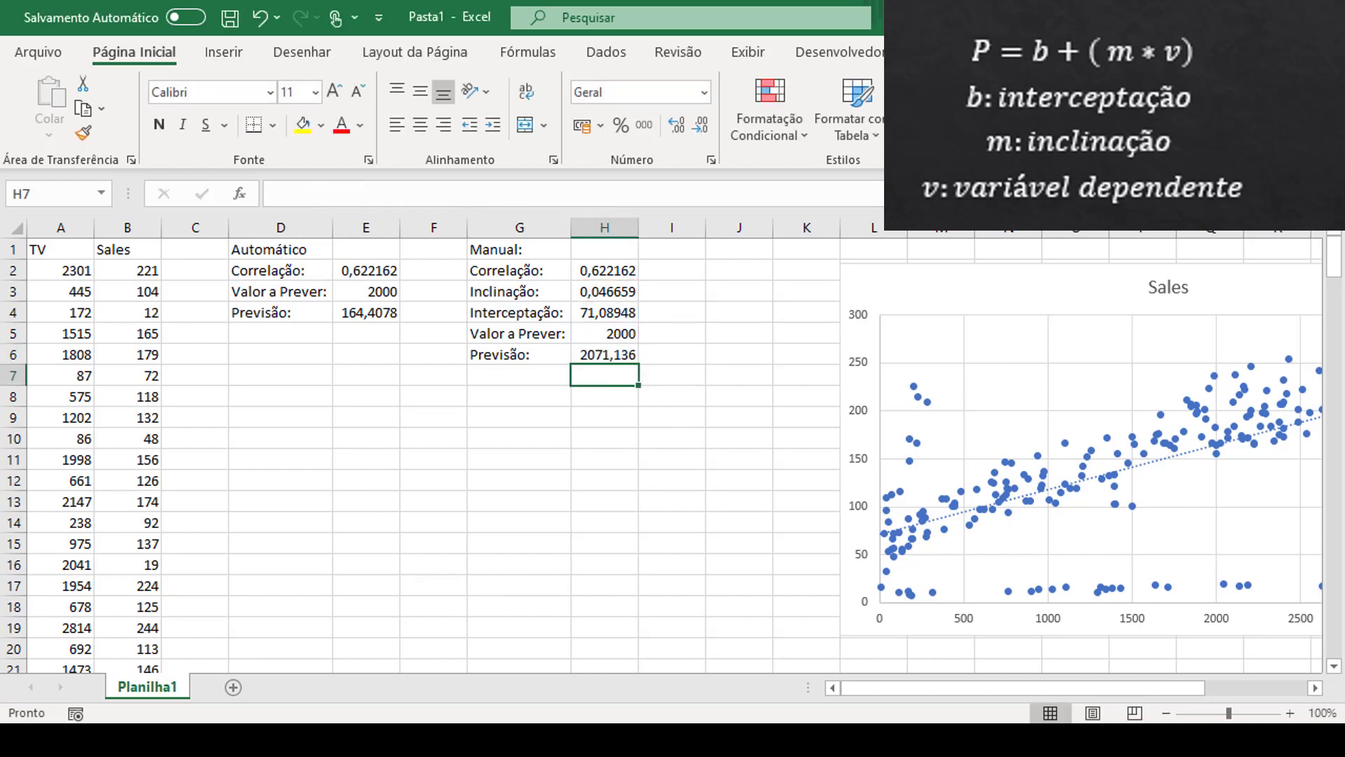
Step: Change the H6 formula to =H4+(H3*H5), giving 164,4078 like the automatic forecast in E4
key("Up")
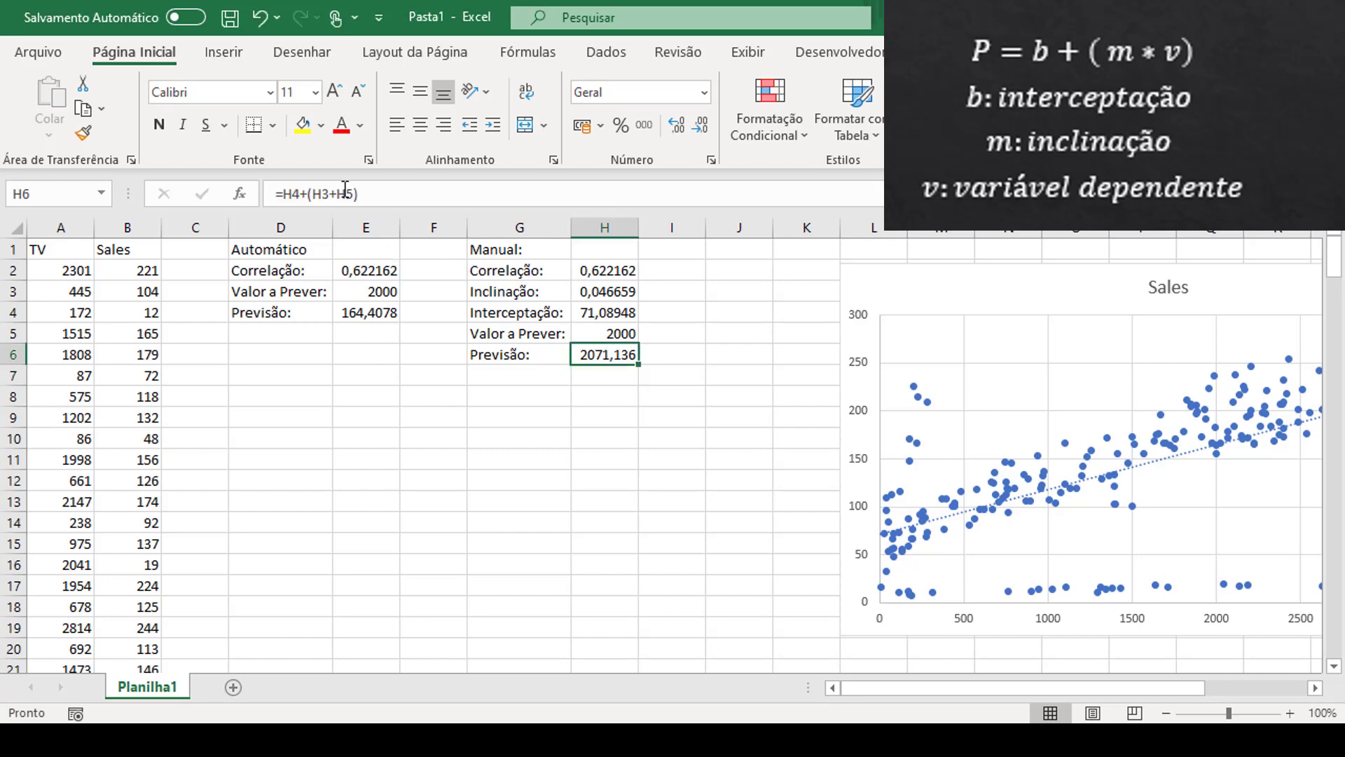
left_click(337, 194)
key("BackSpace")
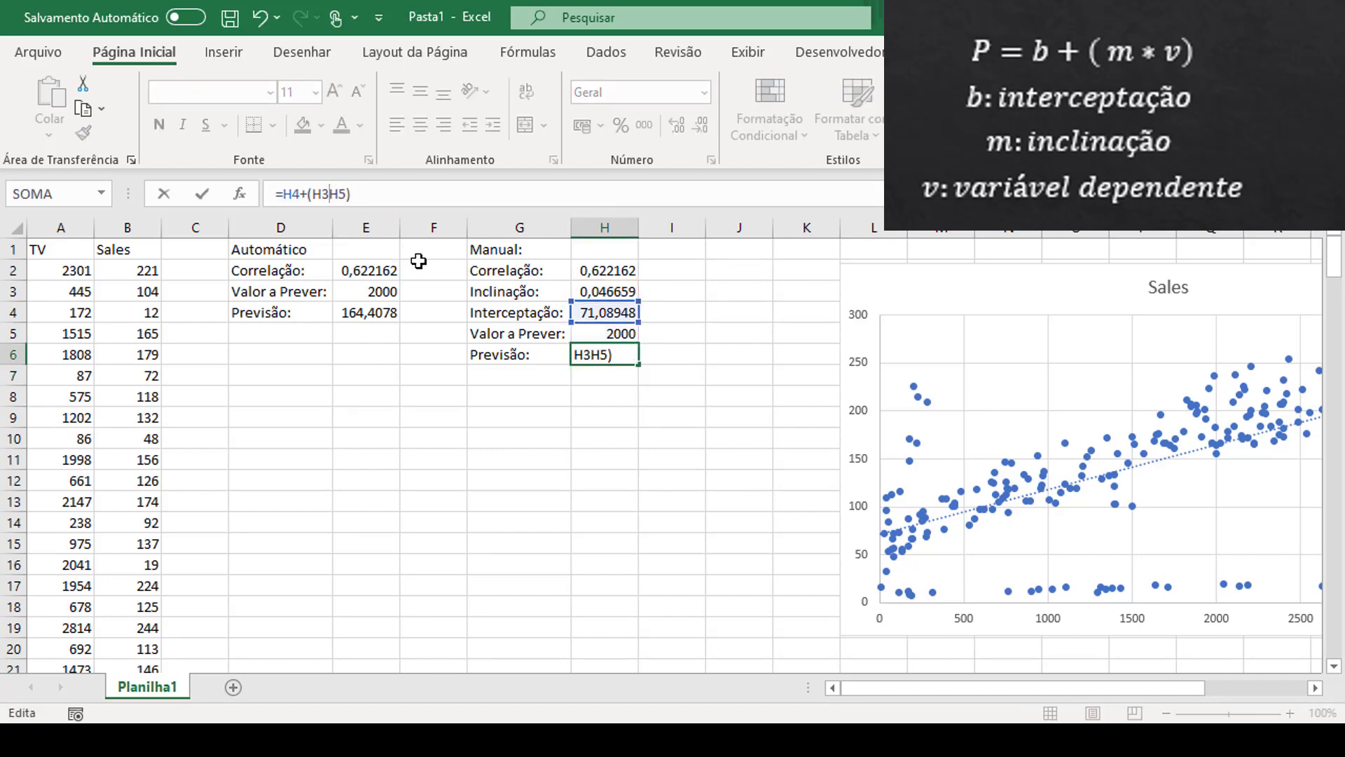
type("*")
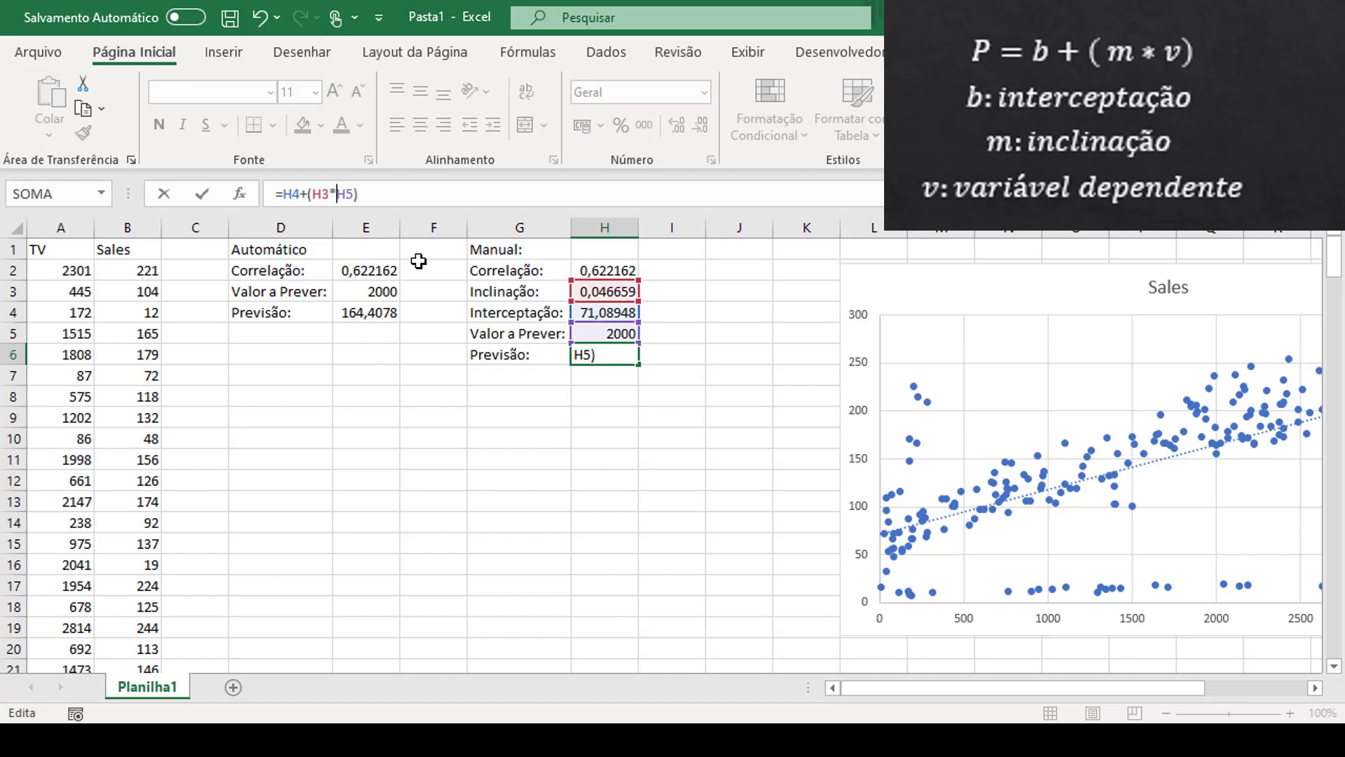
key("Return")
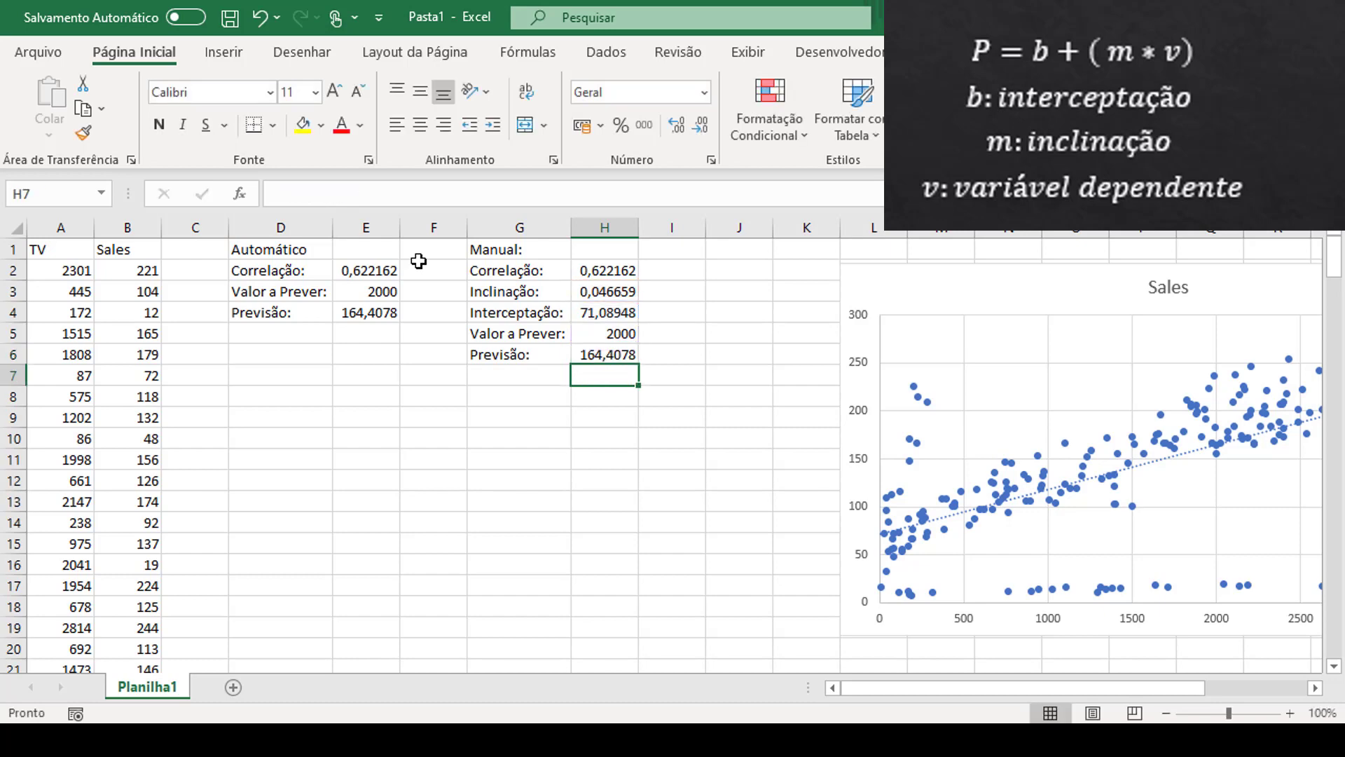
left_click(606, 355)
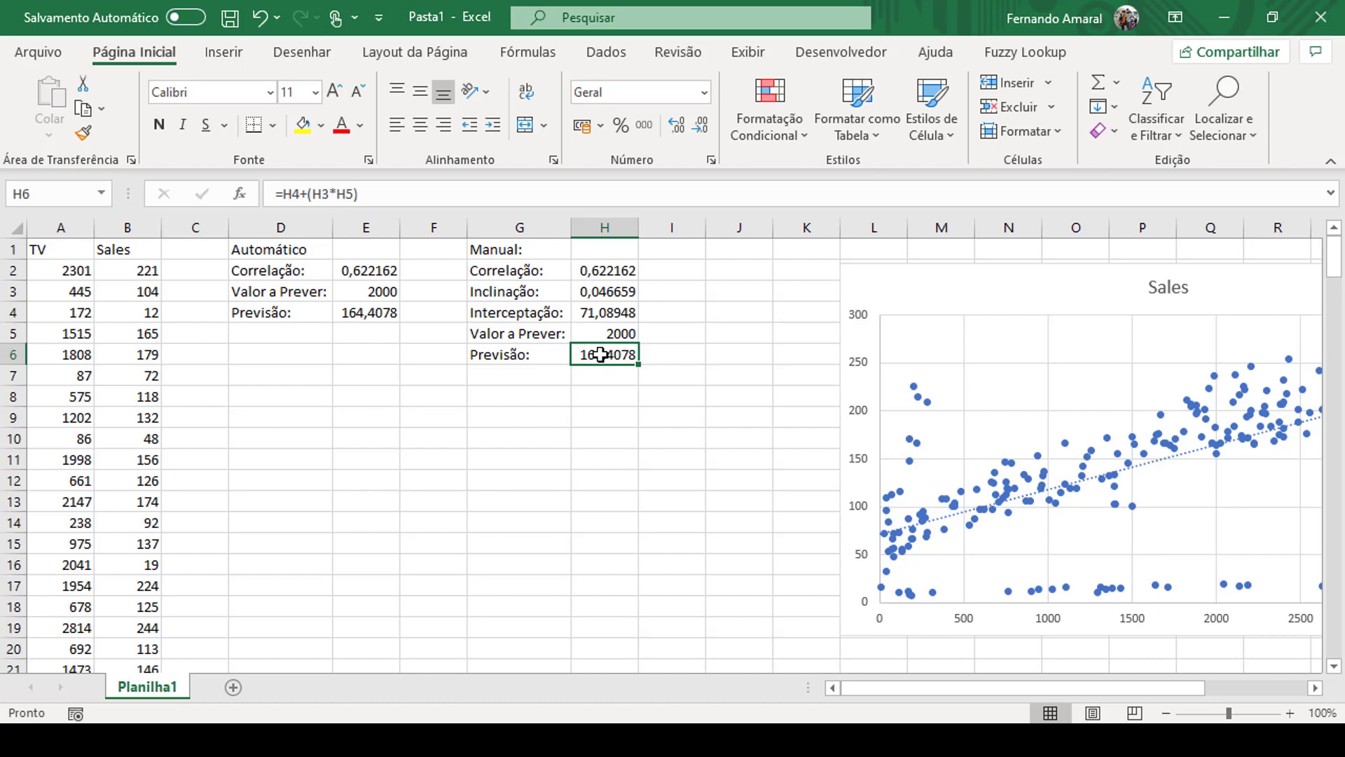
Step: Append a colon to the D1 heading so it reads 'Automático:'
left_click(315, 247)
left_click(384, 192)
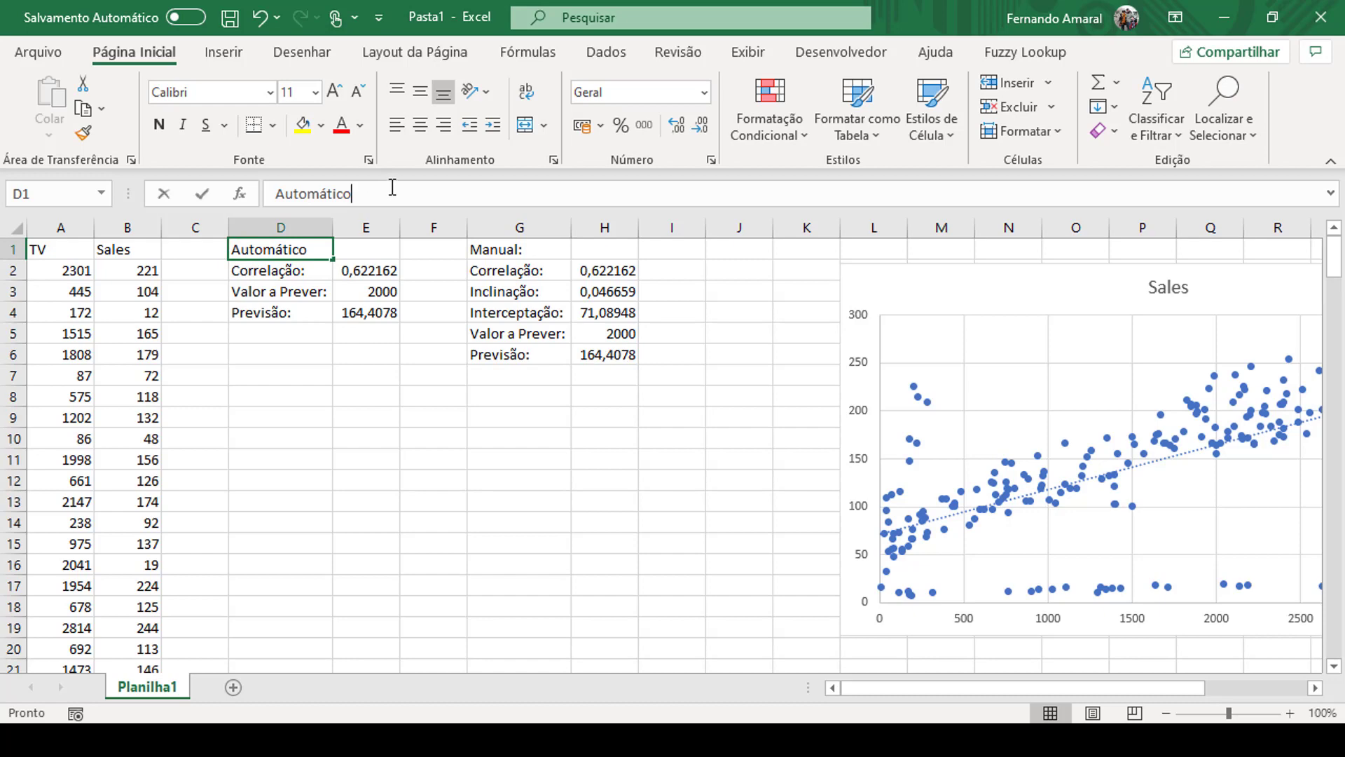
type(":")
key("Return")
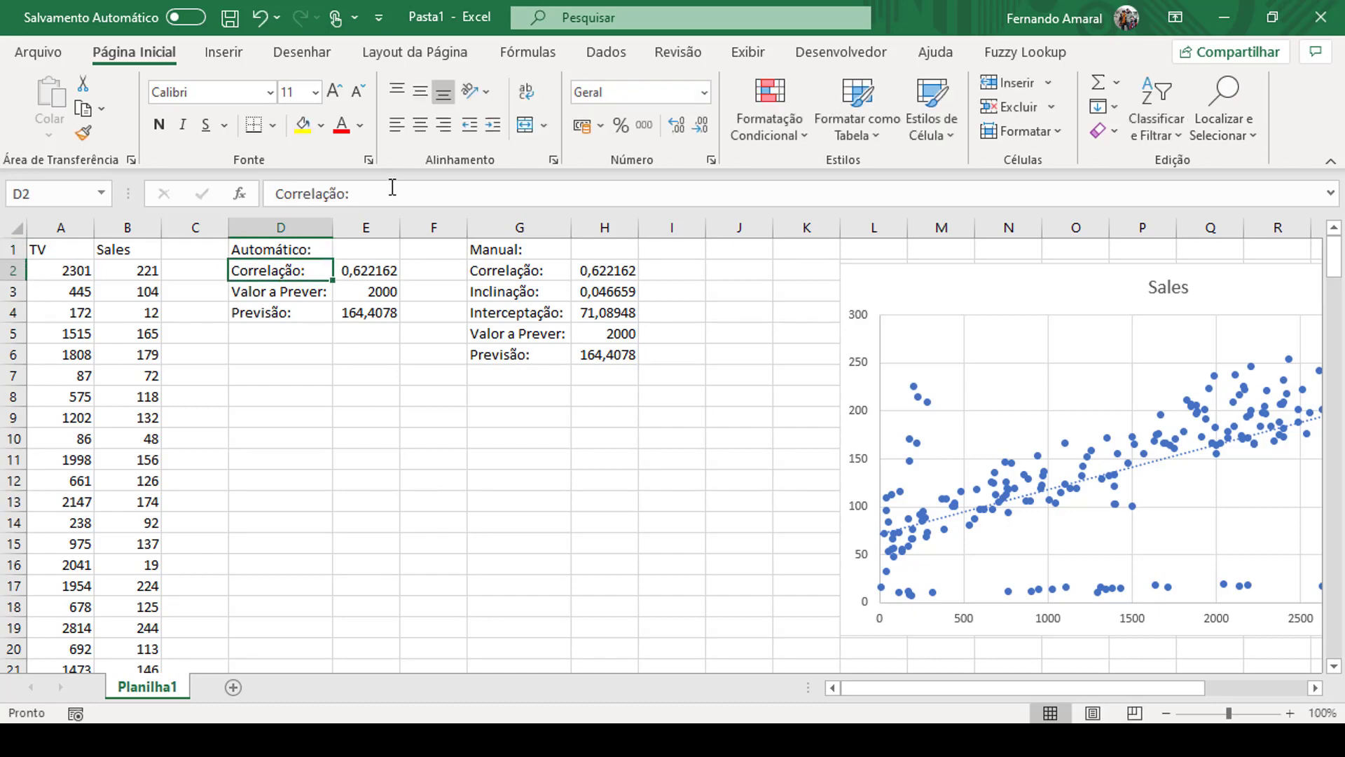